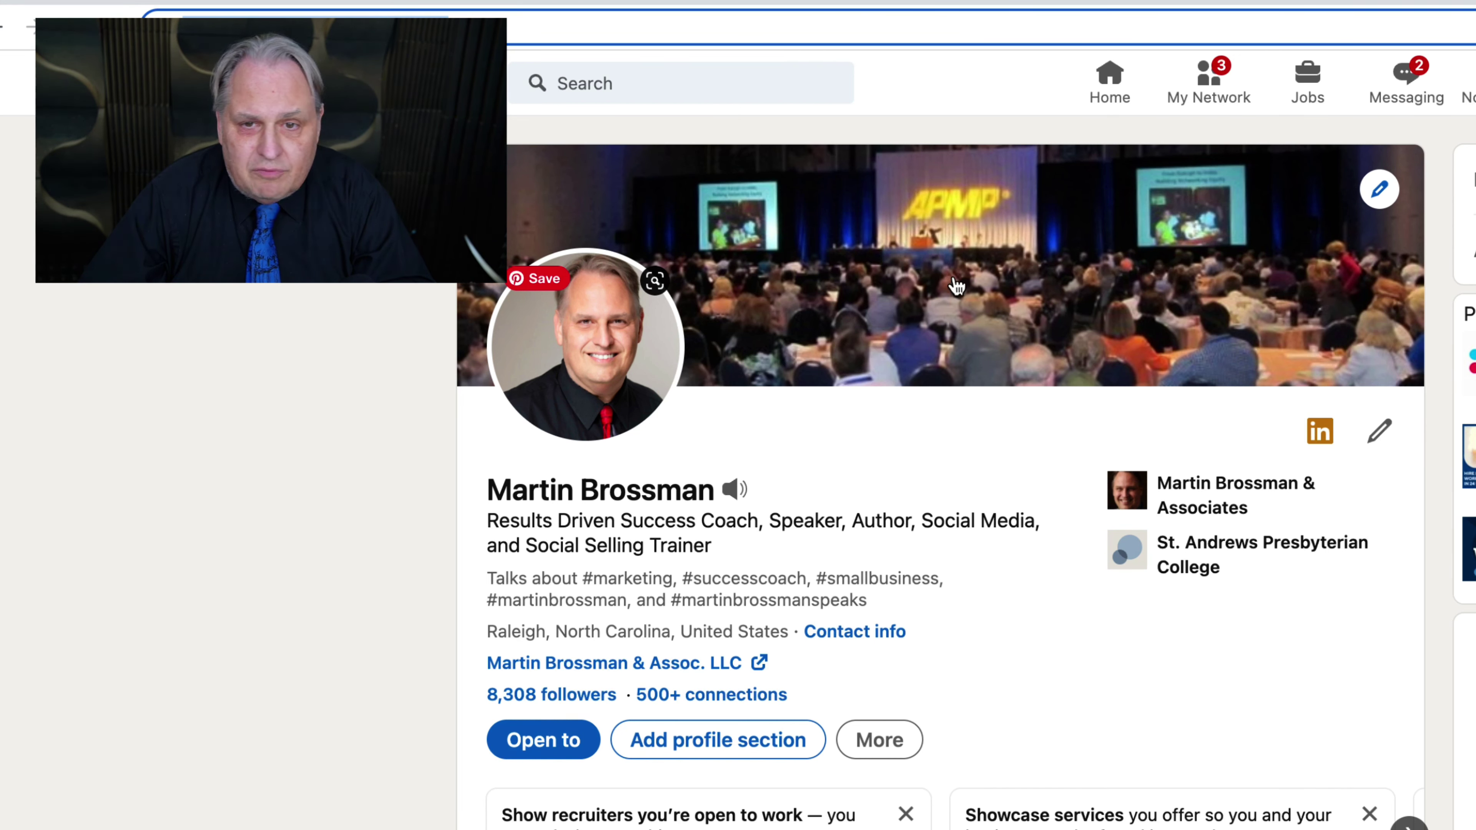
Step: Scroll down the profile to the About section describing the coaching, speaking, training and IBM background
scroll(1217, 682, down, 10)
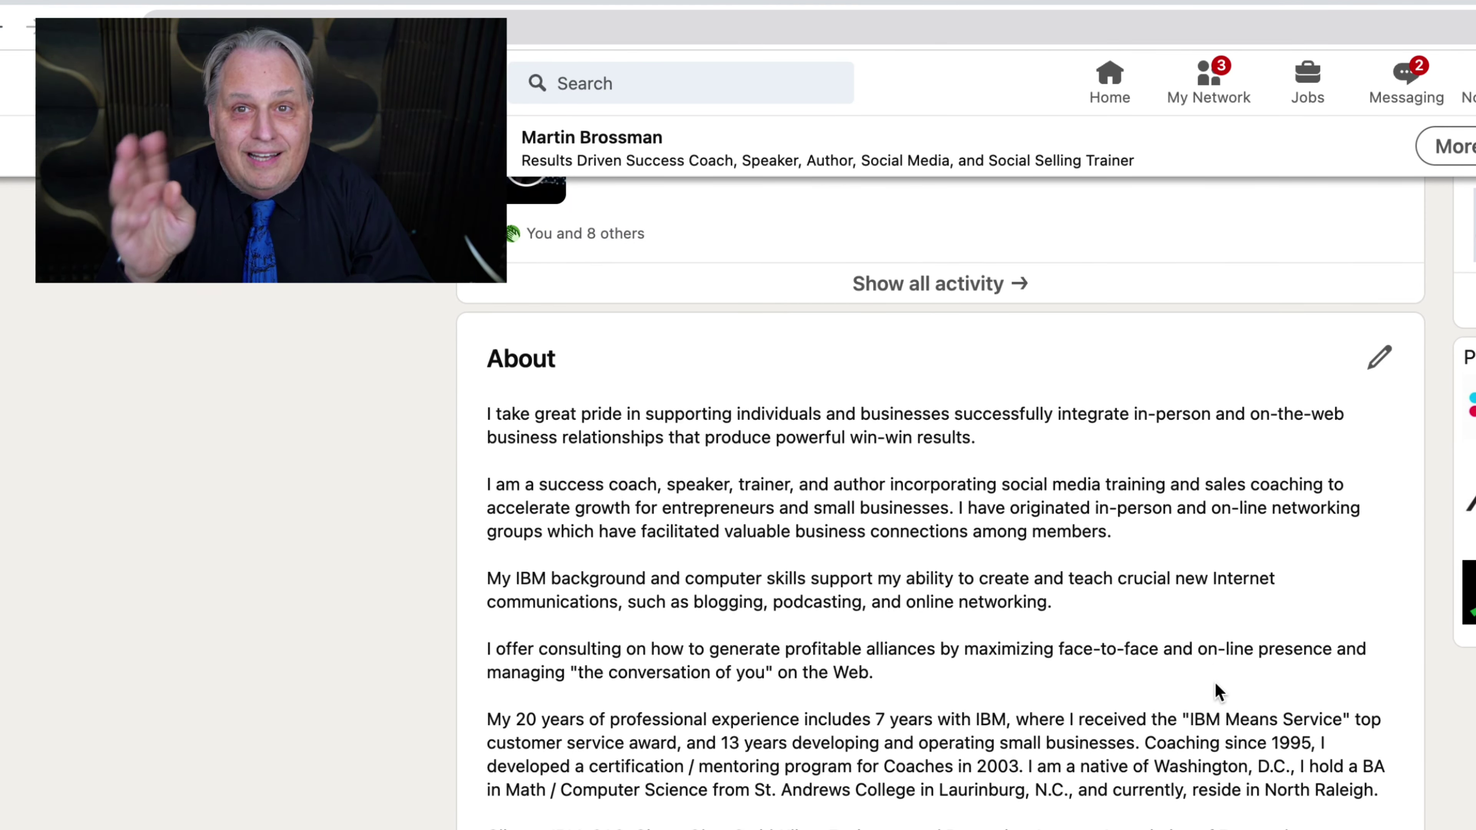
scroll(1215, 682, down, 8)
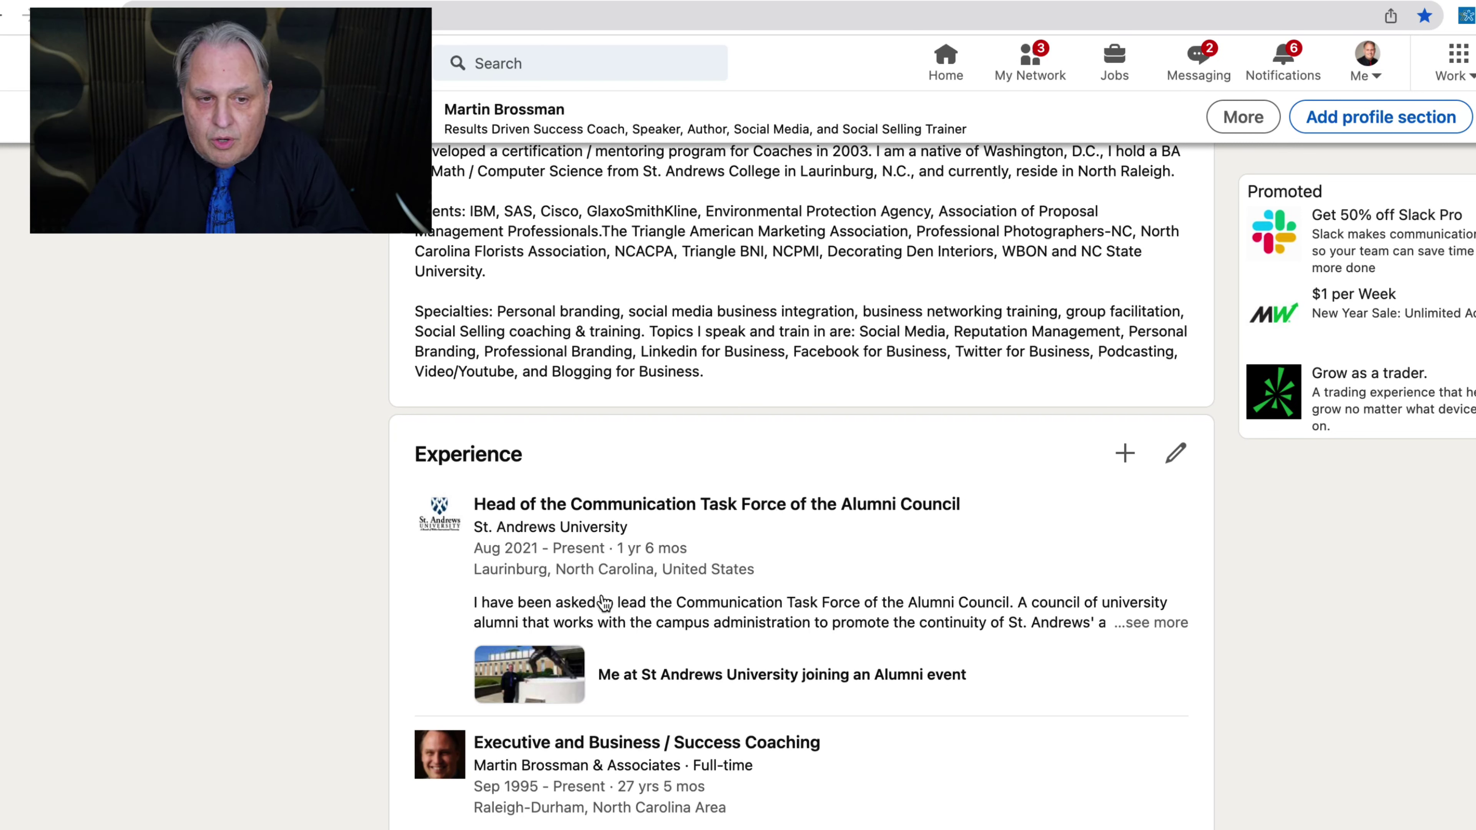
Step: Scroll through the Experience entries, past the SBCN Trainer and Linking Into Sales roles, toward Education
scroll(604, 603, down, 3)
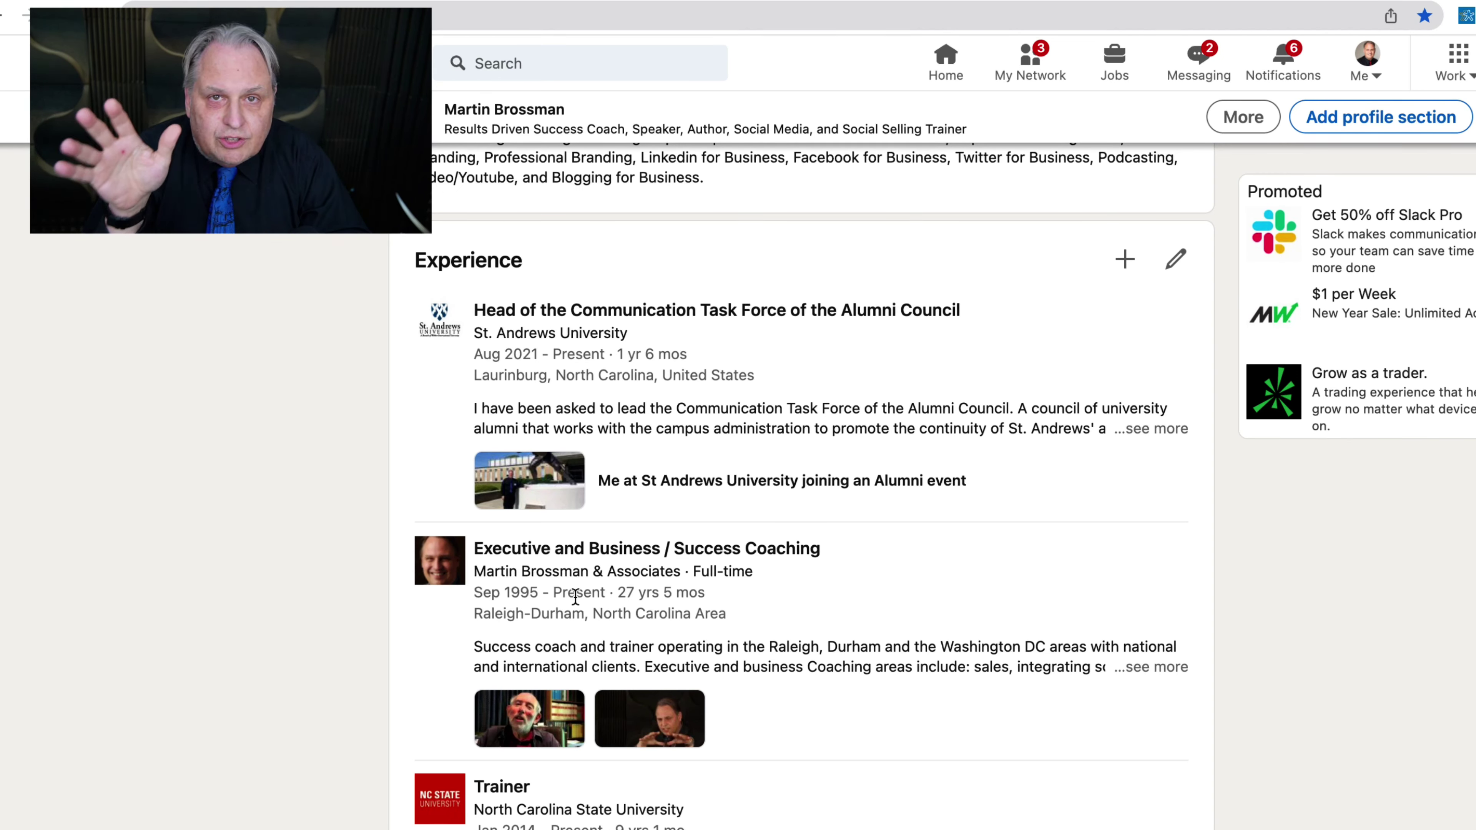
scroll(519, 448, down, 8)
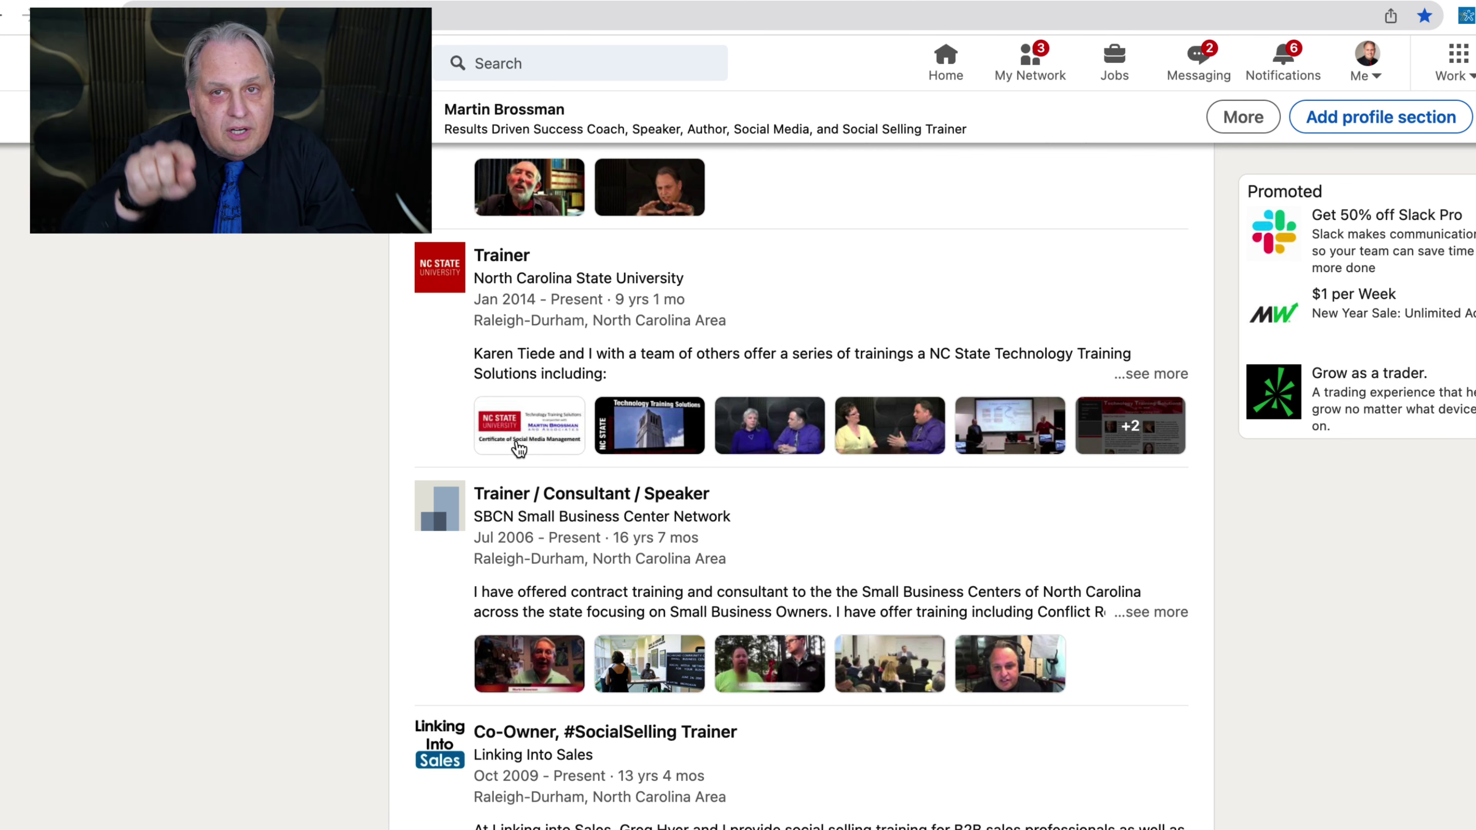
scroll(958, 595, down, 15)
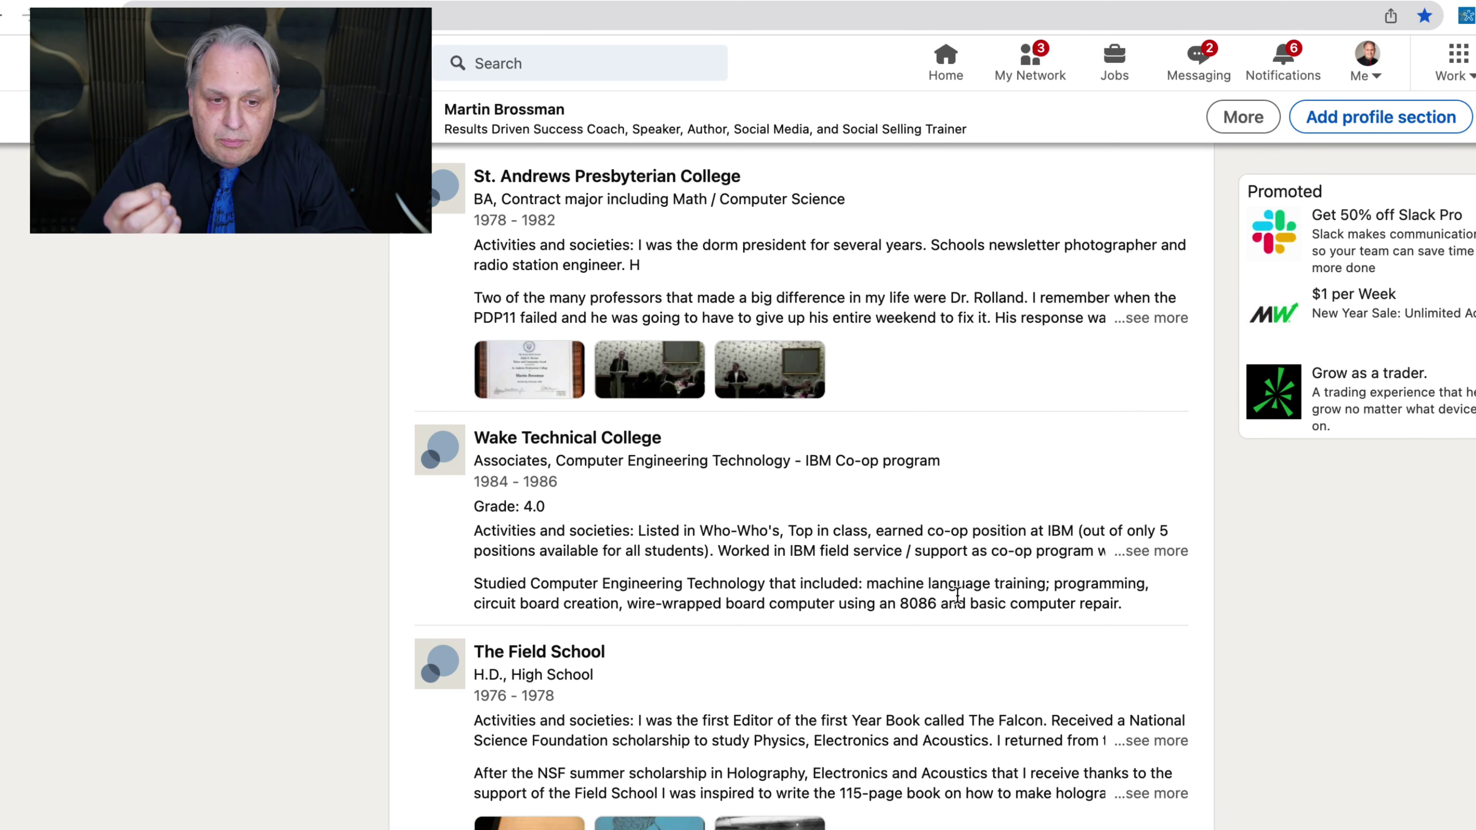
Step: Scroll past the Wake Technical College and The Field School education entries toward Recommendations
scroll(958, 595, down, 1)
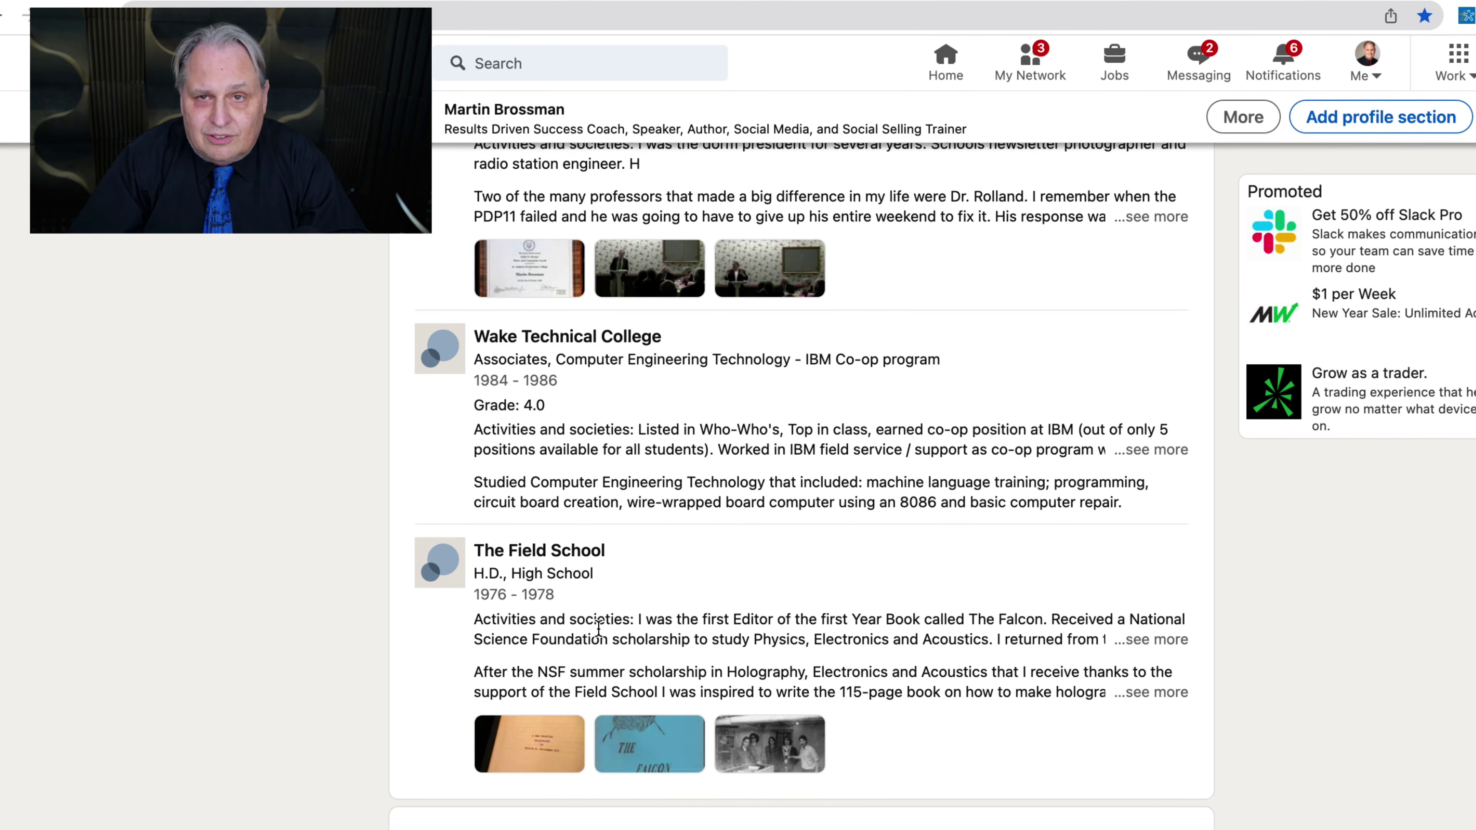
scroll(599, 629, down, 15)
click(541, 547)
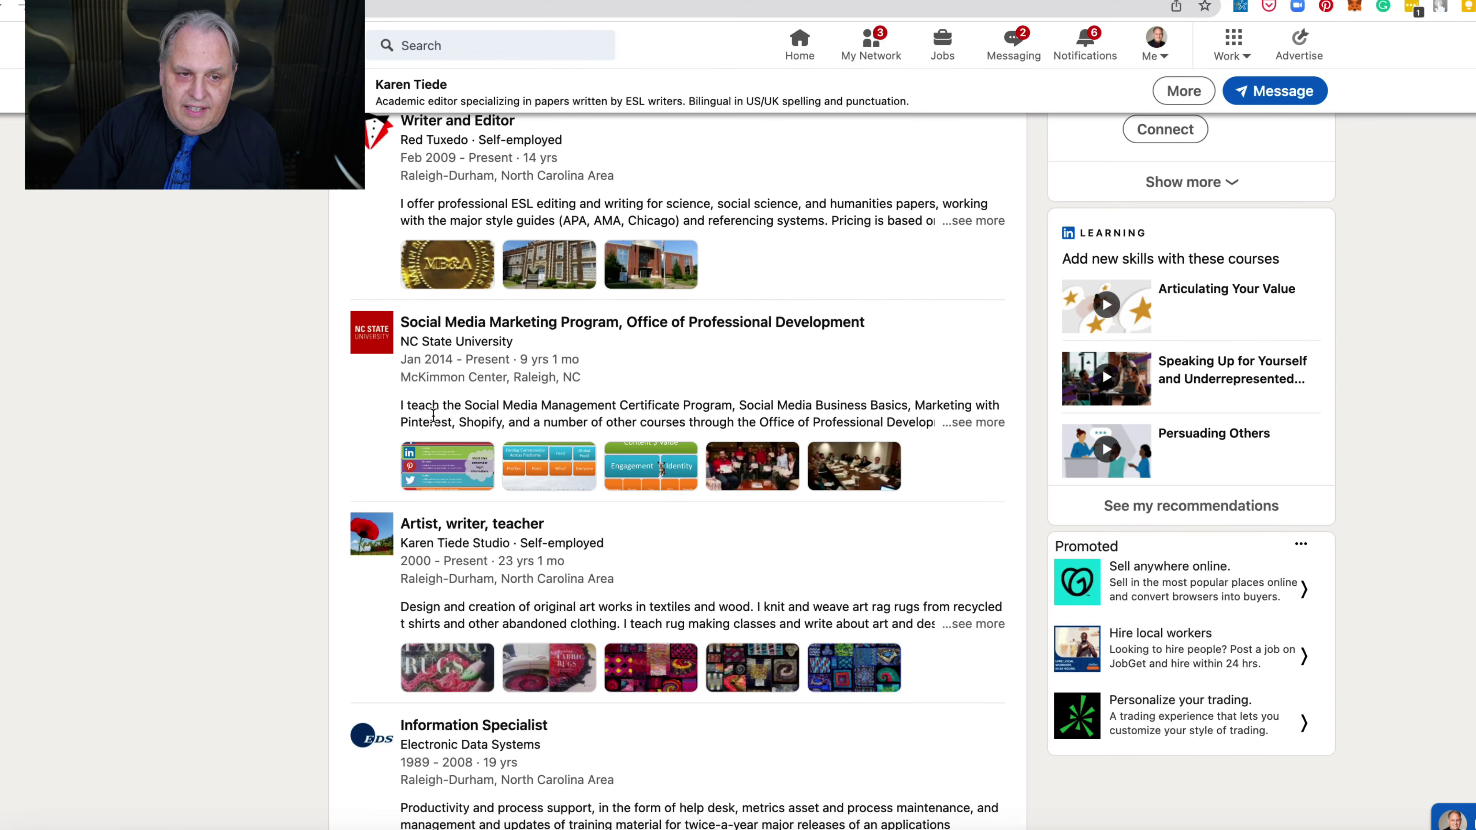
Step: Scroll the colleague's profile down to the Information Specialist job's media thumbnails
scroll(420, 449, down, 5)
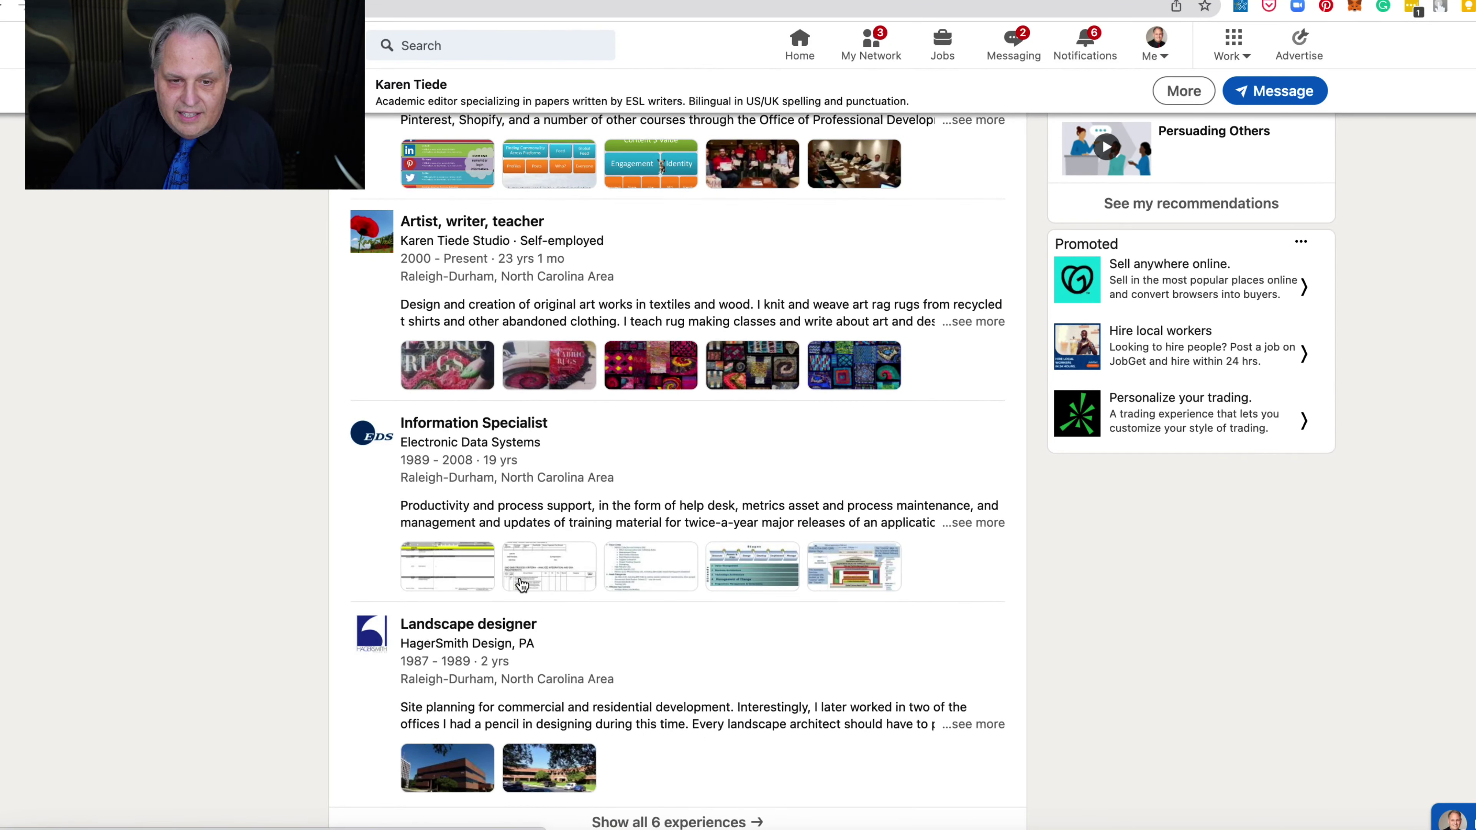
Step: Close the media viewer and scroll the colleague's experiences down to the 1981–1982 Celanese Analytical Chemist role
click(852, 582)
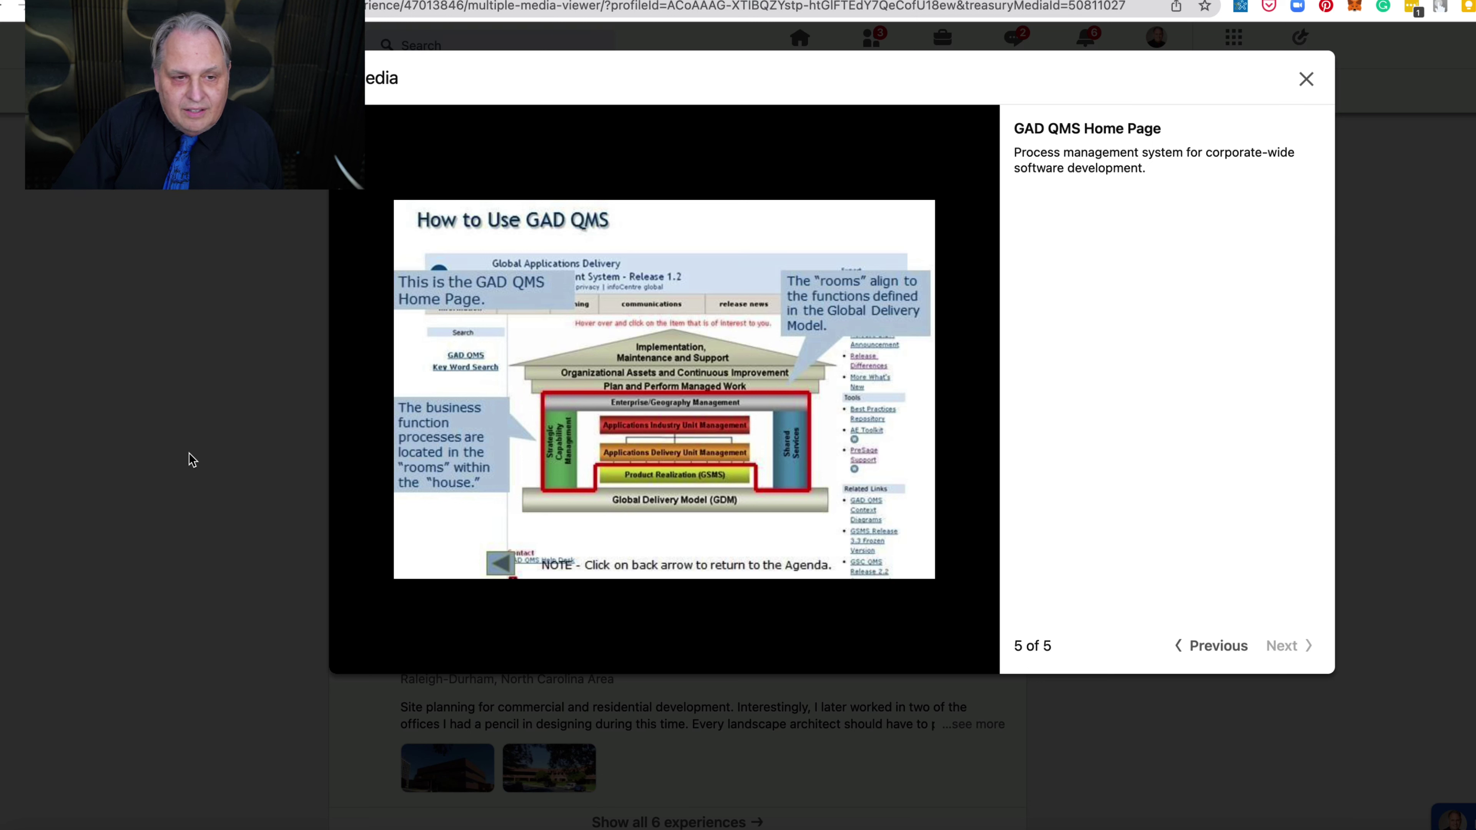
click(230, 463)
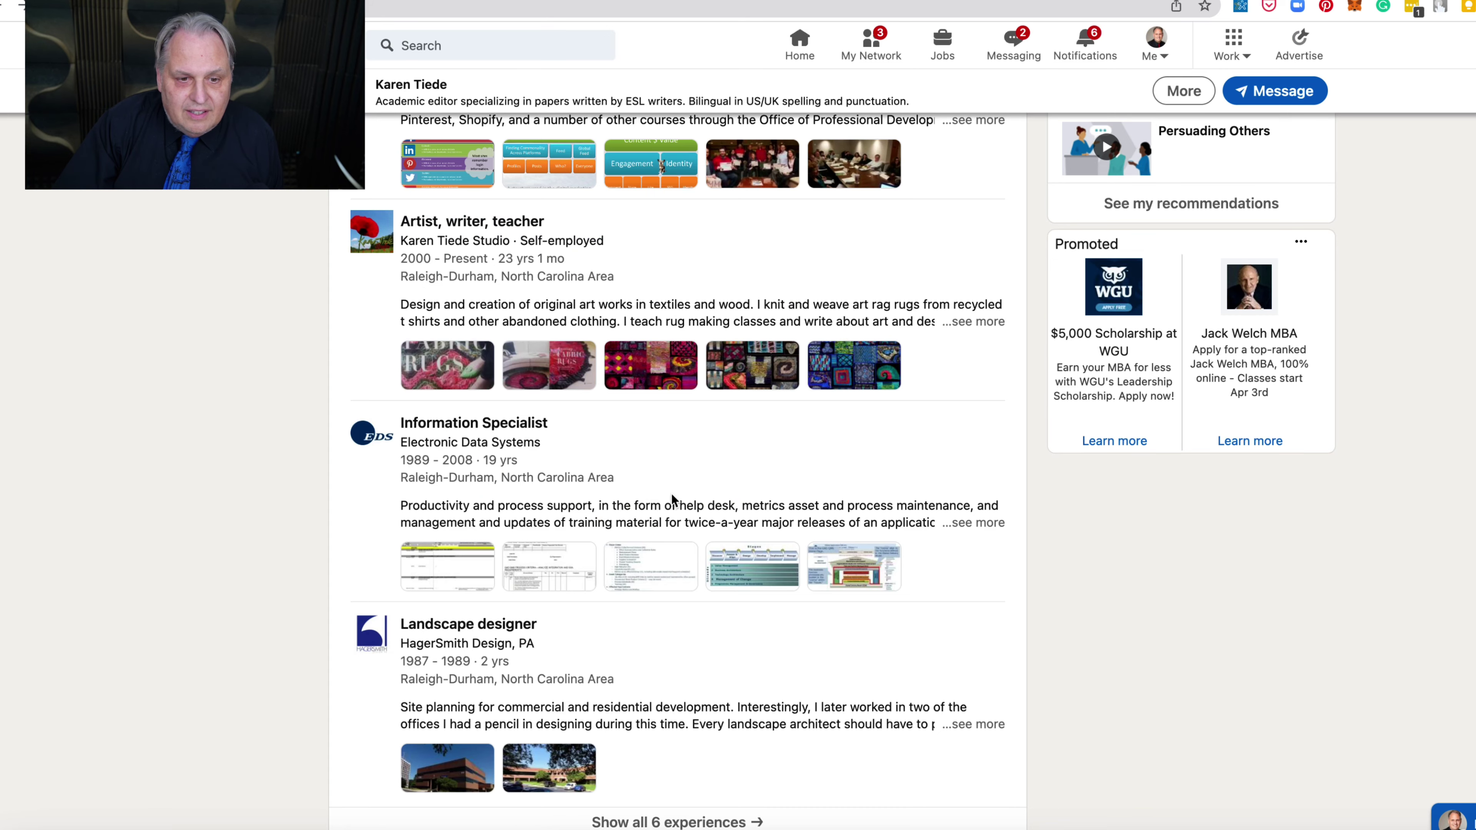
scroll(659, 519, down, 4)
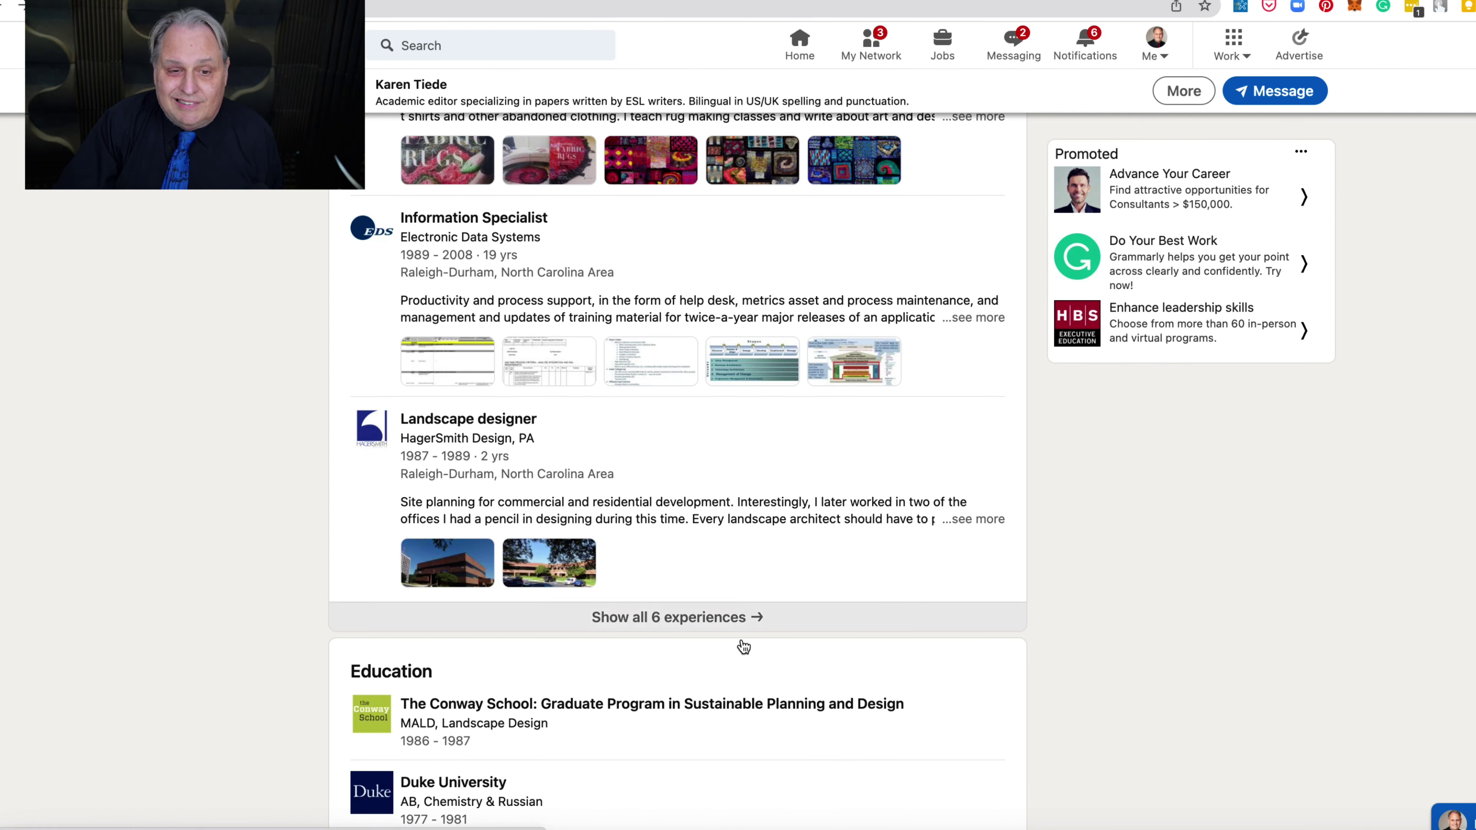
click(695, 627)
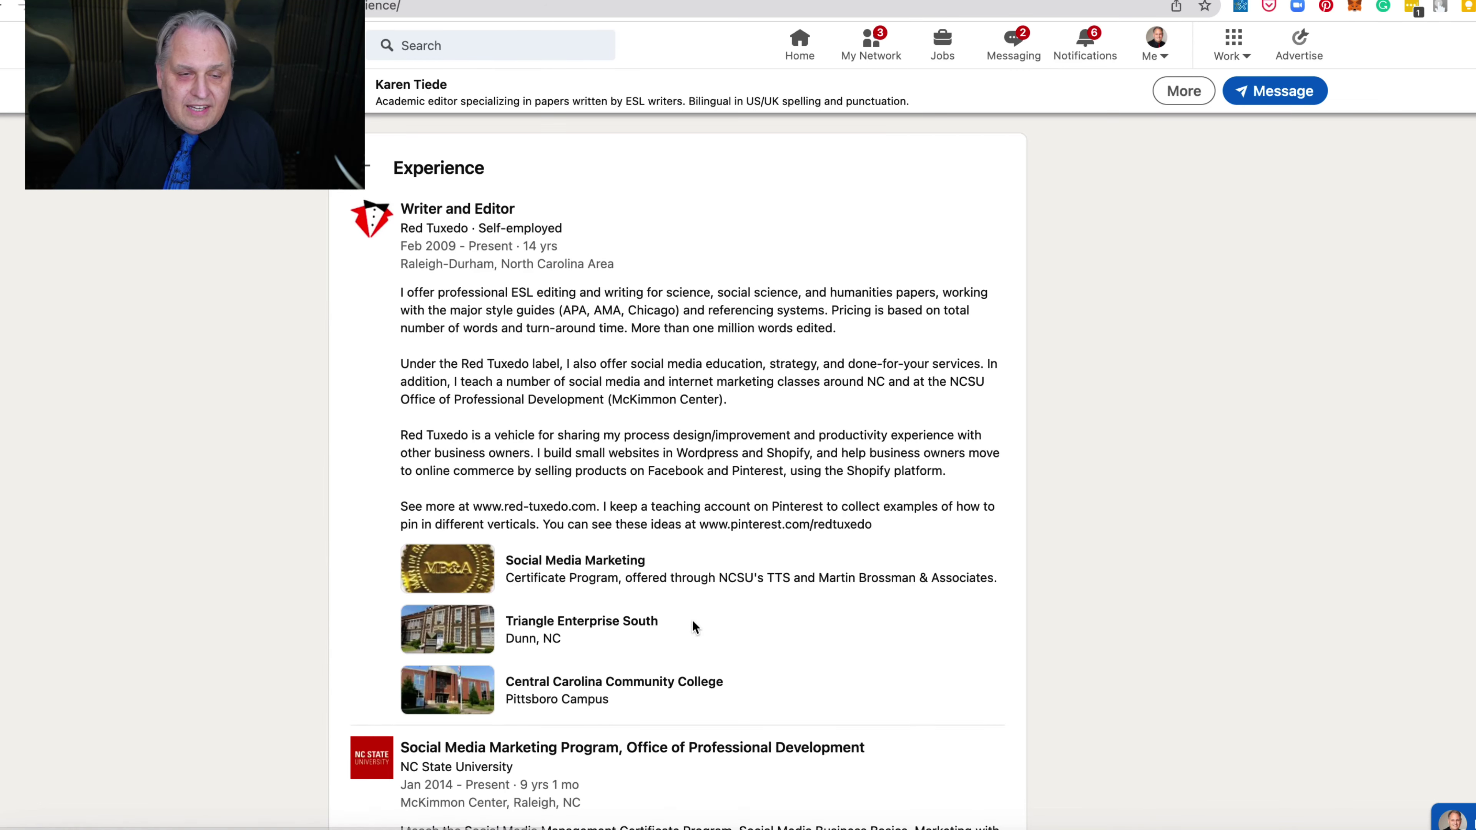
scroll(695, 627, down, 15)
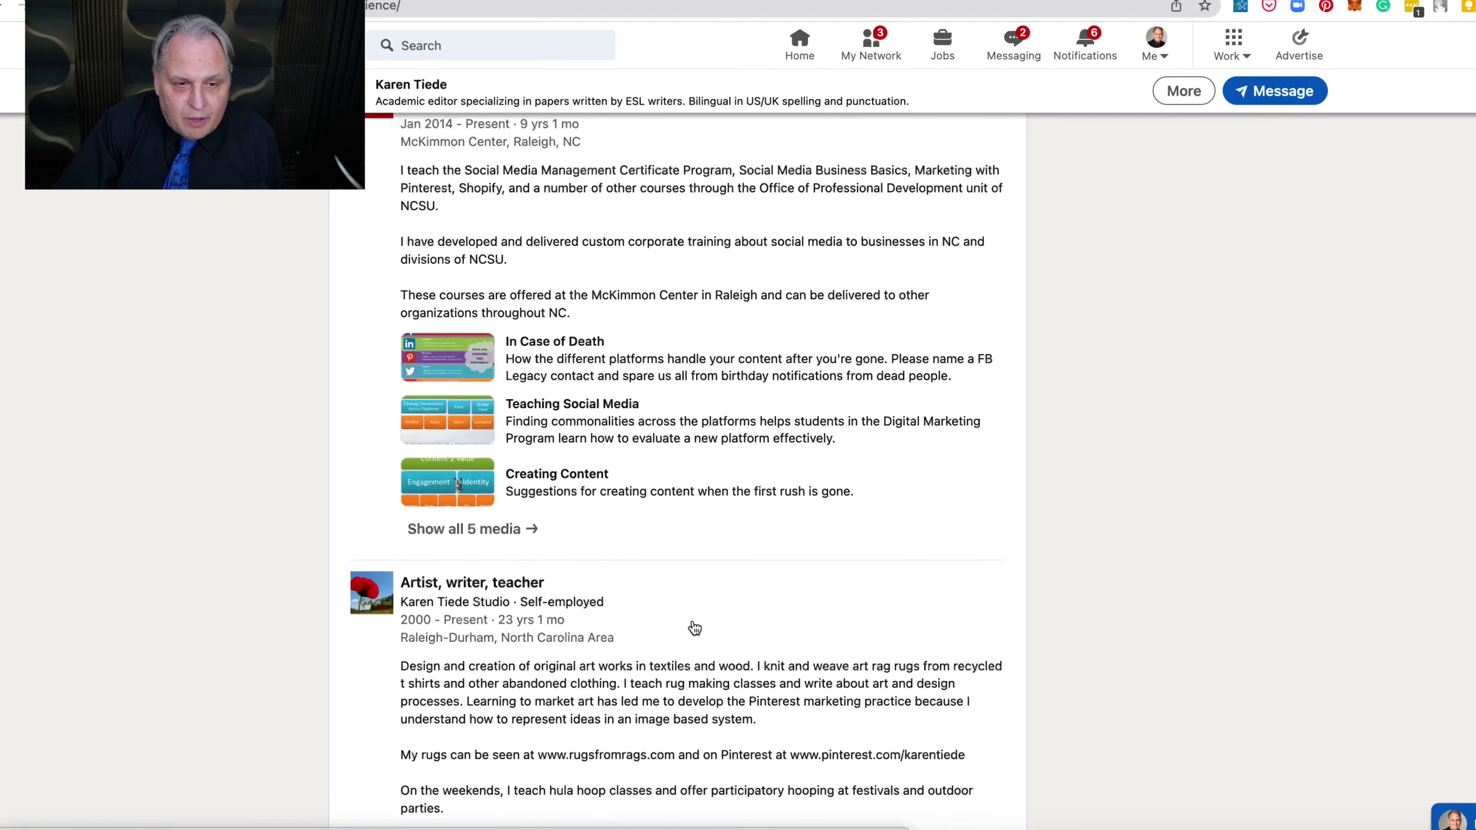
scroll(695, 627, down, 20)
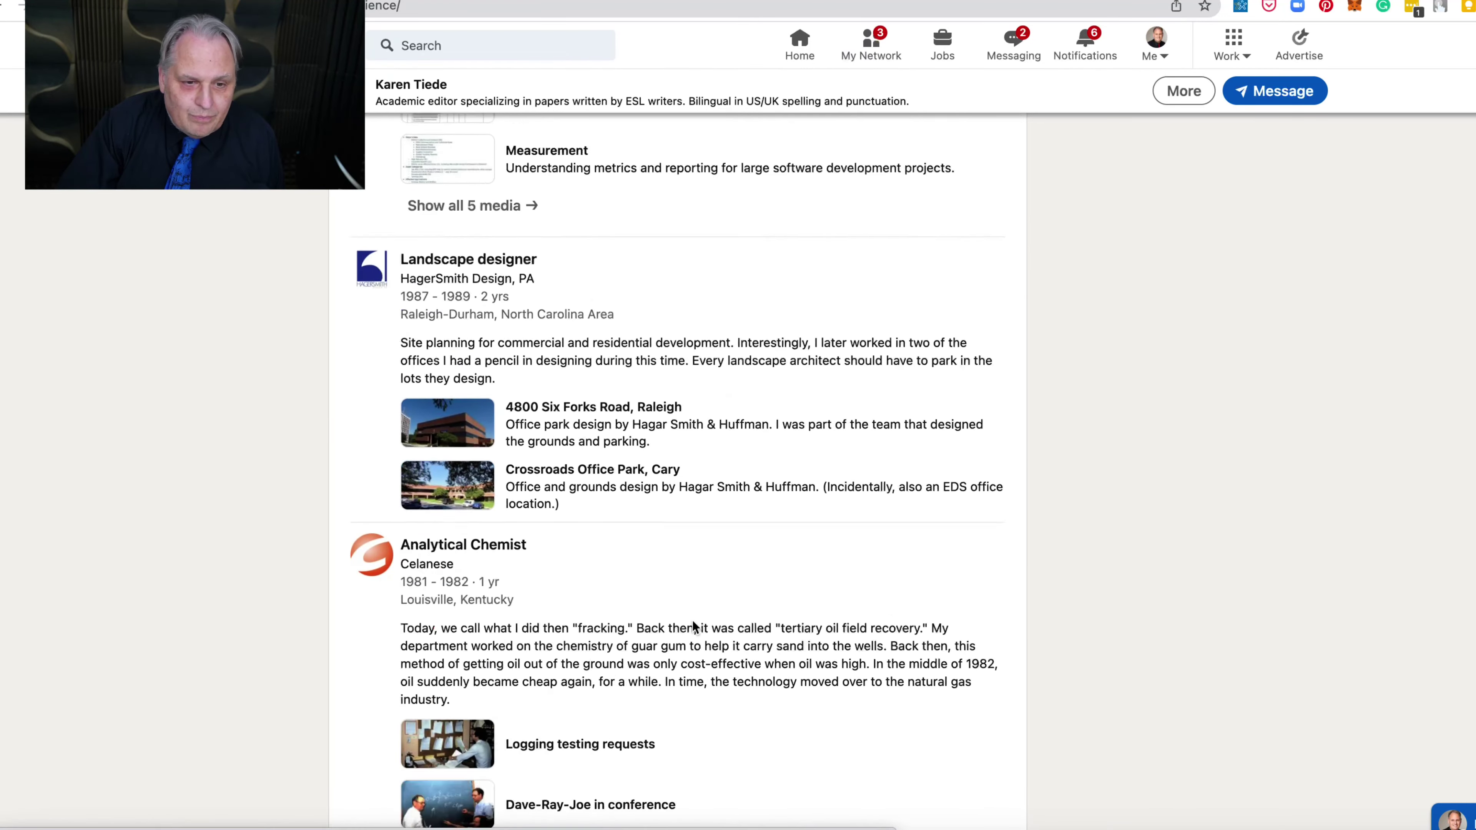
scroll(695, 627, down, 3)
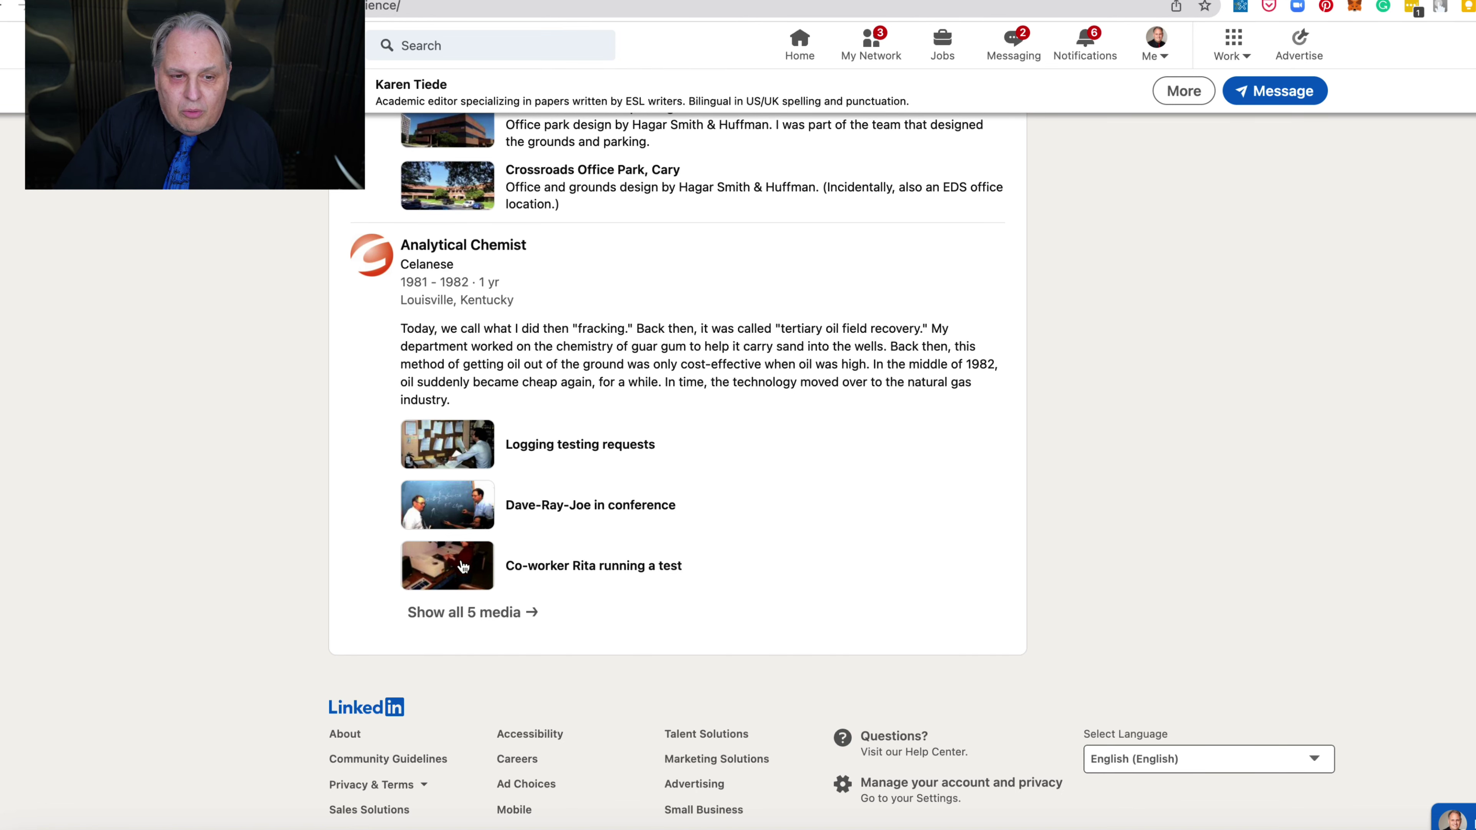
click(463, 613)
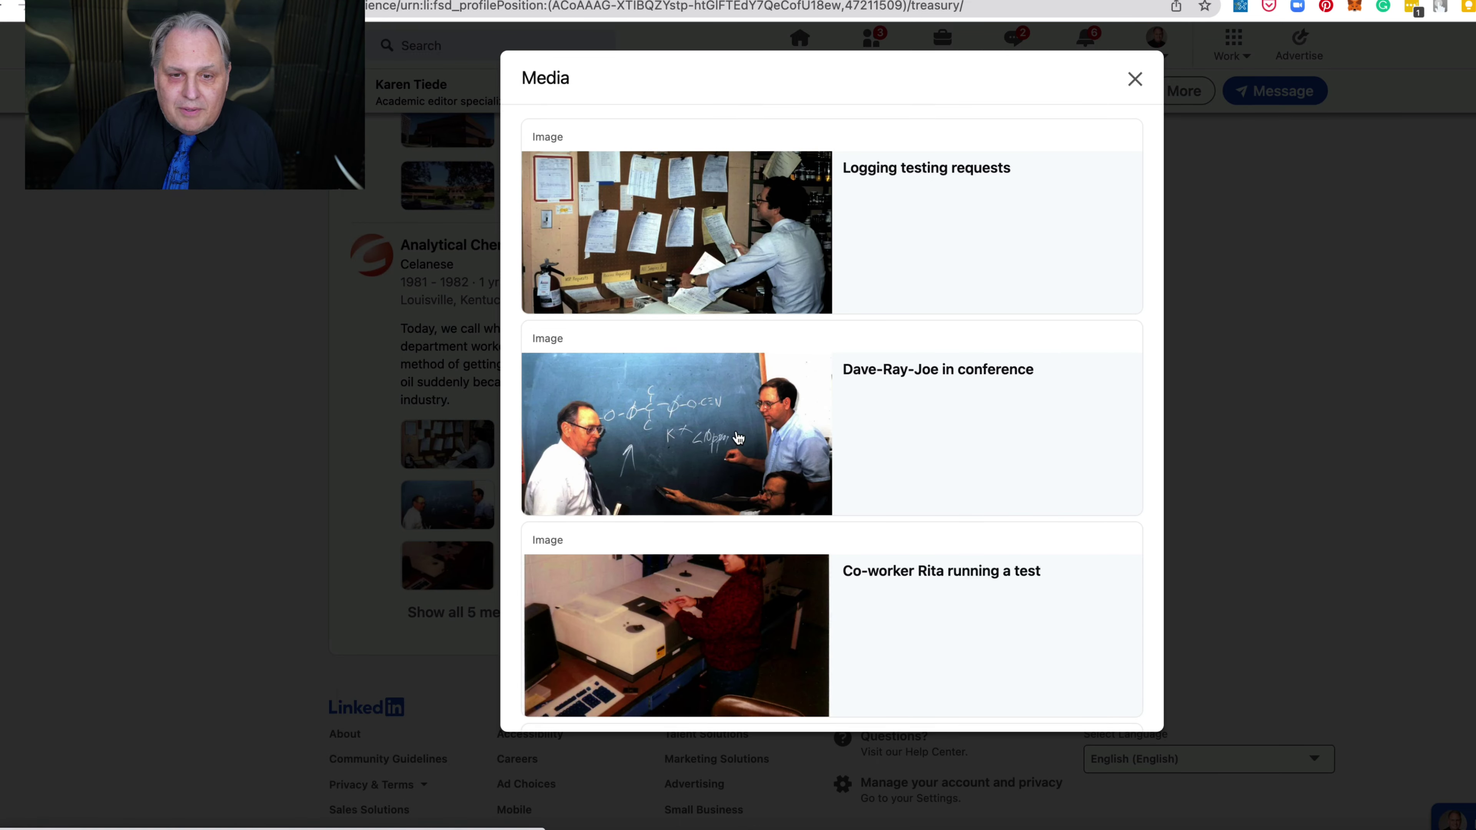
scroll(738, 438, down, 5)
scroll(738, 437, down, 3)
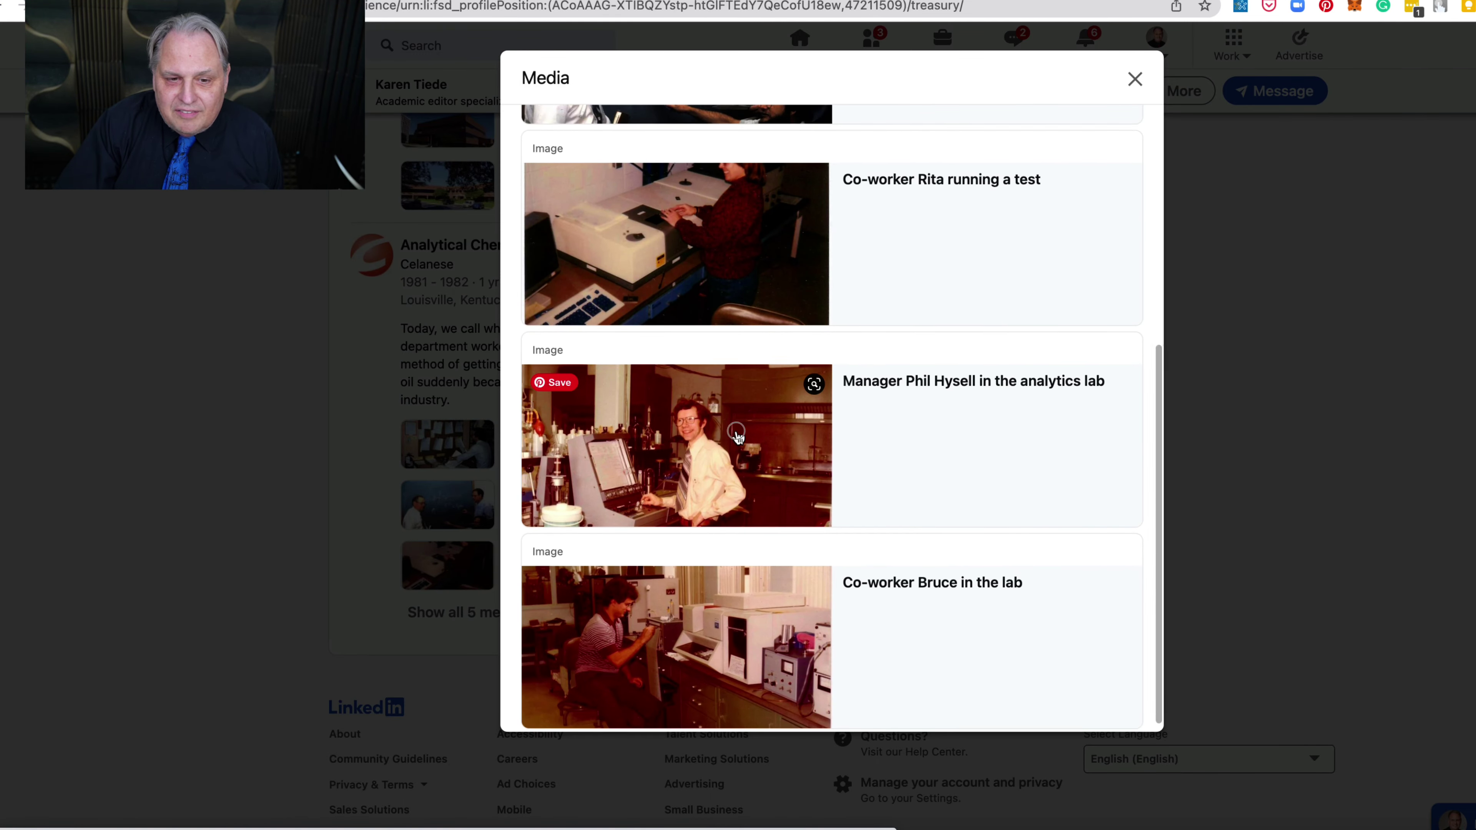
click(736, 434)
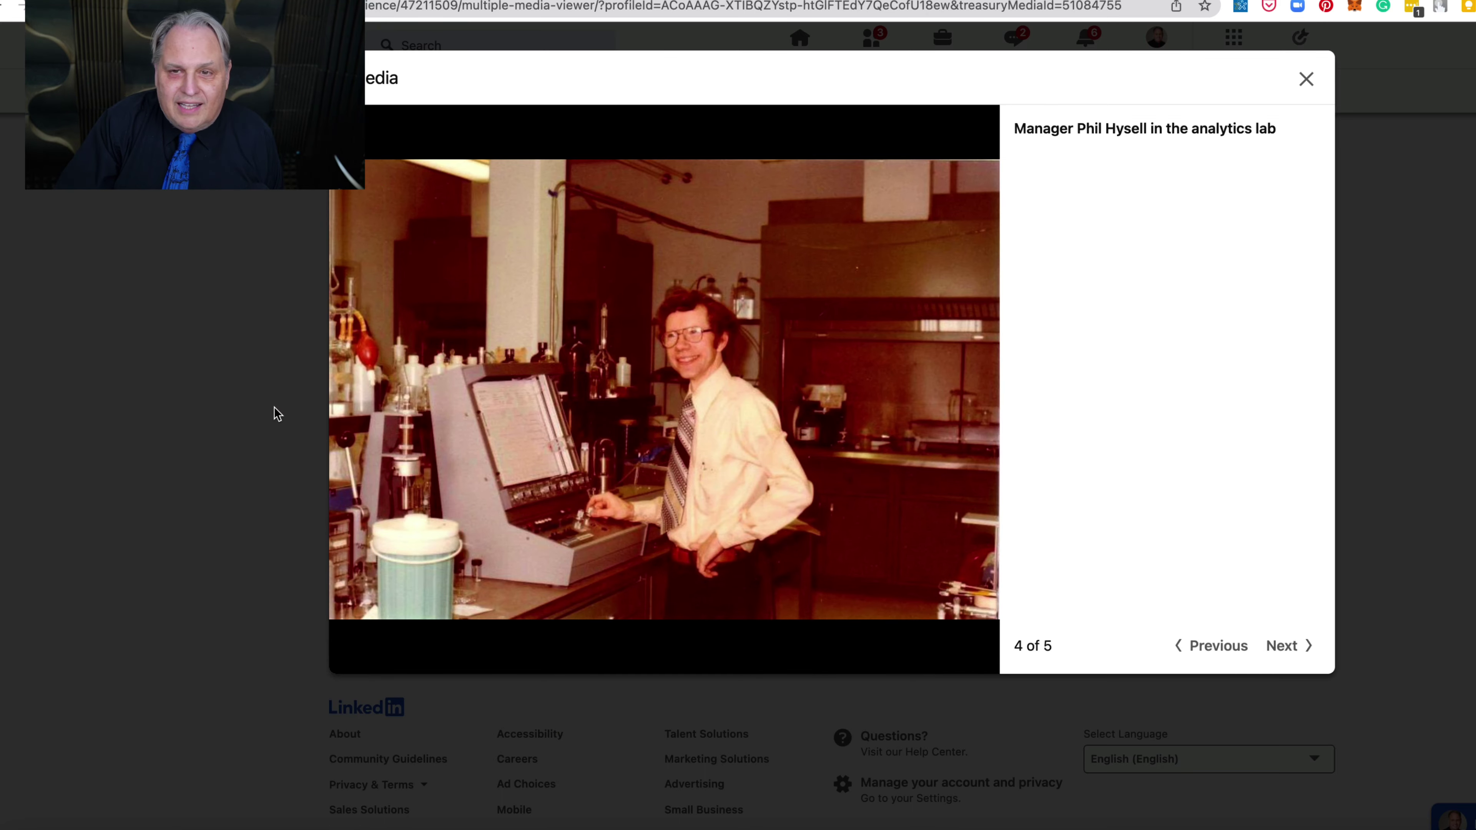
Step: Close the Celanese lab photo viewer to return to the Analytical Chemist entry
click(214, 405)
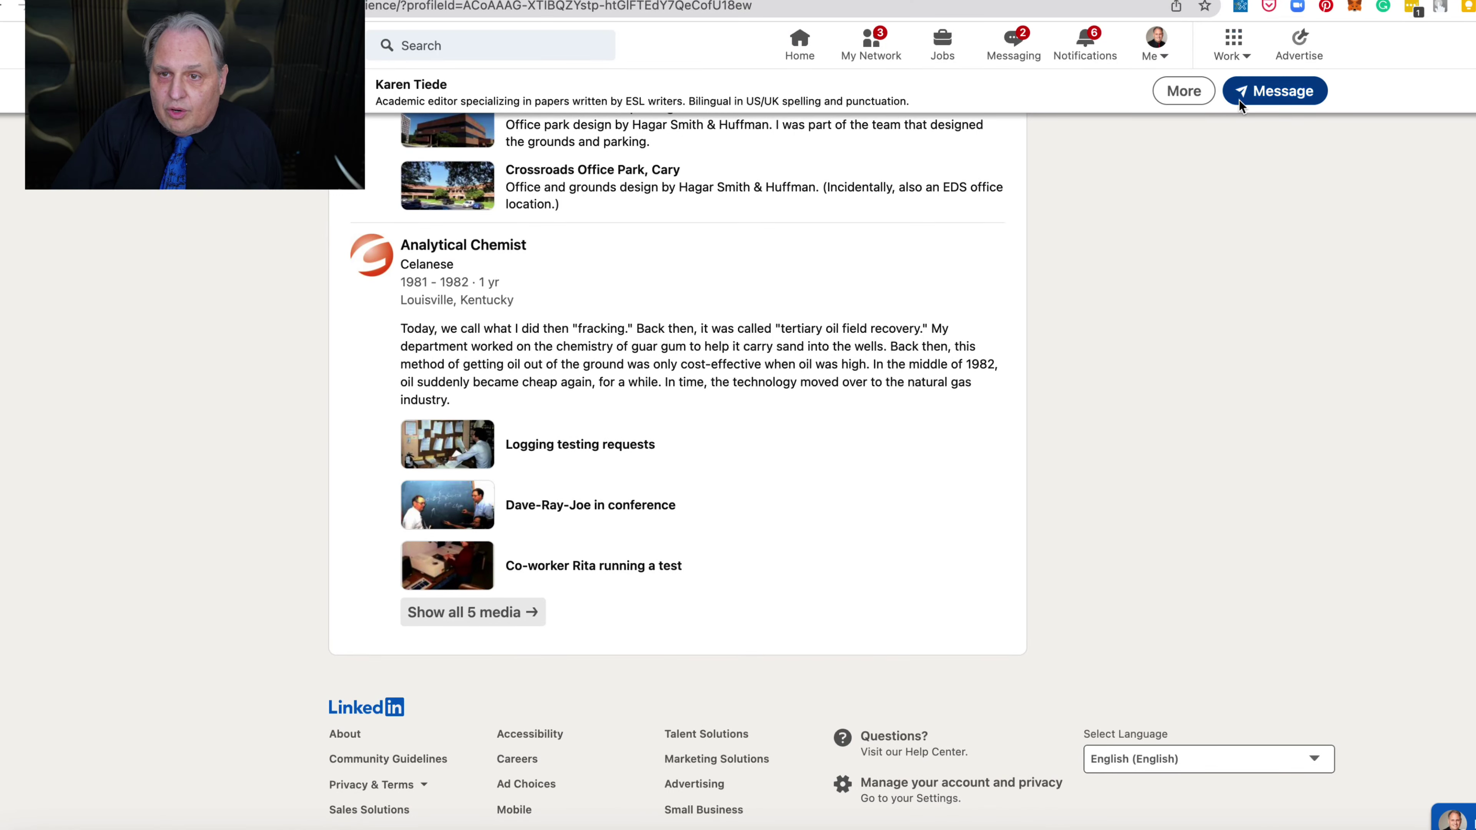
click(1155, 56)
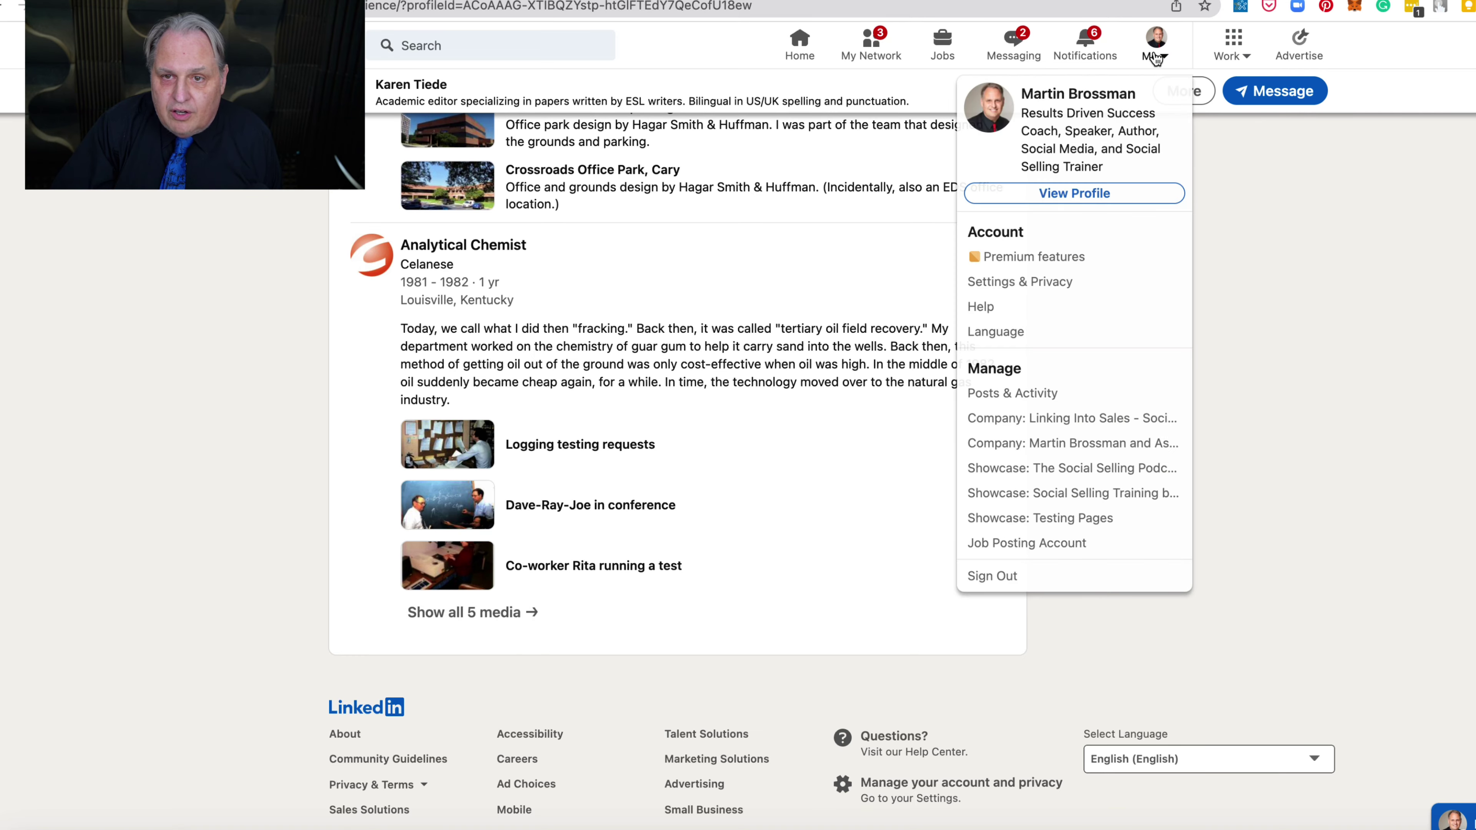
Step: Go back to your own profile and bring up its actions list under the headline
click(1083, 197)
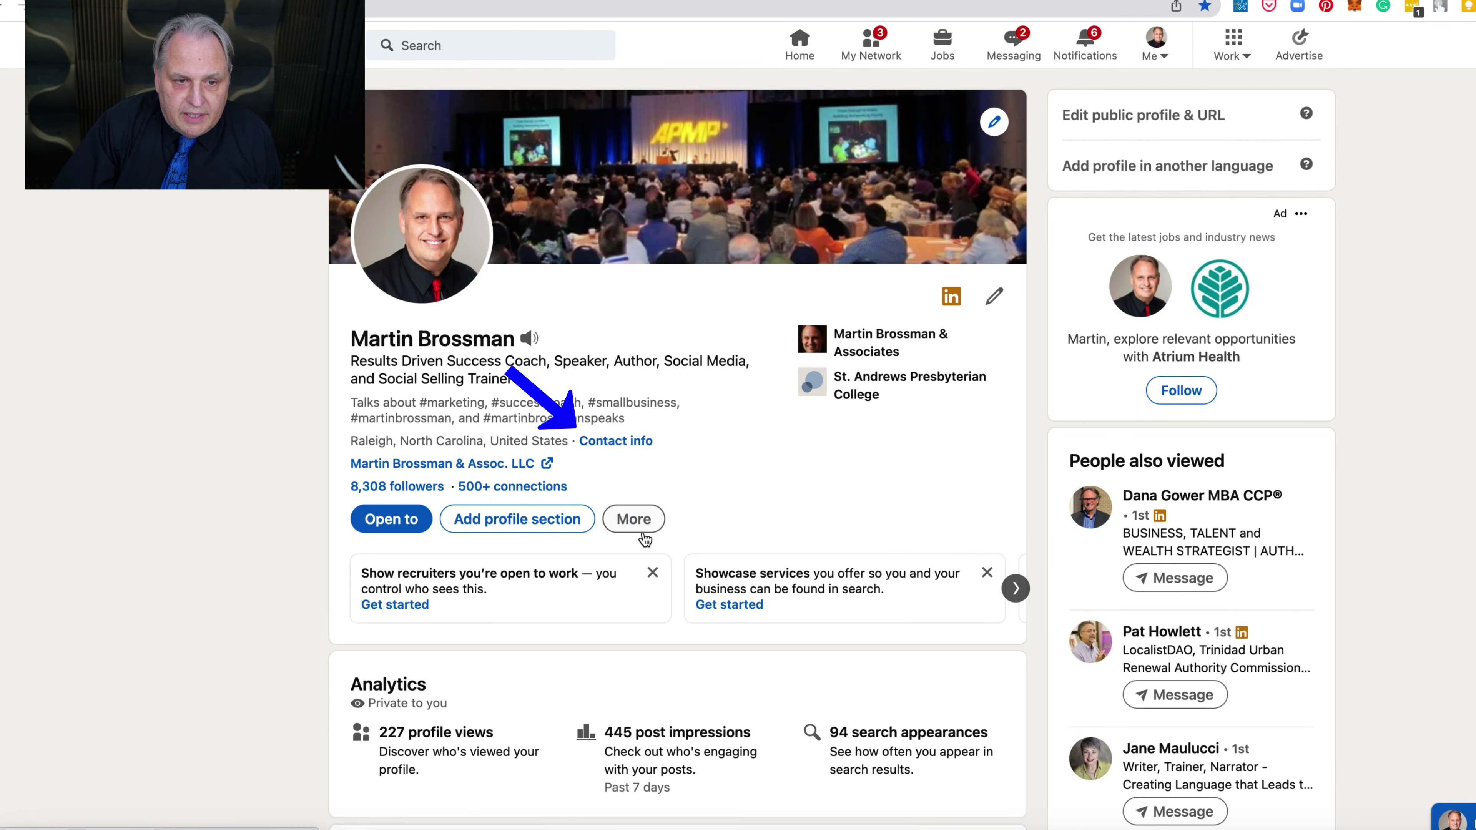
click(633, 518)
Step: Show your profile's contact details and select the work phone number
click(686, 498)
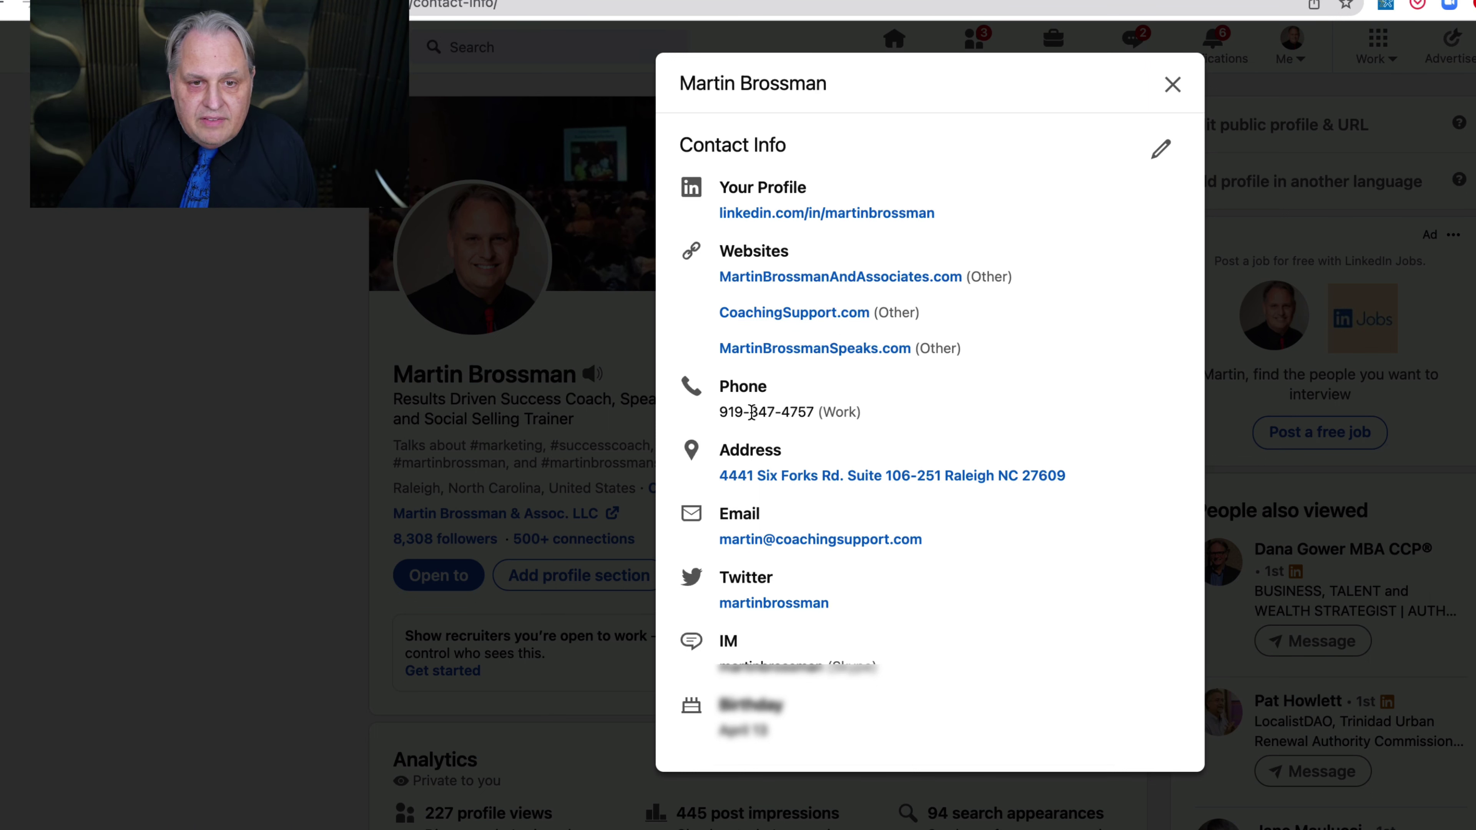
drag(720, 412, 908, 423)
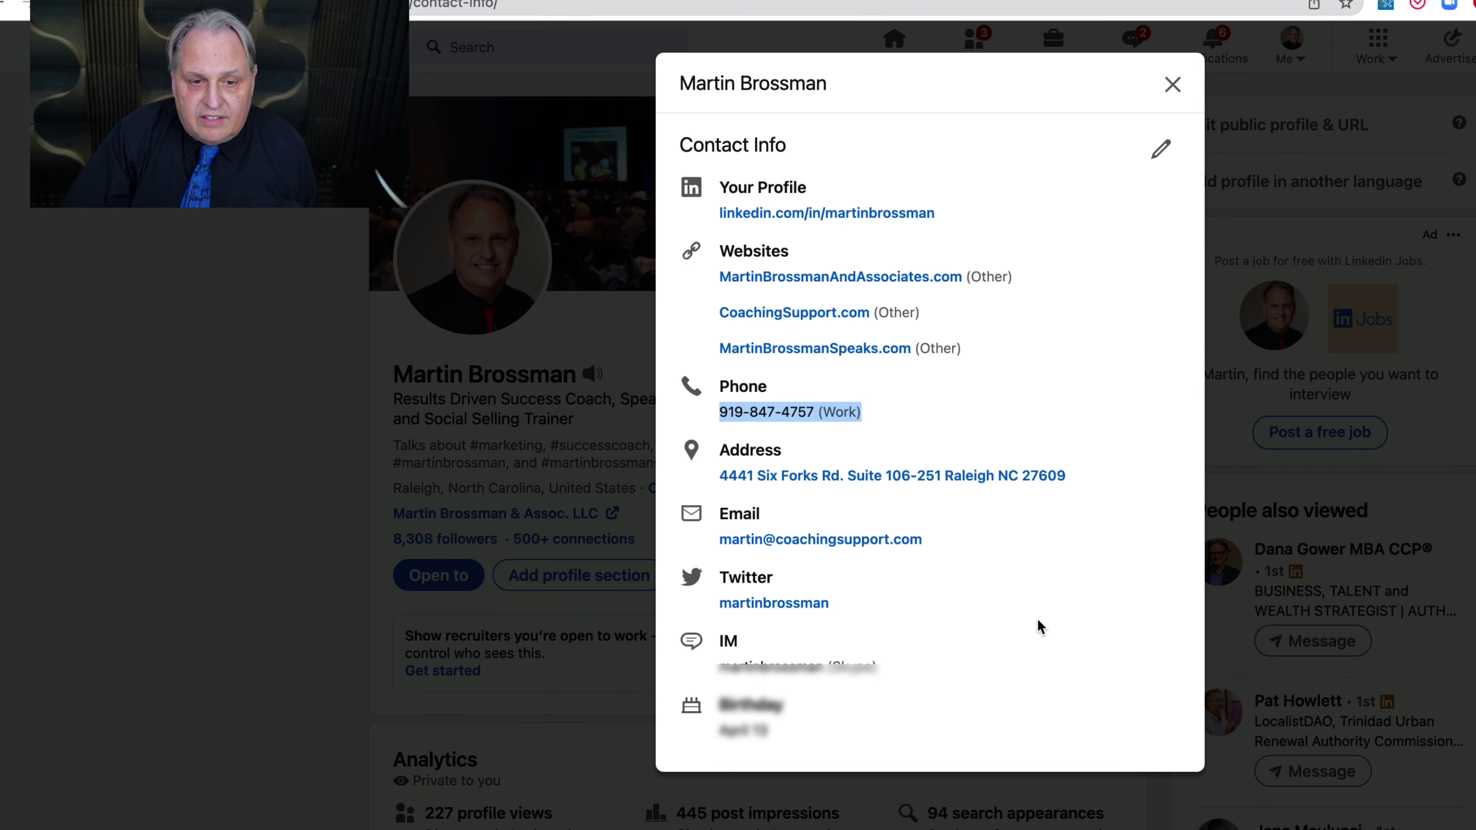
click(1161, 150)
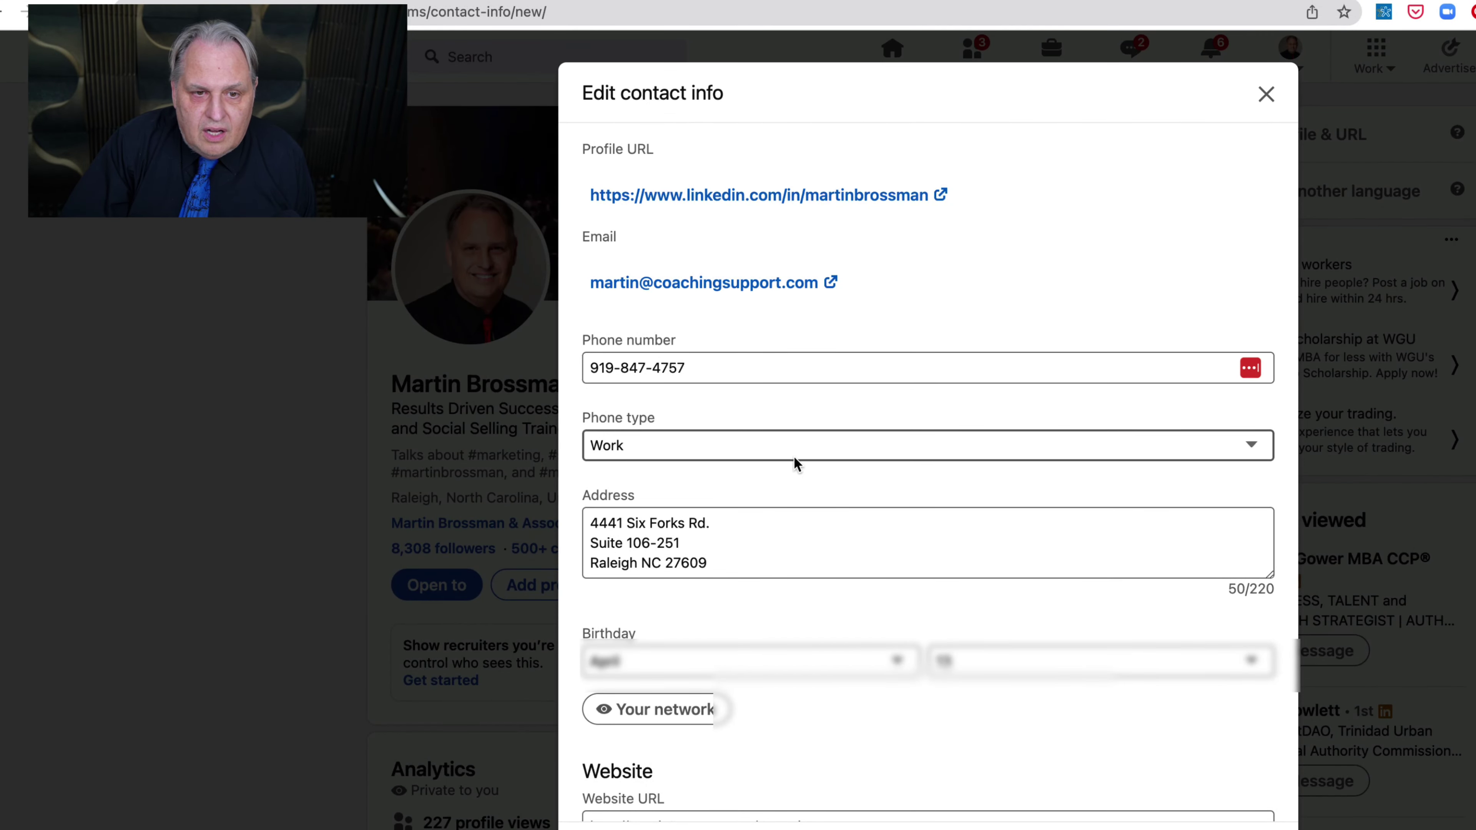
Step: Scroll the Edit contact info form to the Website section with its three Other-type URLs
scroll(796, 464, down, 2)
scroll(796, 464, down, 5)
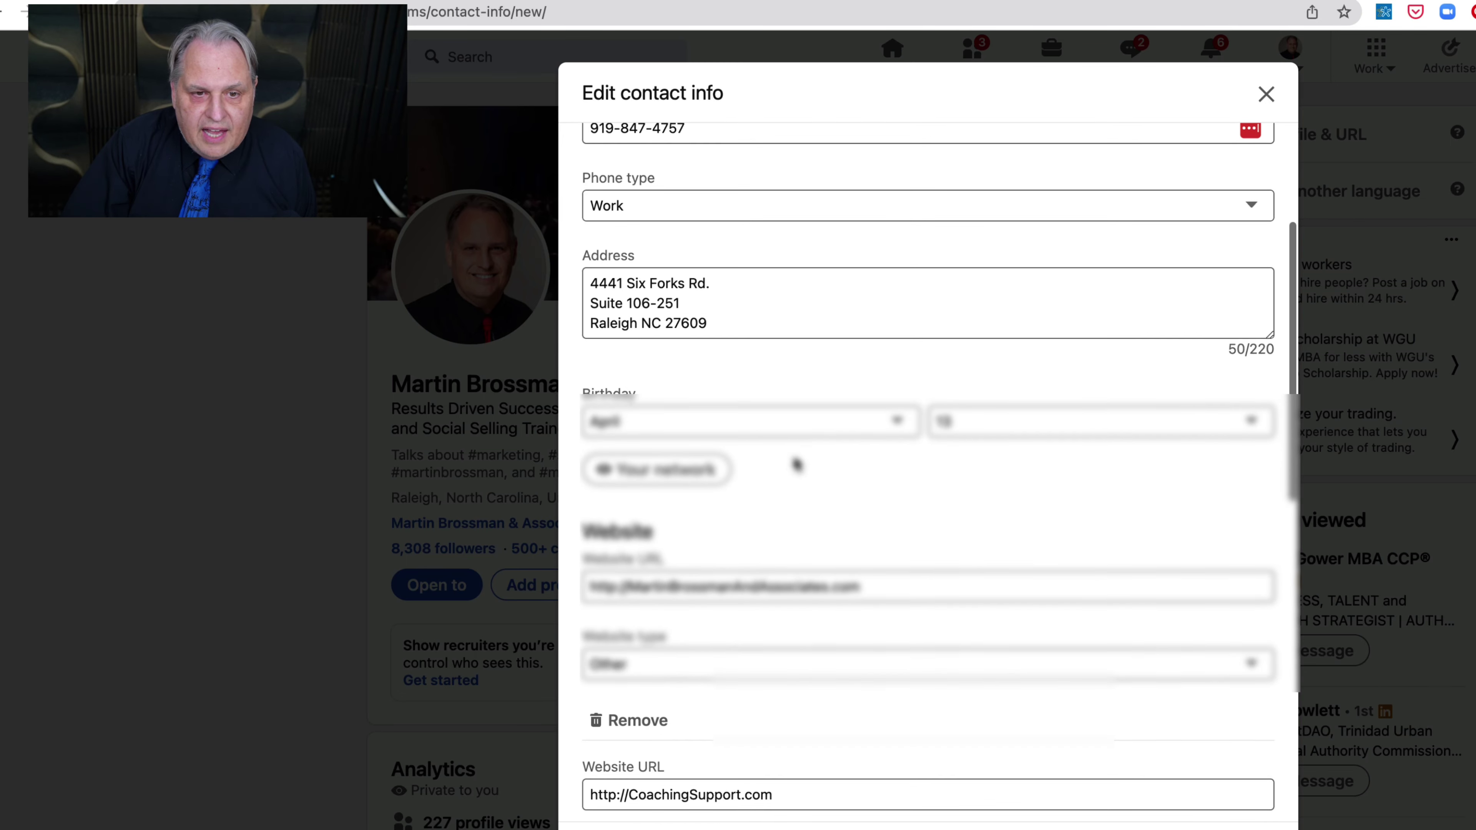
scroll(797, 464, down, 7)
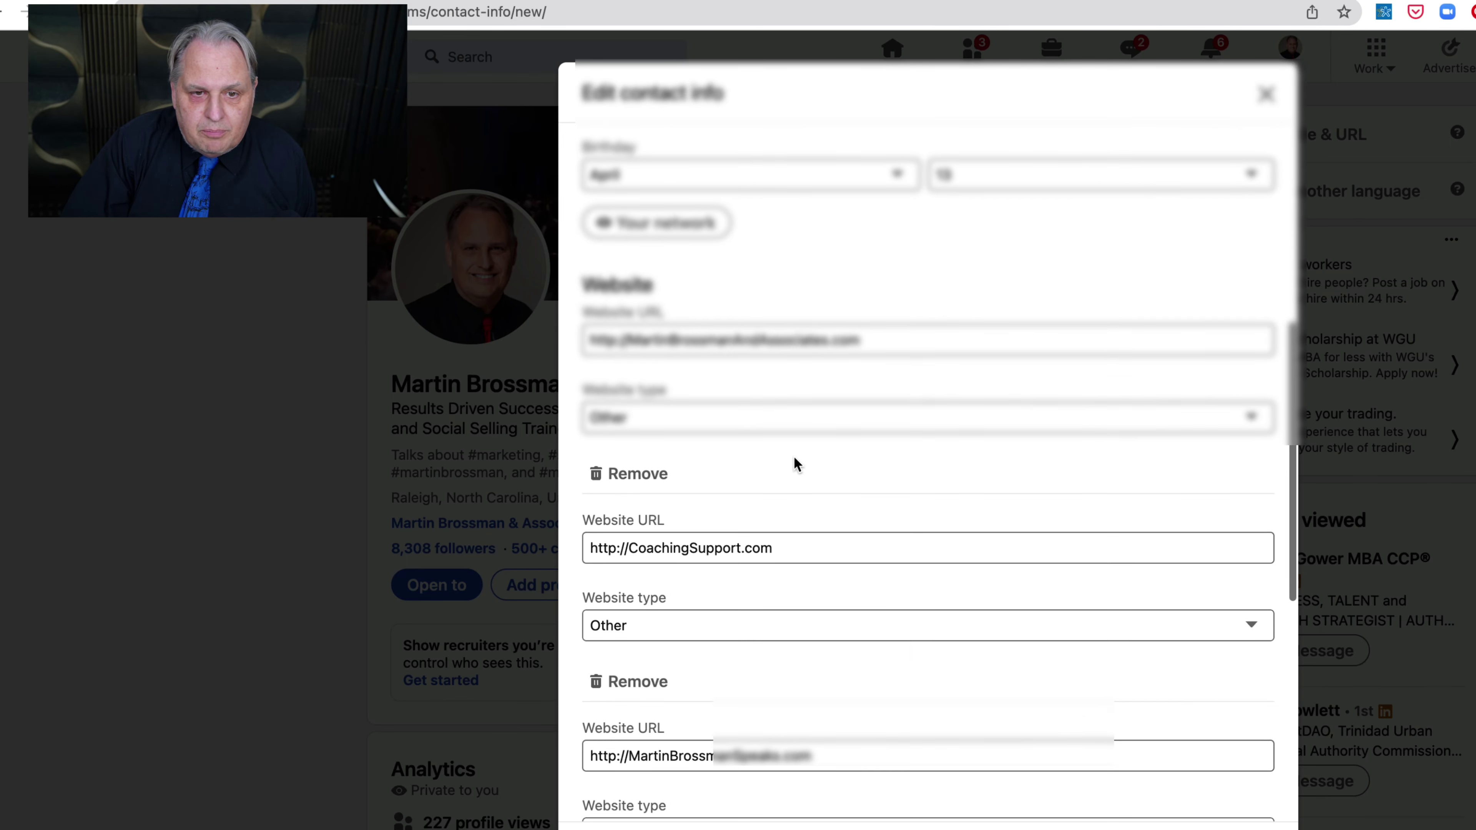
scroll(794, 458, up, 2)
scroll(795, 457, down, 3)
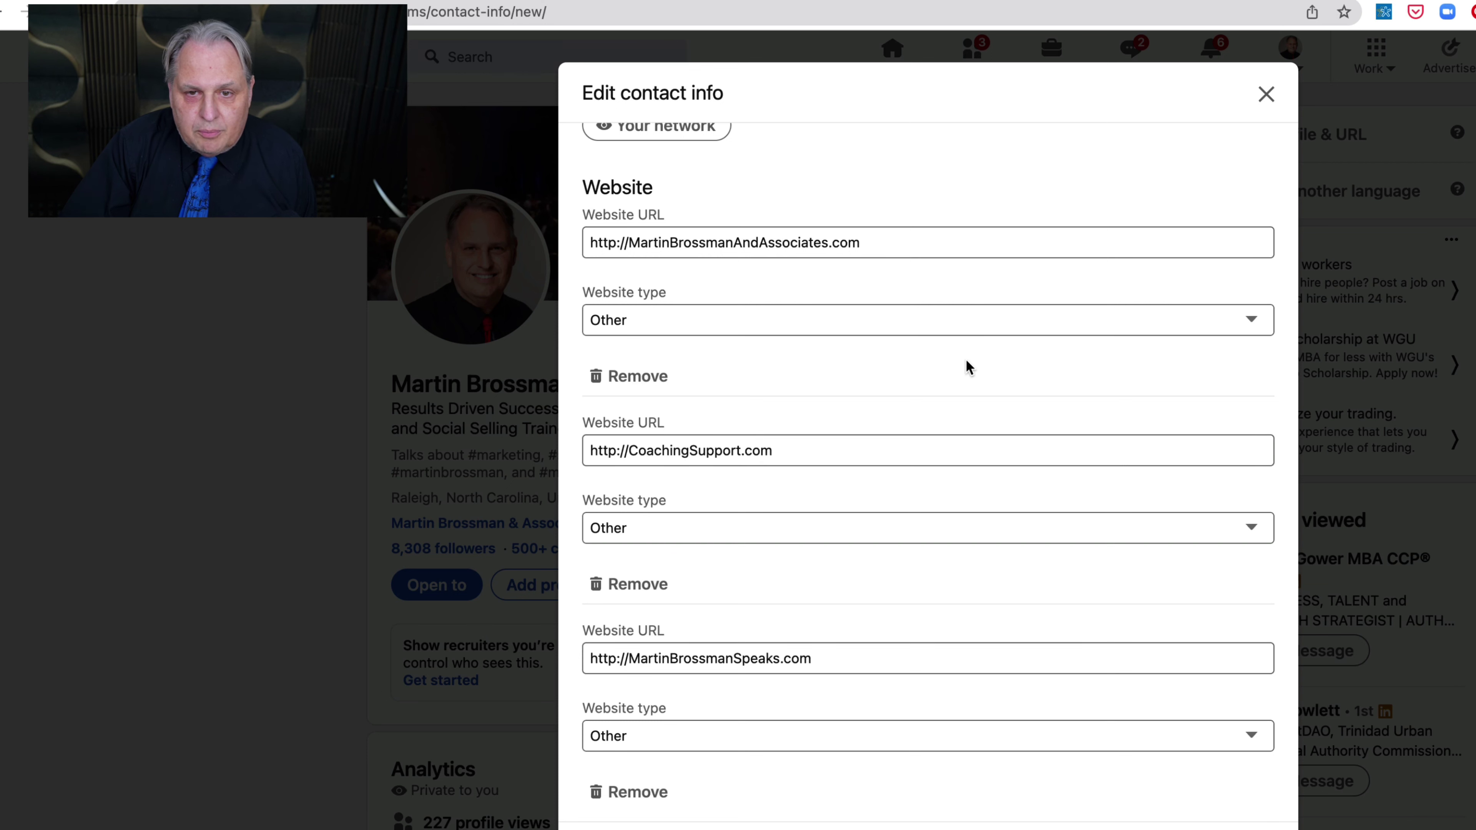
Step: Set the website links' type to Company and scroll through the Edit contact info form
click(1250, 322)
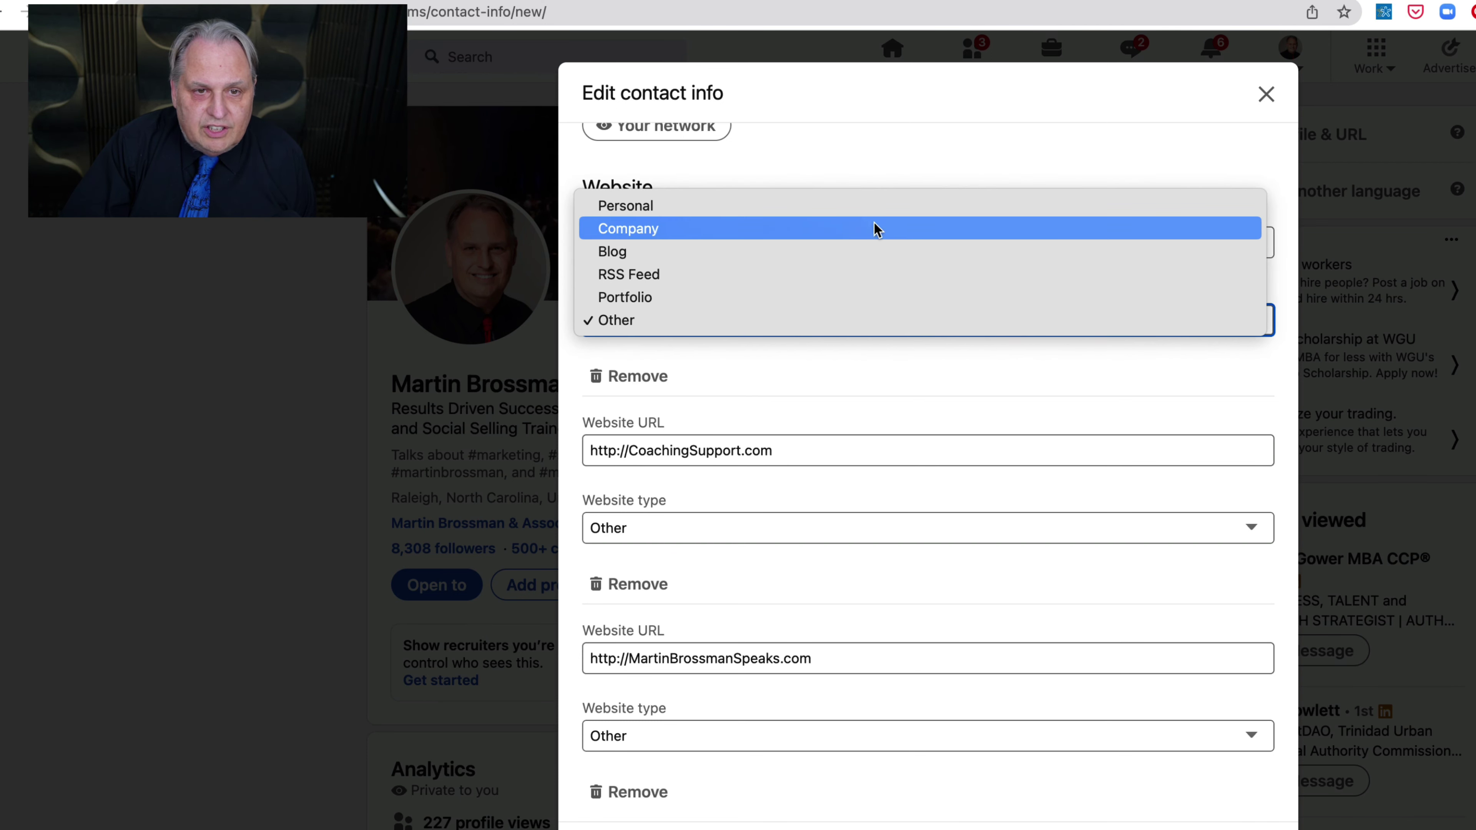
click(652, 231)
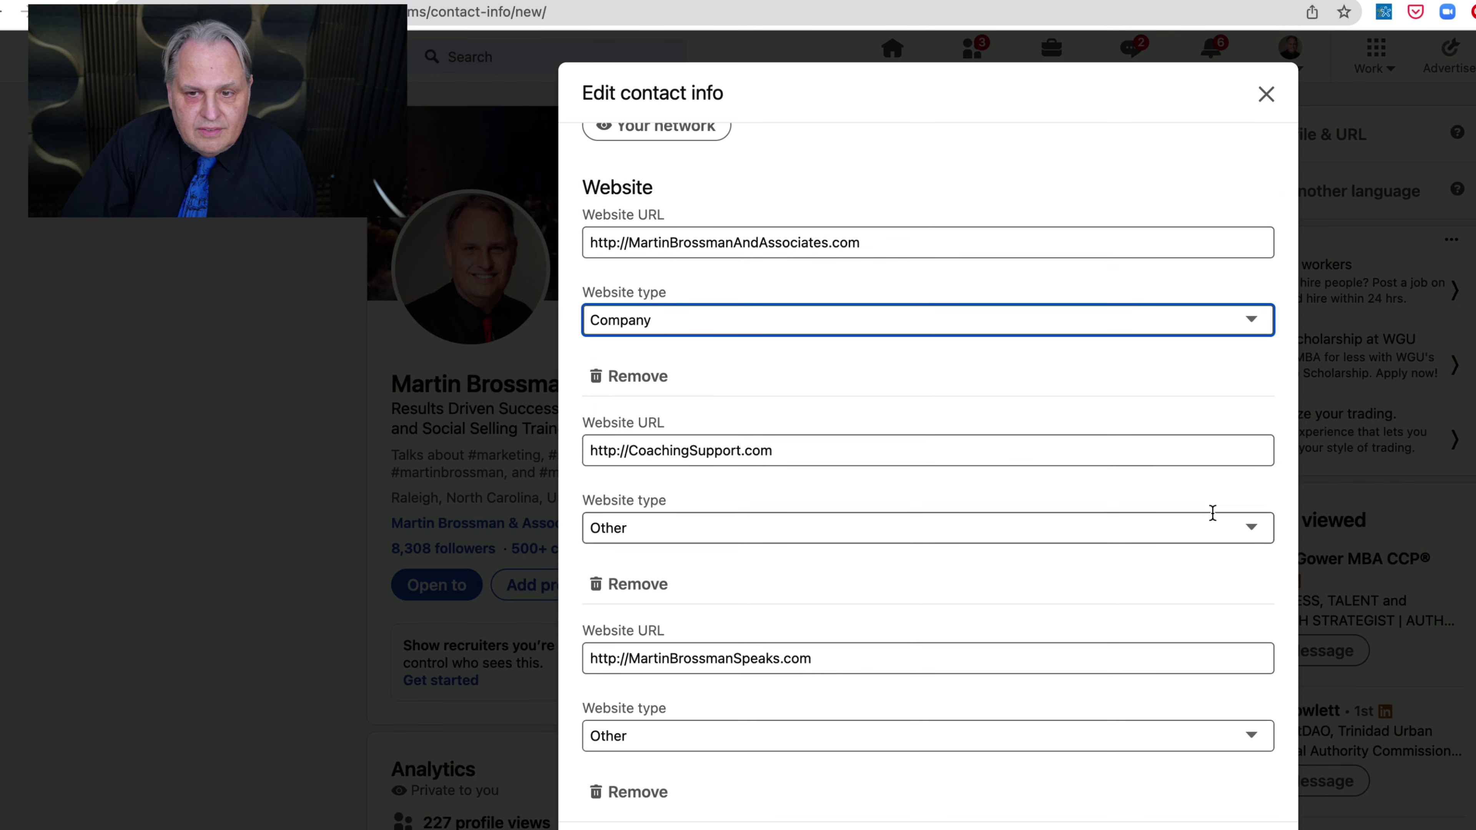
click(1237, 520)
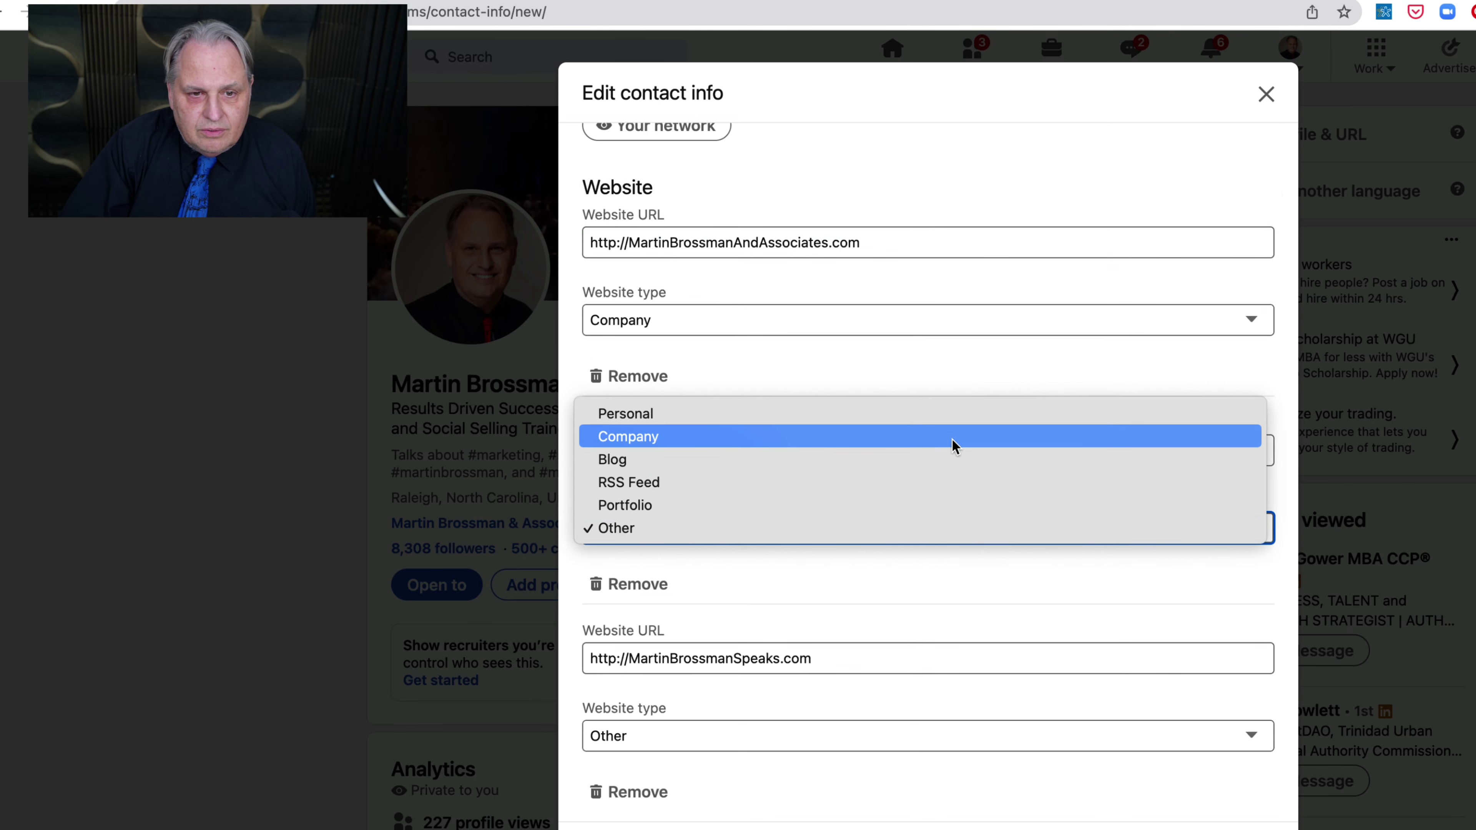
click(944, 435)
scroll(1042, 482, down, 3)
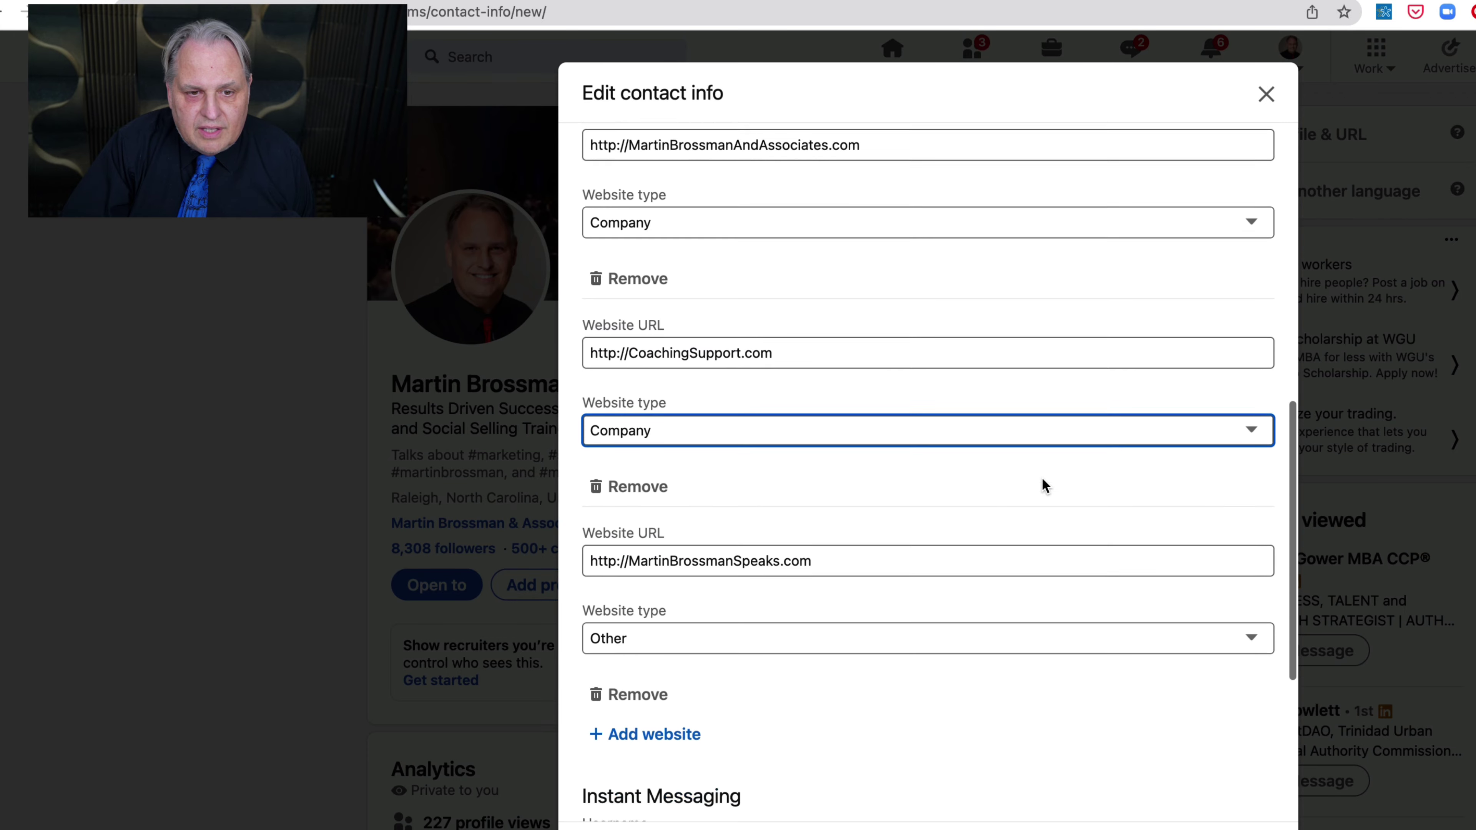
click(1173, 566)
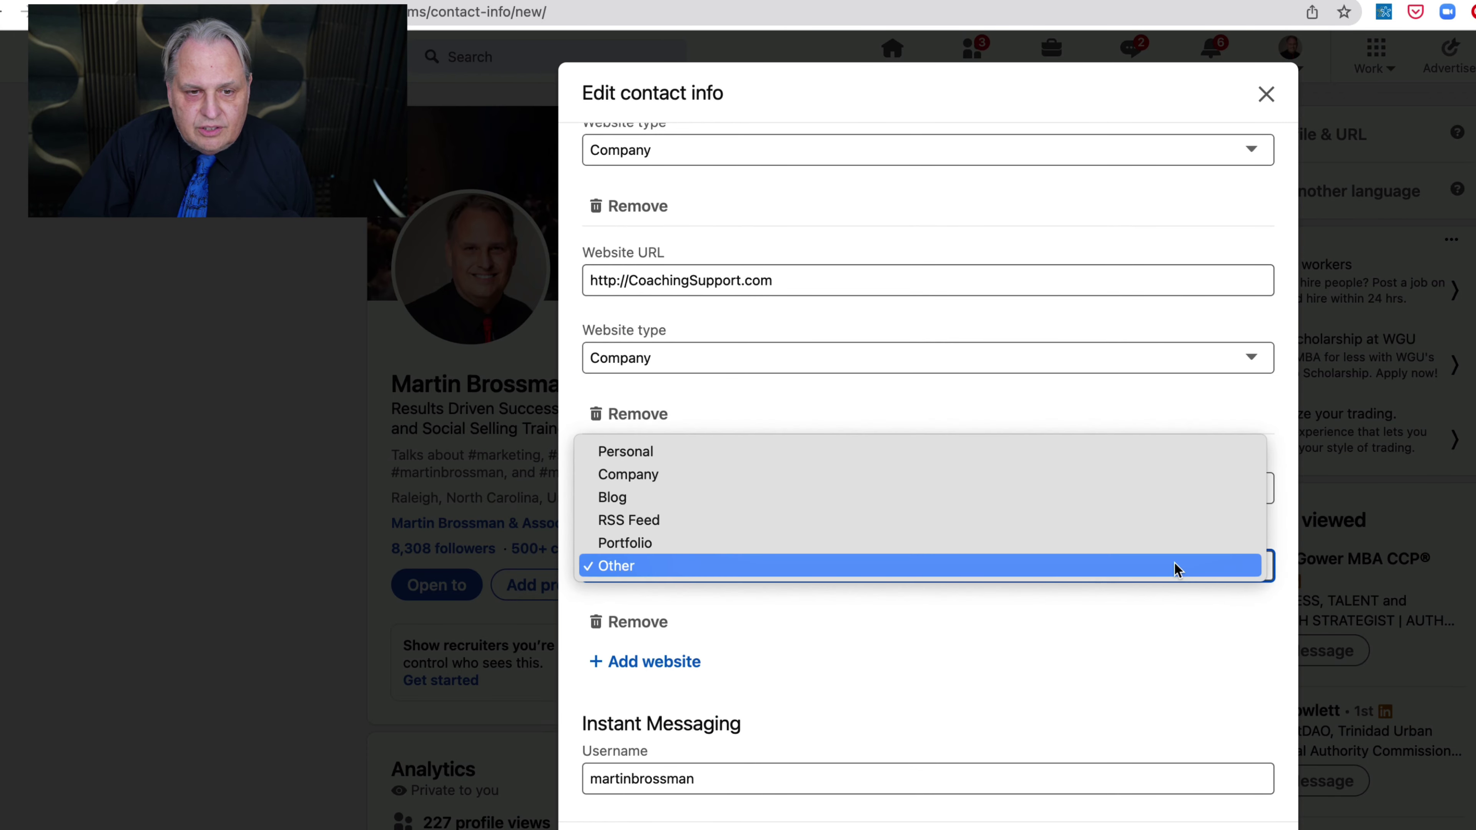
click(978, 476)
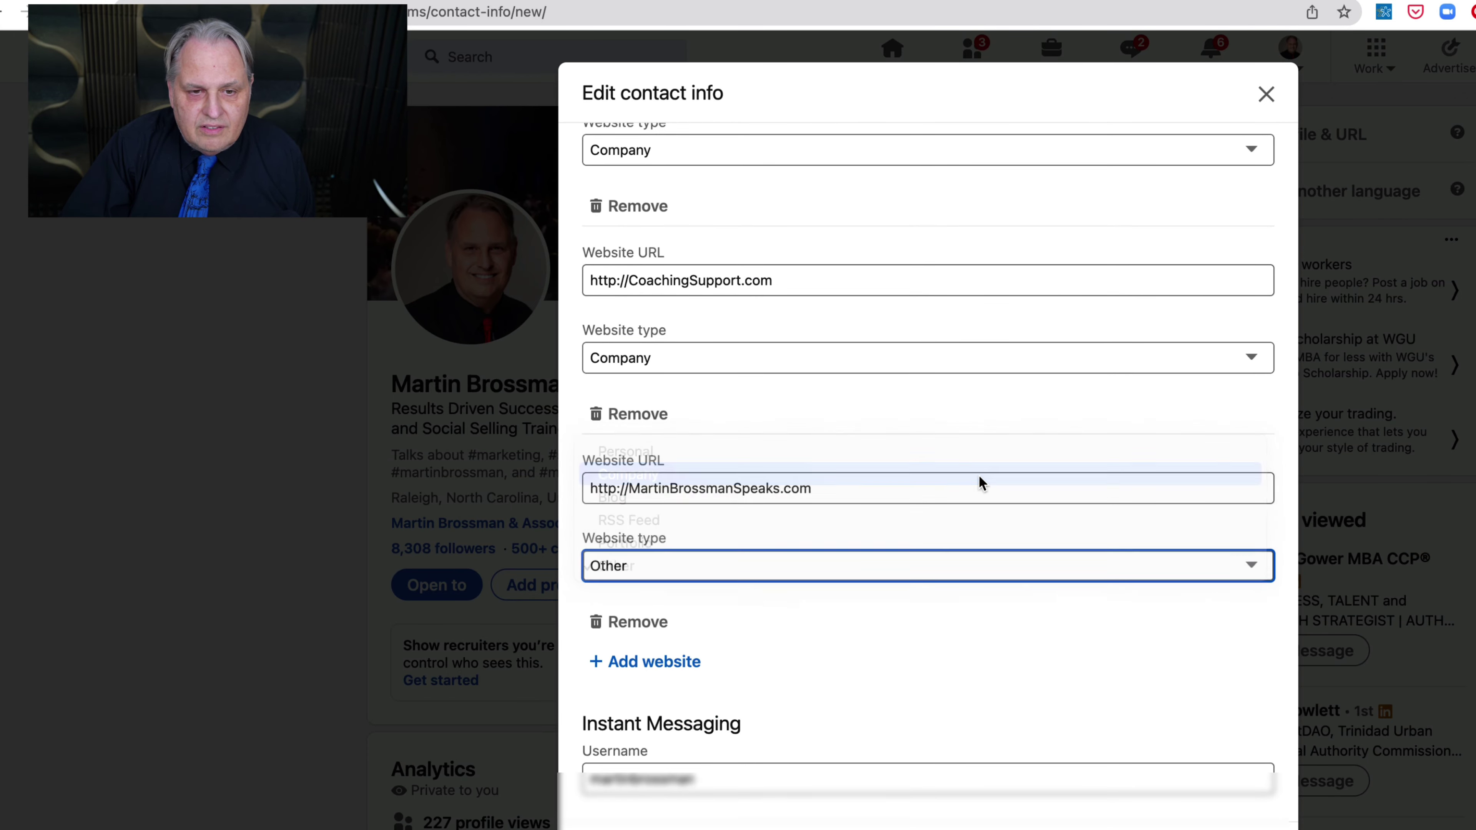
scroll(1021, 523, down, 3)
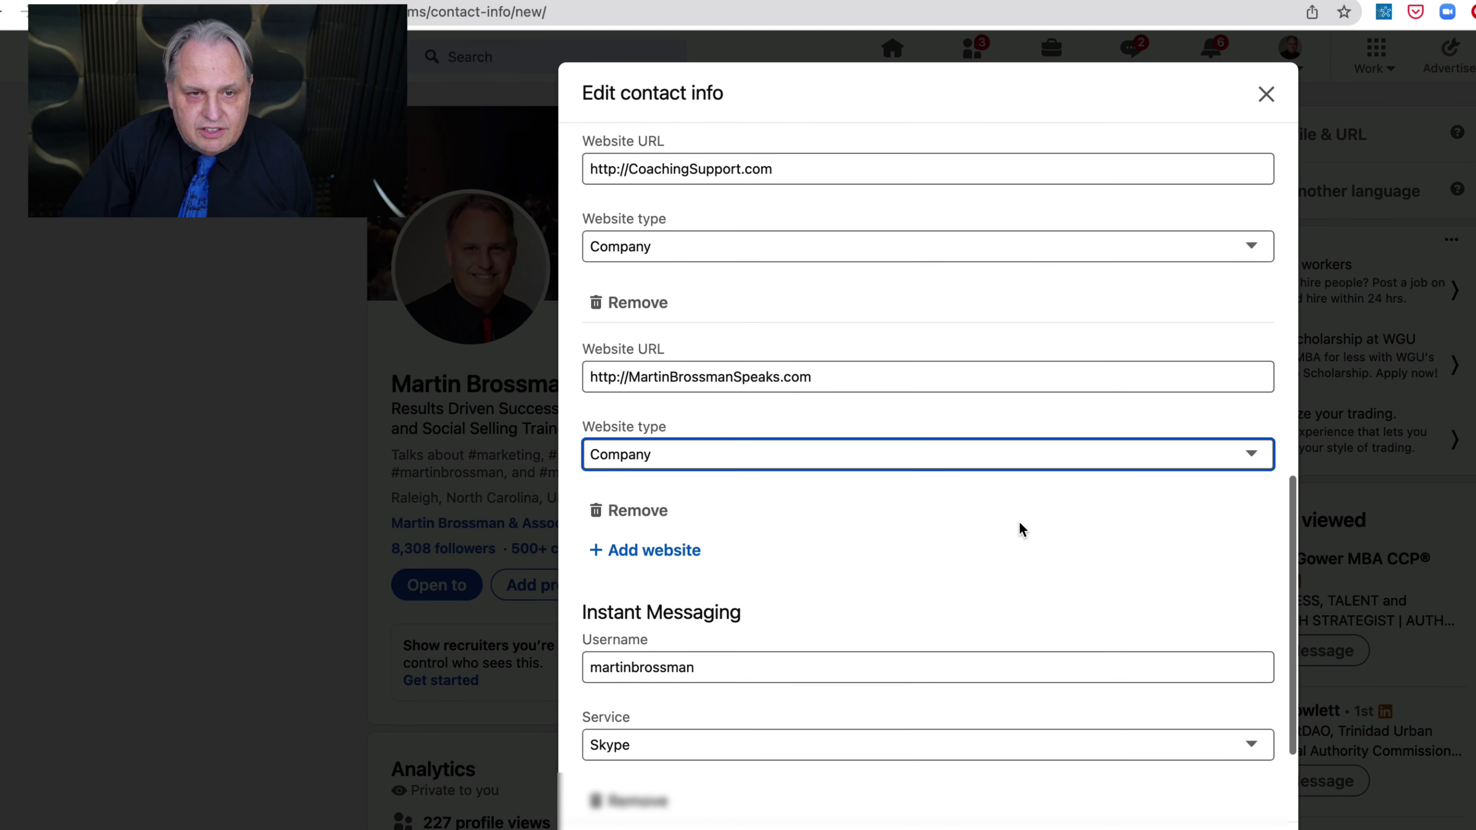
scroll(1021, 528, down, 3)
click(667, 402)
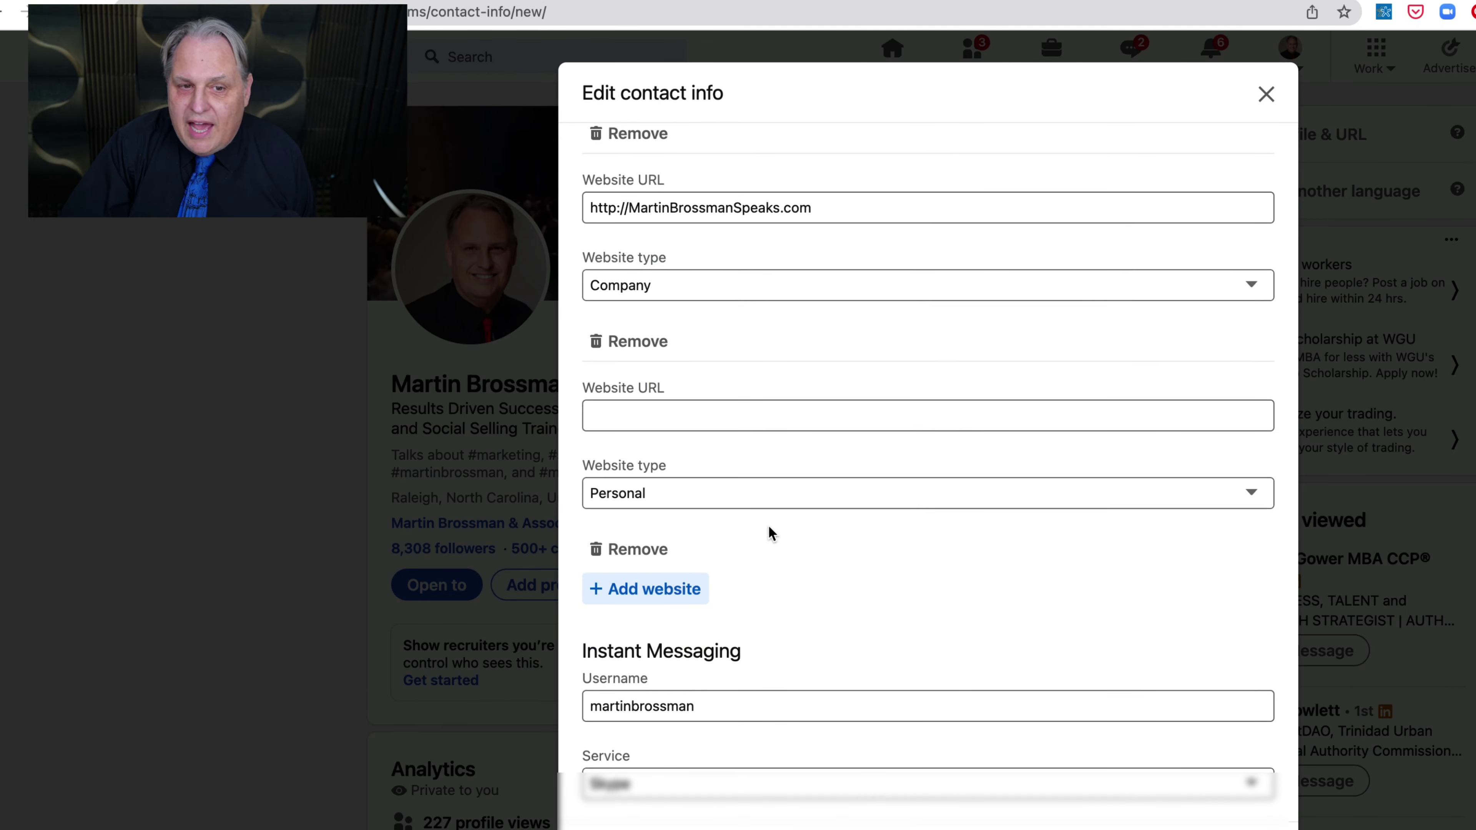
scroll(769, 525, down, 2)
scroll(775, 520, up, 5)
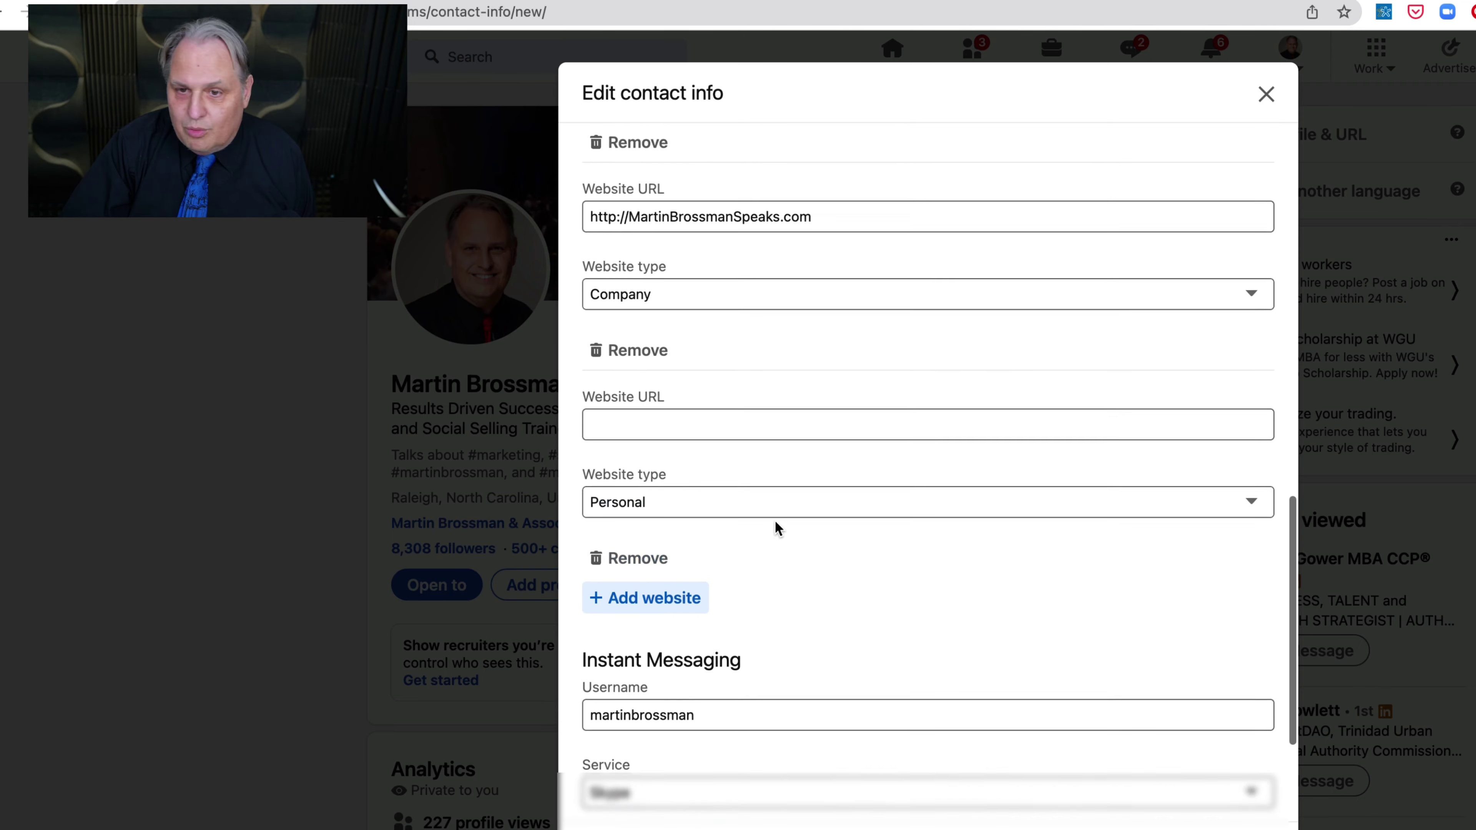
scroll(776, 527, up, 4)
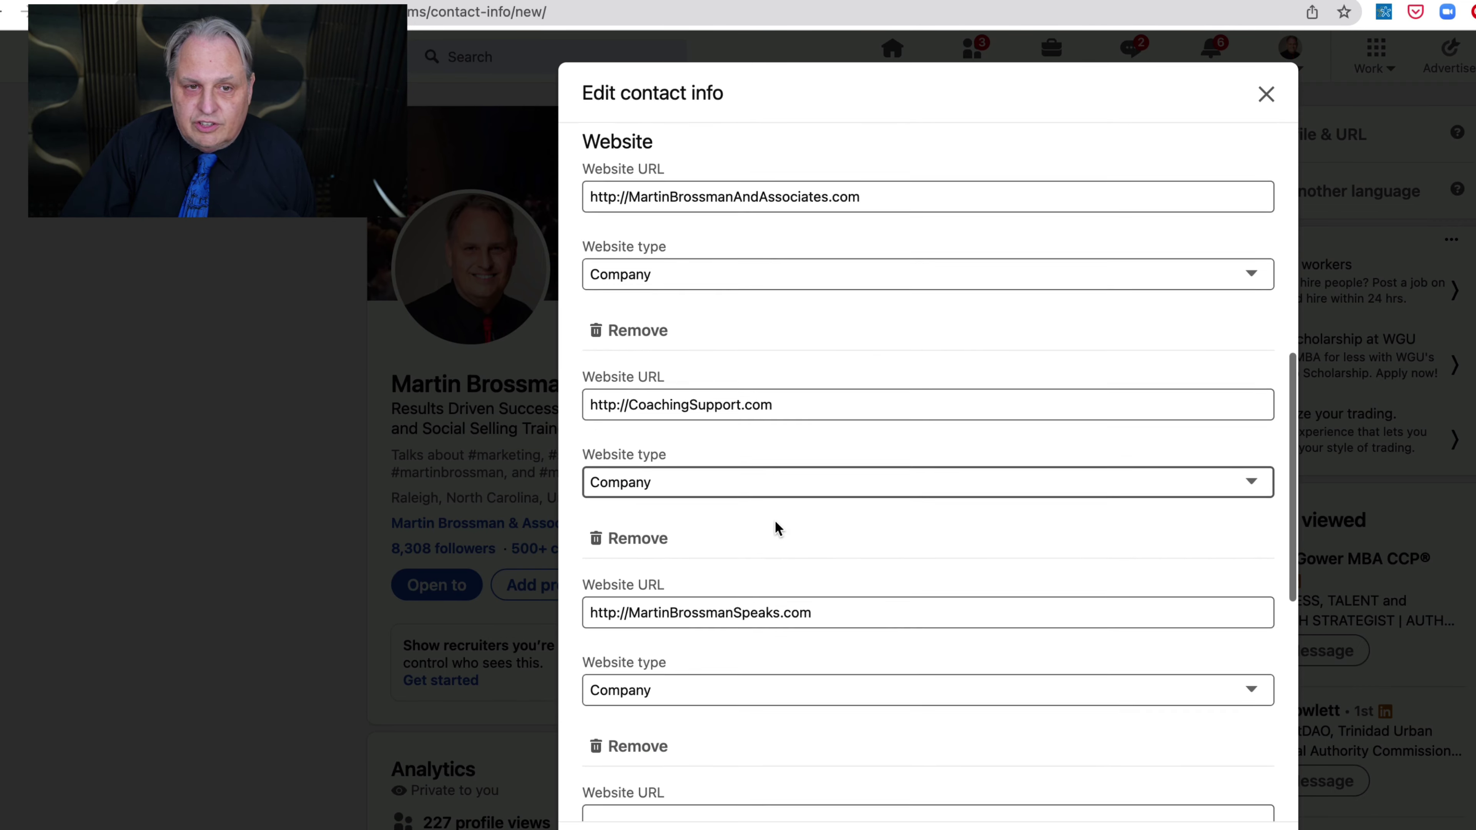
scroll(775, 526, down, 6)
scroll(776, 526, down, 4)
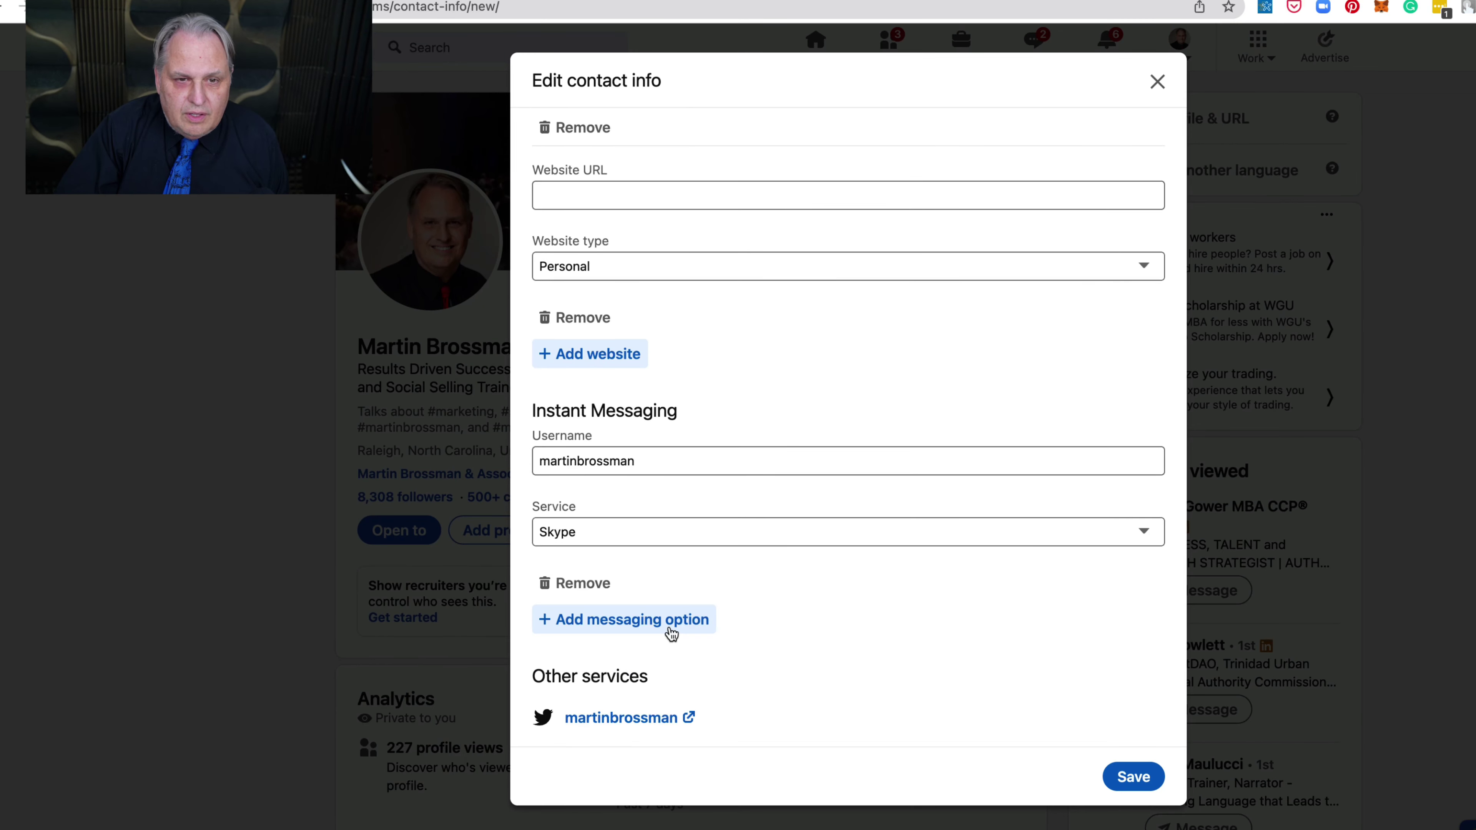
scroll(820, 633, up, 15)
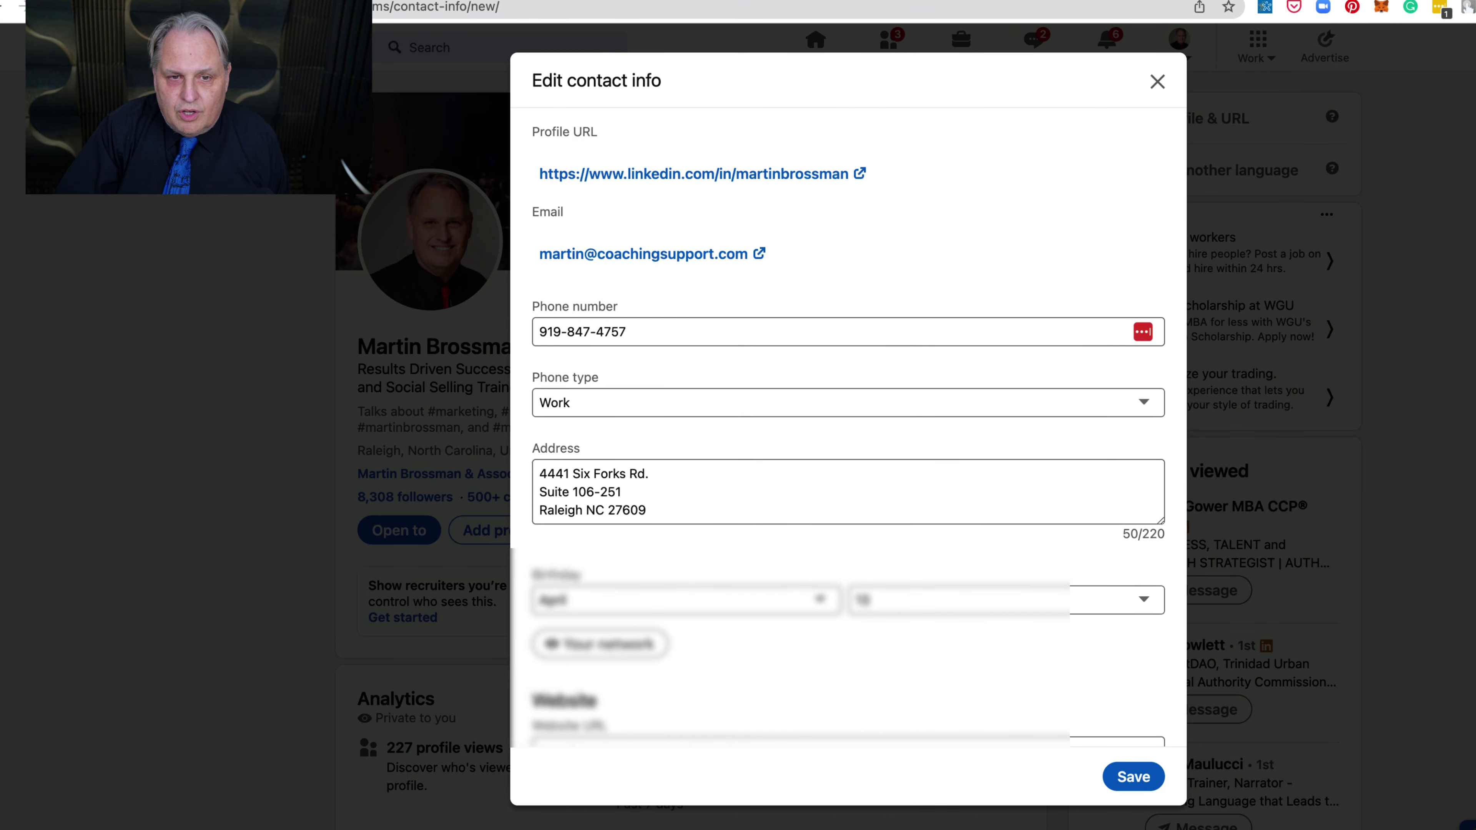
click(1134, 777)
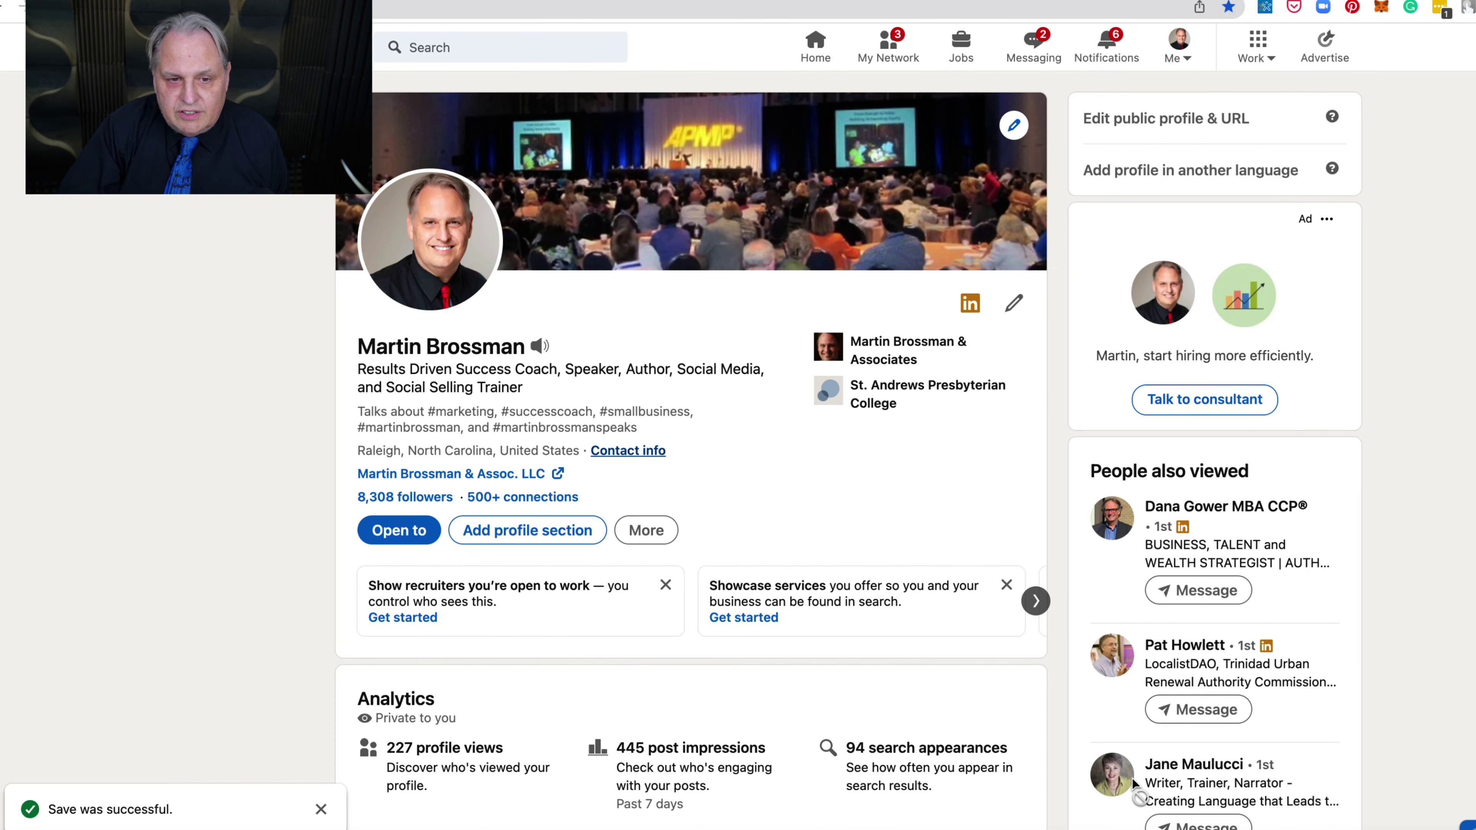
scroll(982, 676, down, 1)
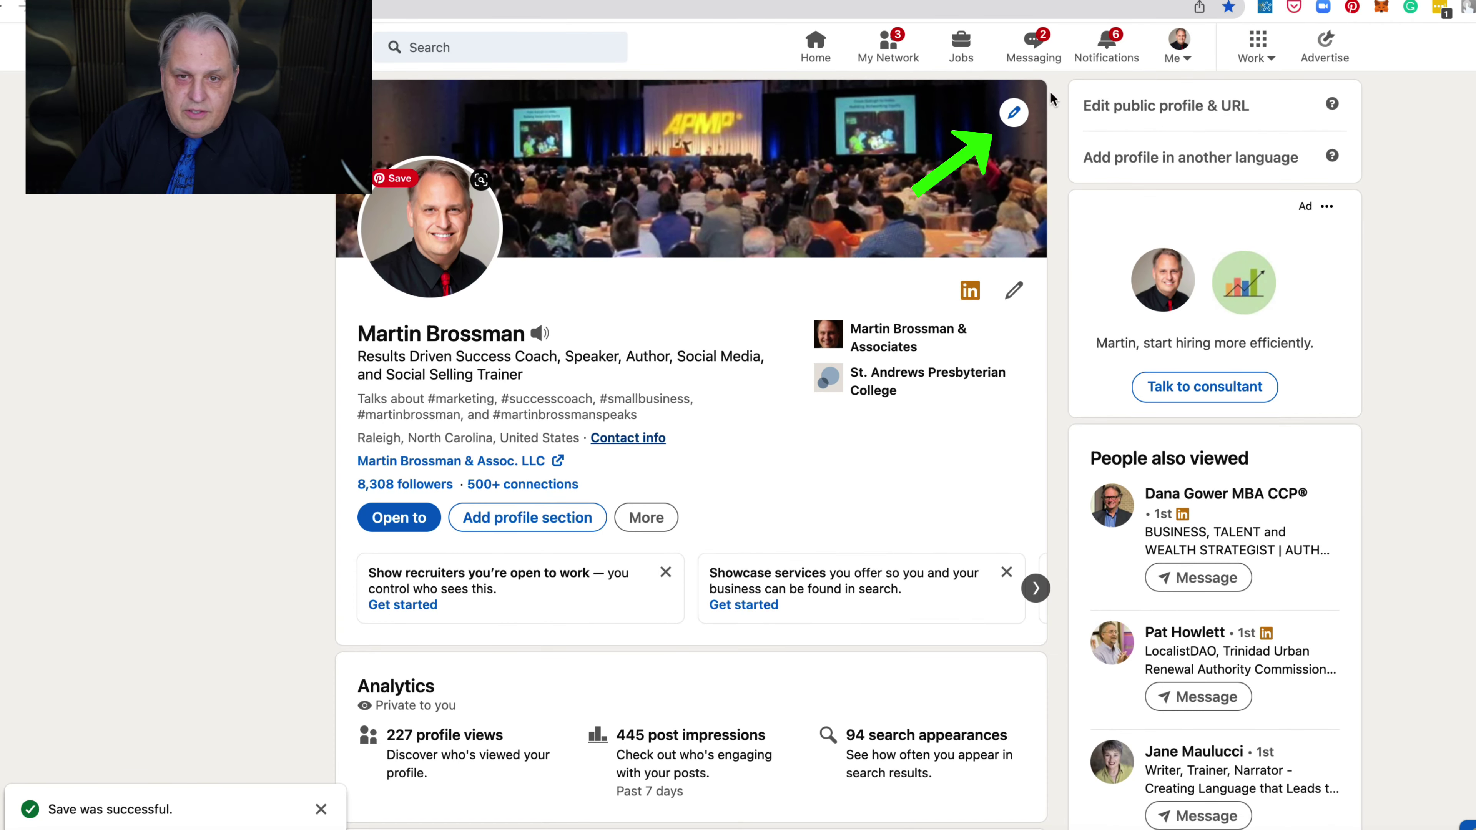
click(1015, 114)
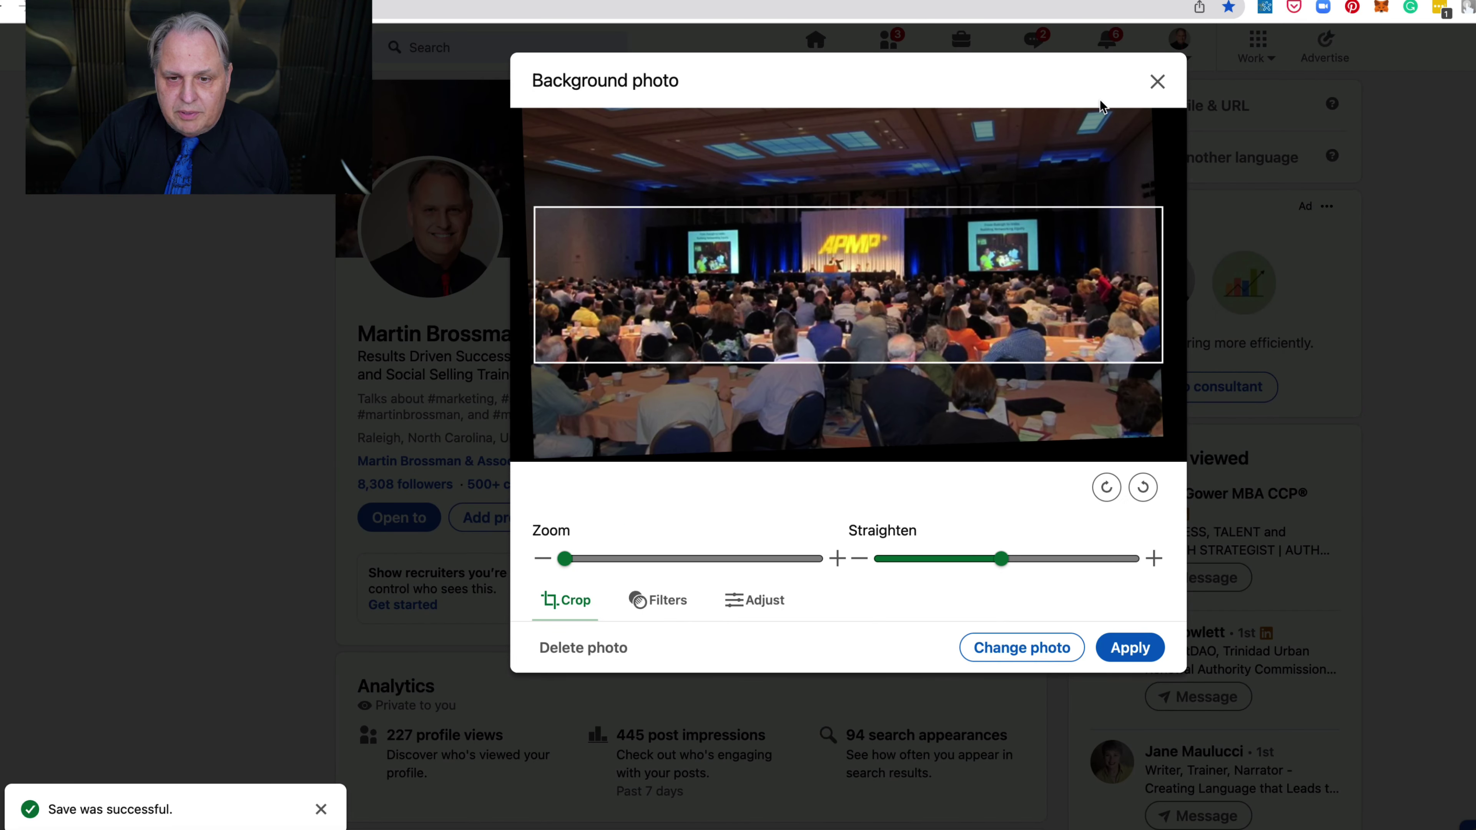
click(1158, 84)
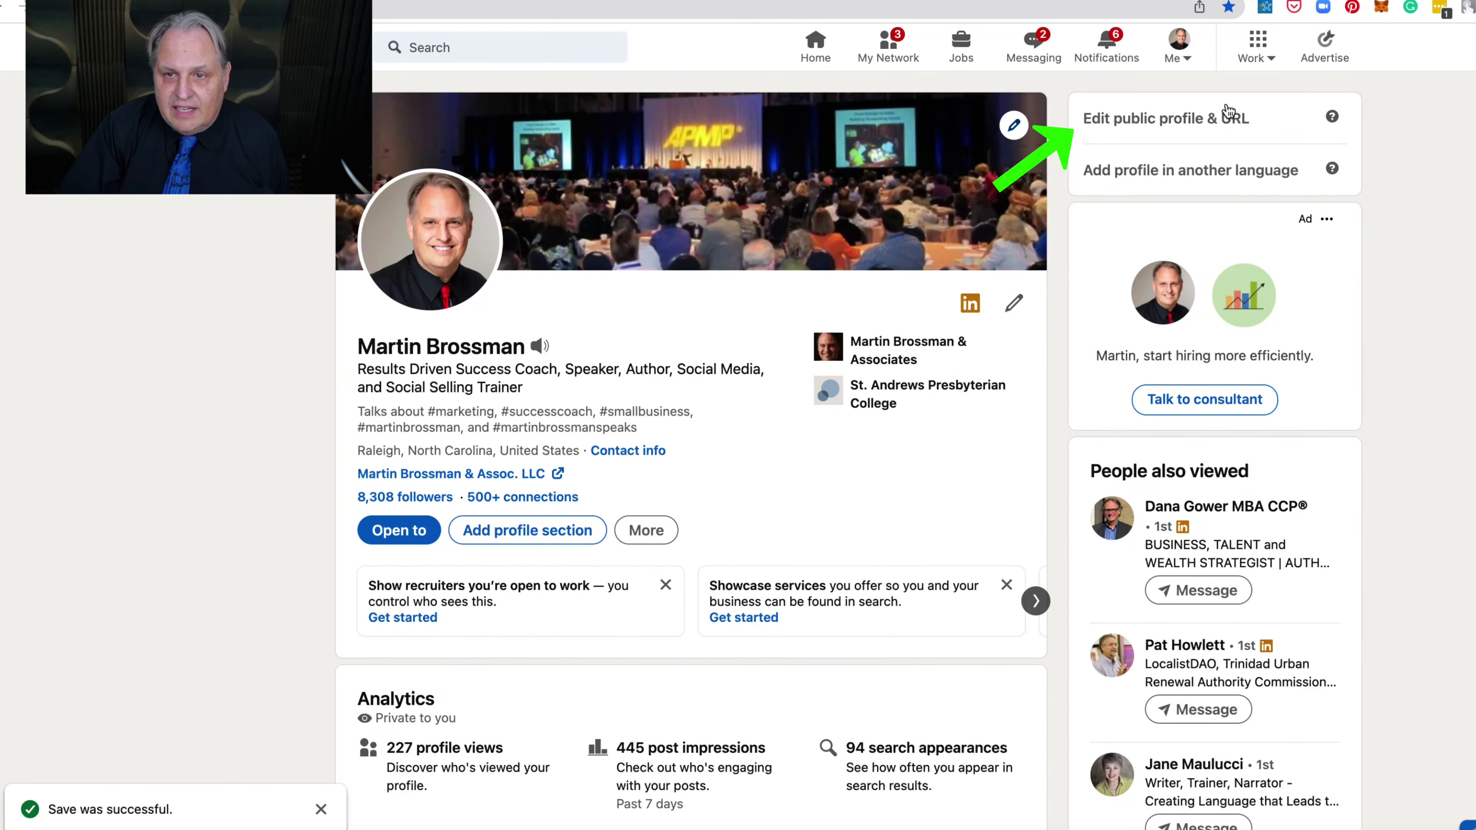
click(1186, 122)
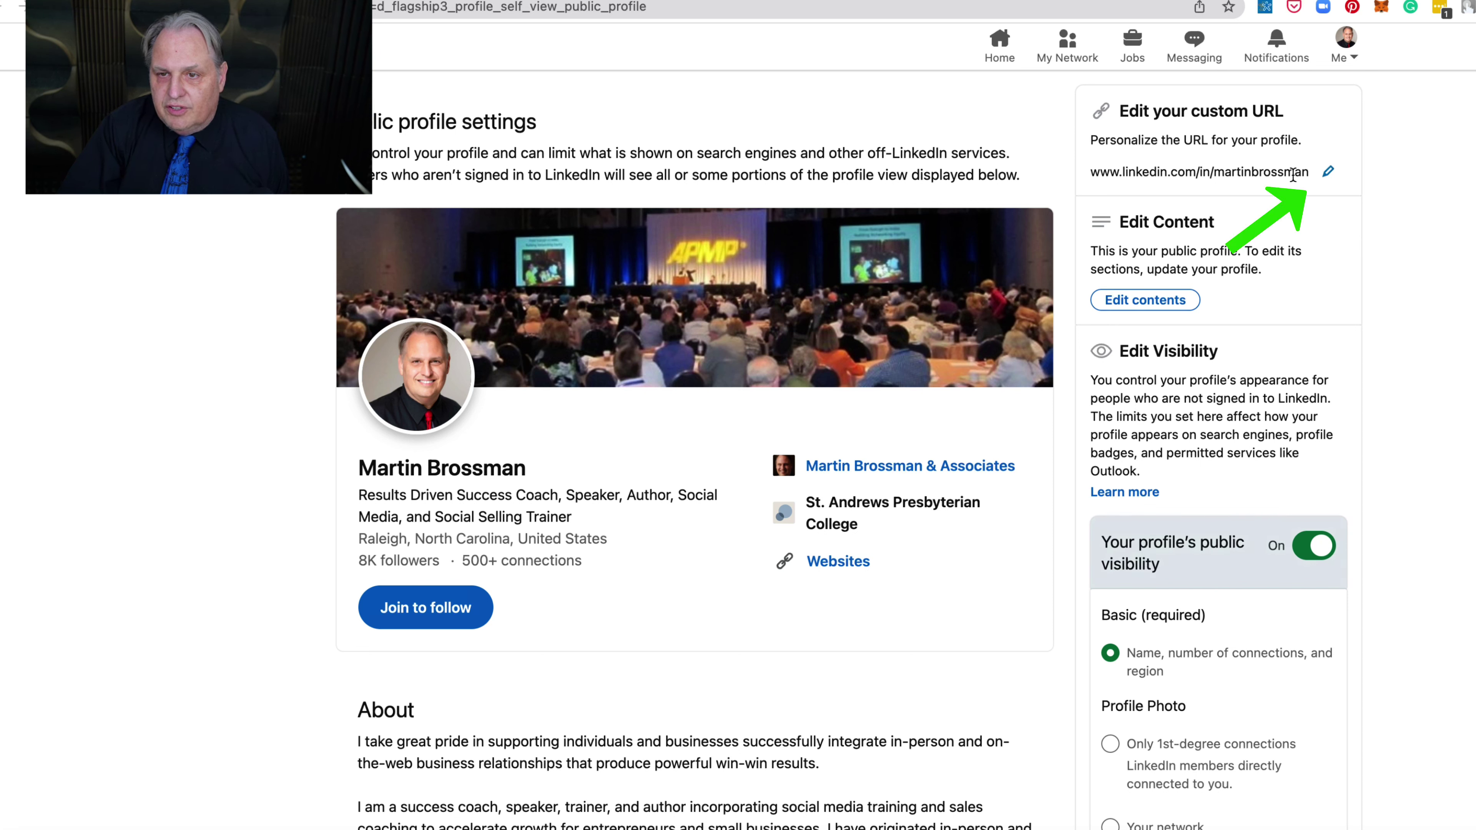
click(1327, 175)
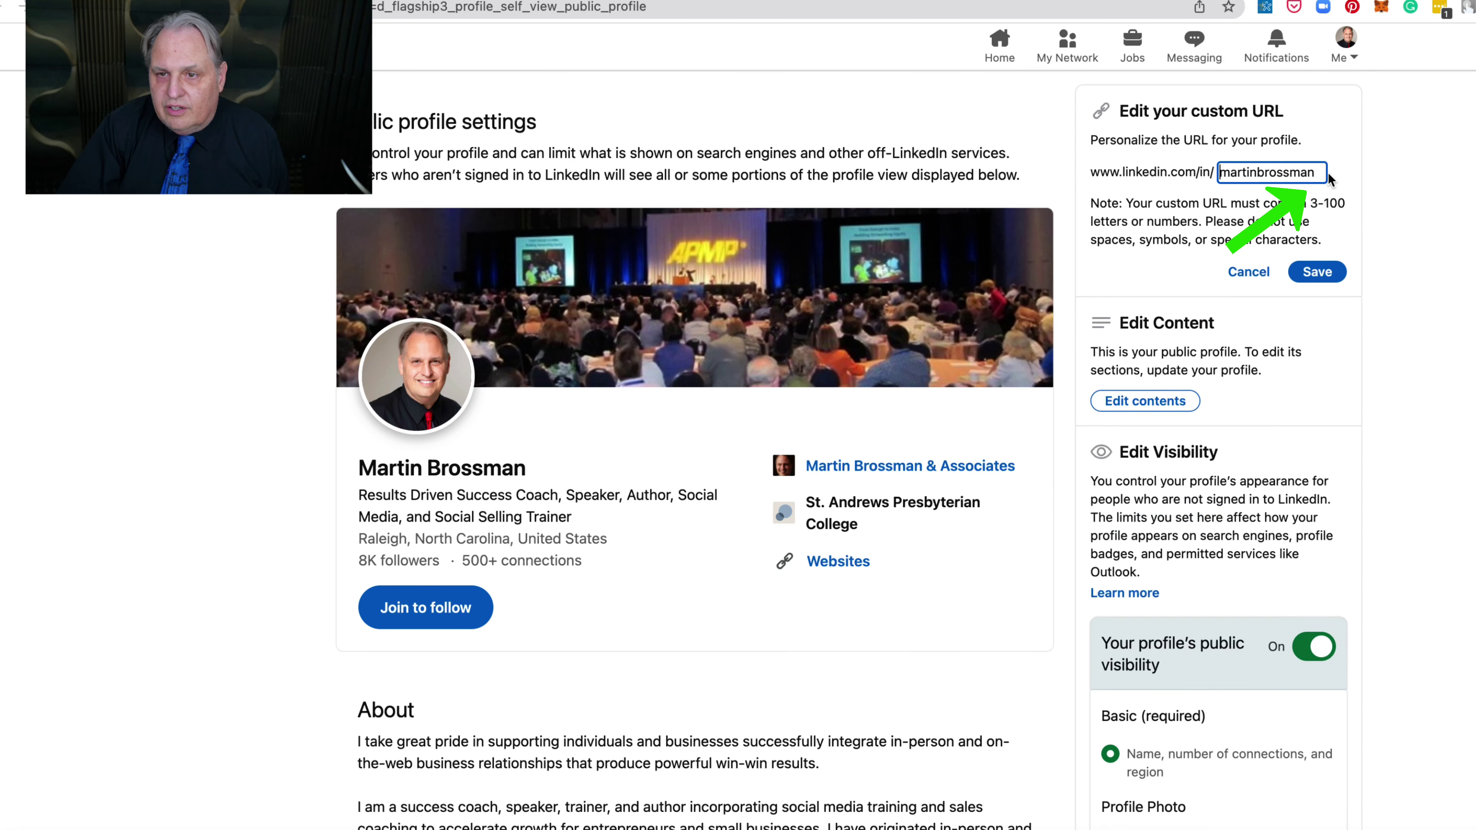
click(1242, 274)
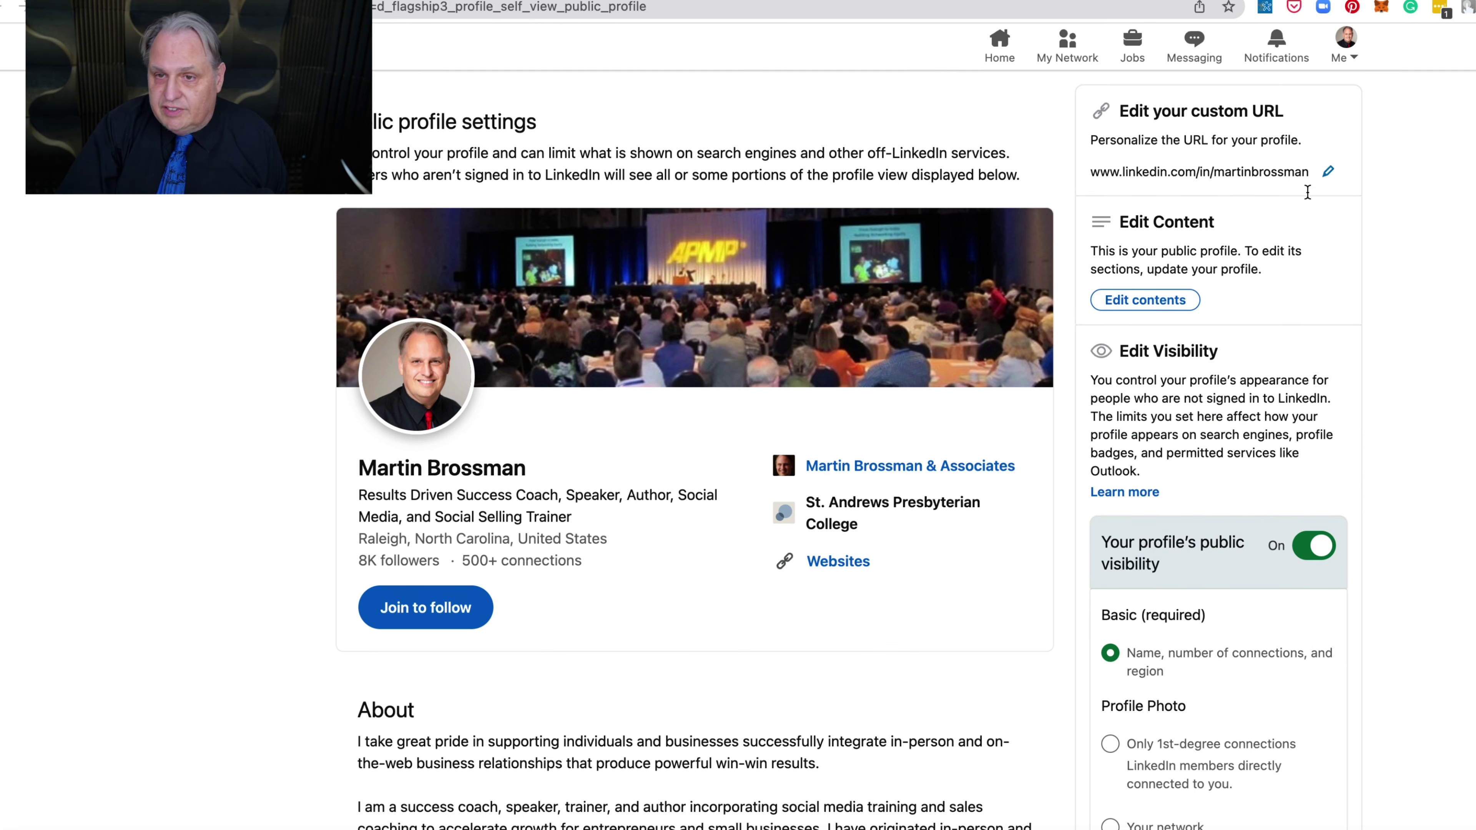
scroll(1433, 299, down, 5)
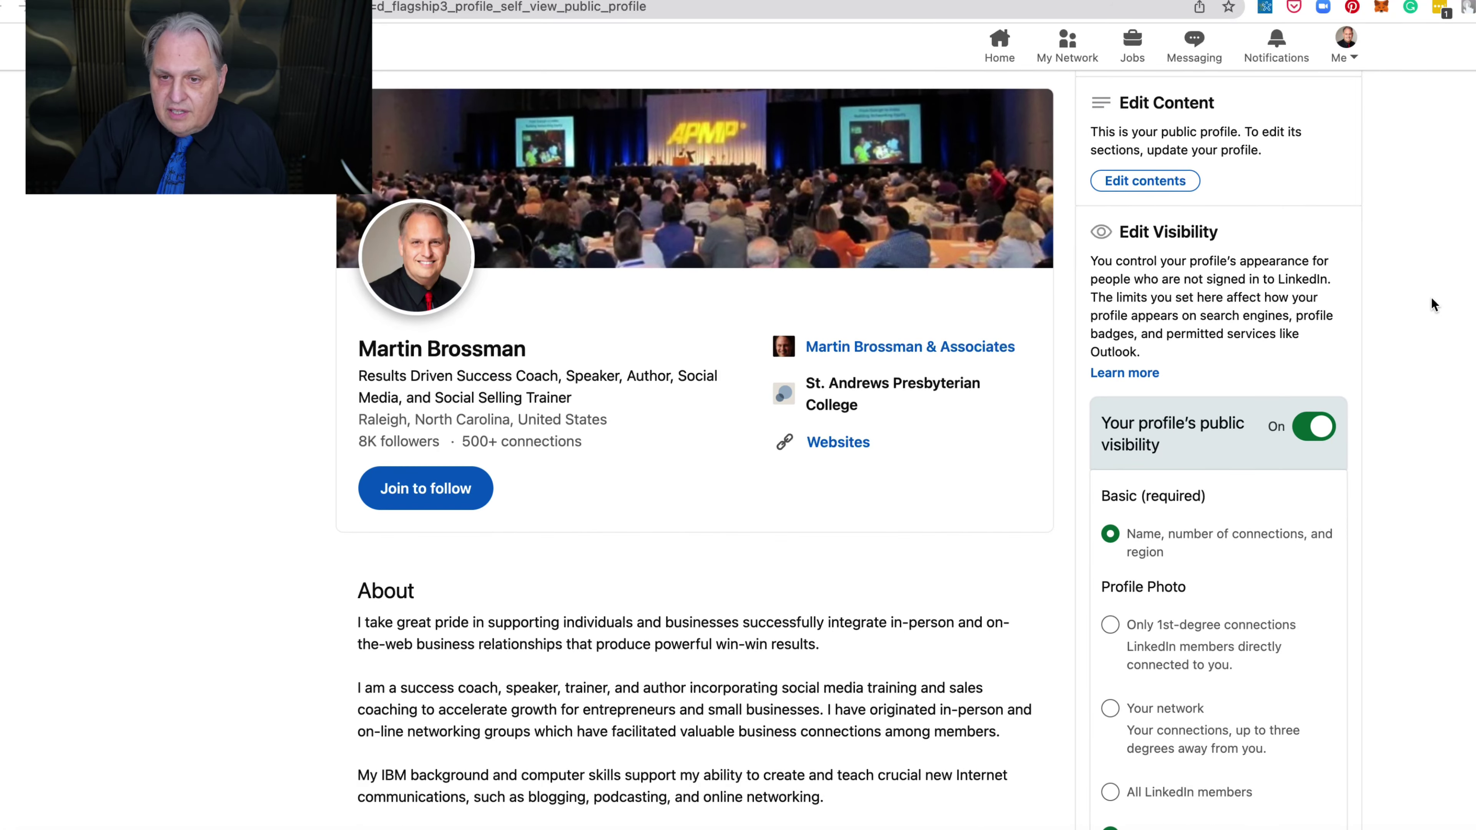
scroll(1432, 298, down, 4)
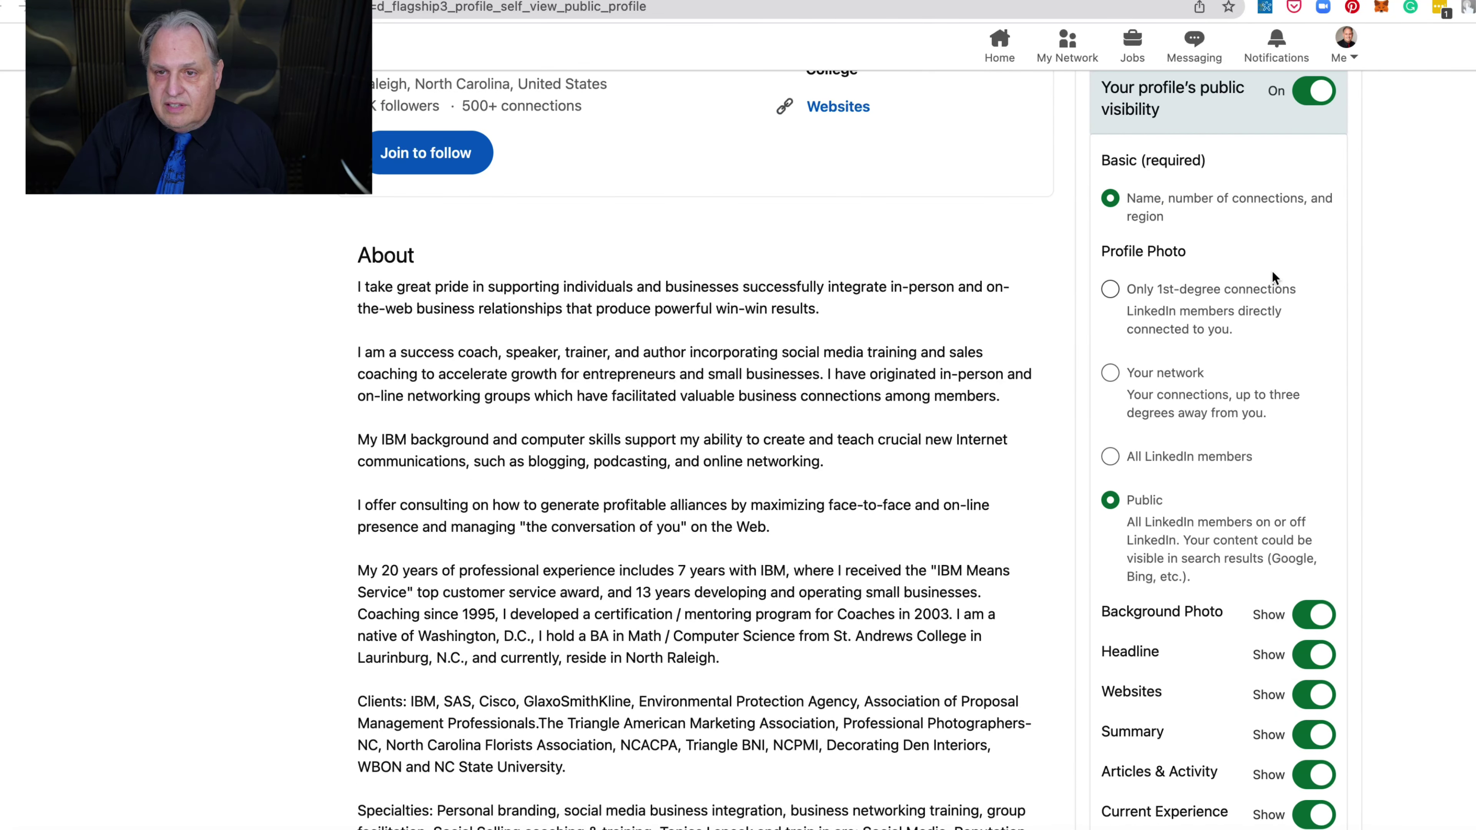
scroll(1181, 498, down, 4)
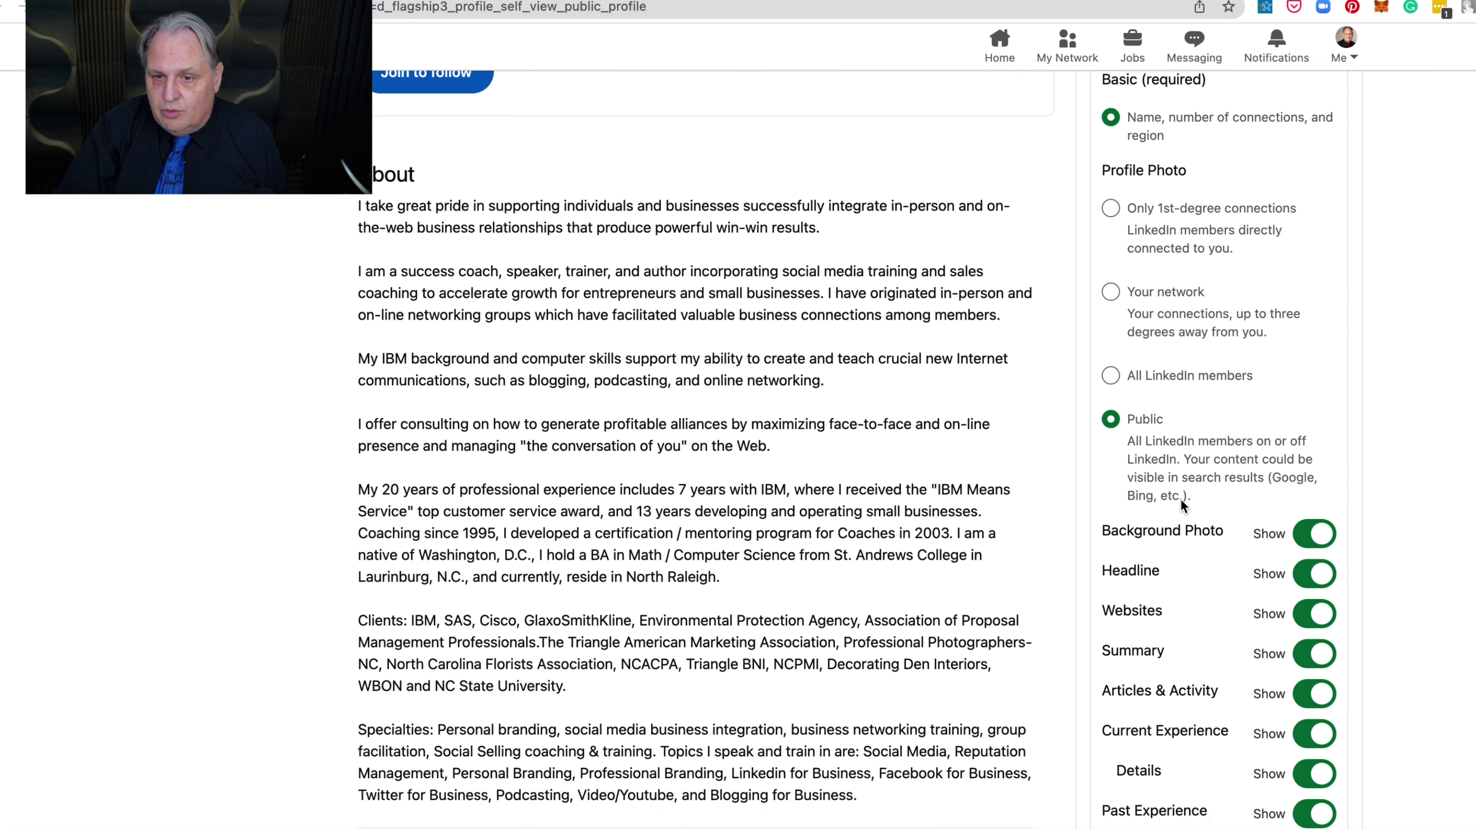
scroll(1181, 503, down, 14)
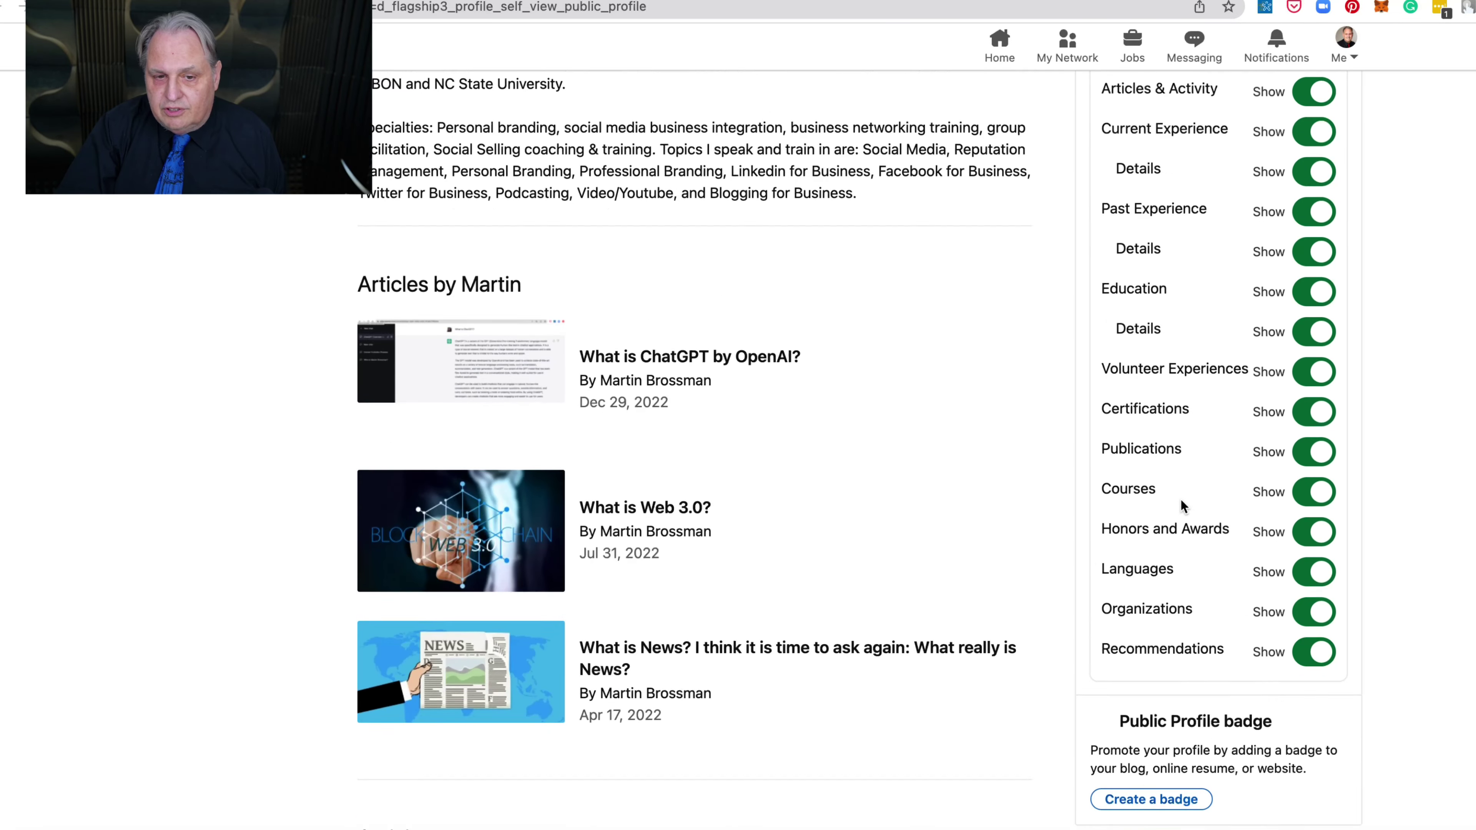
scroll(1181, 499, down, 2)
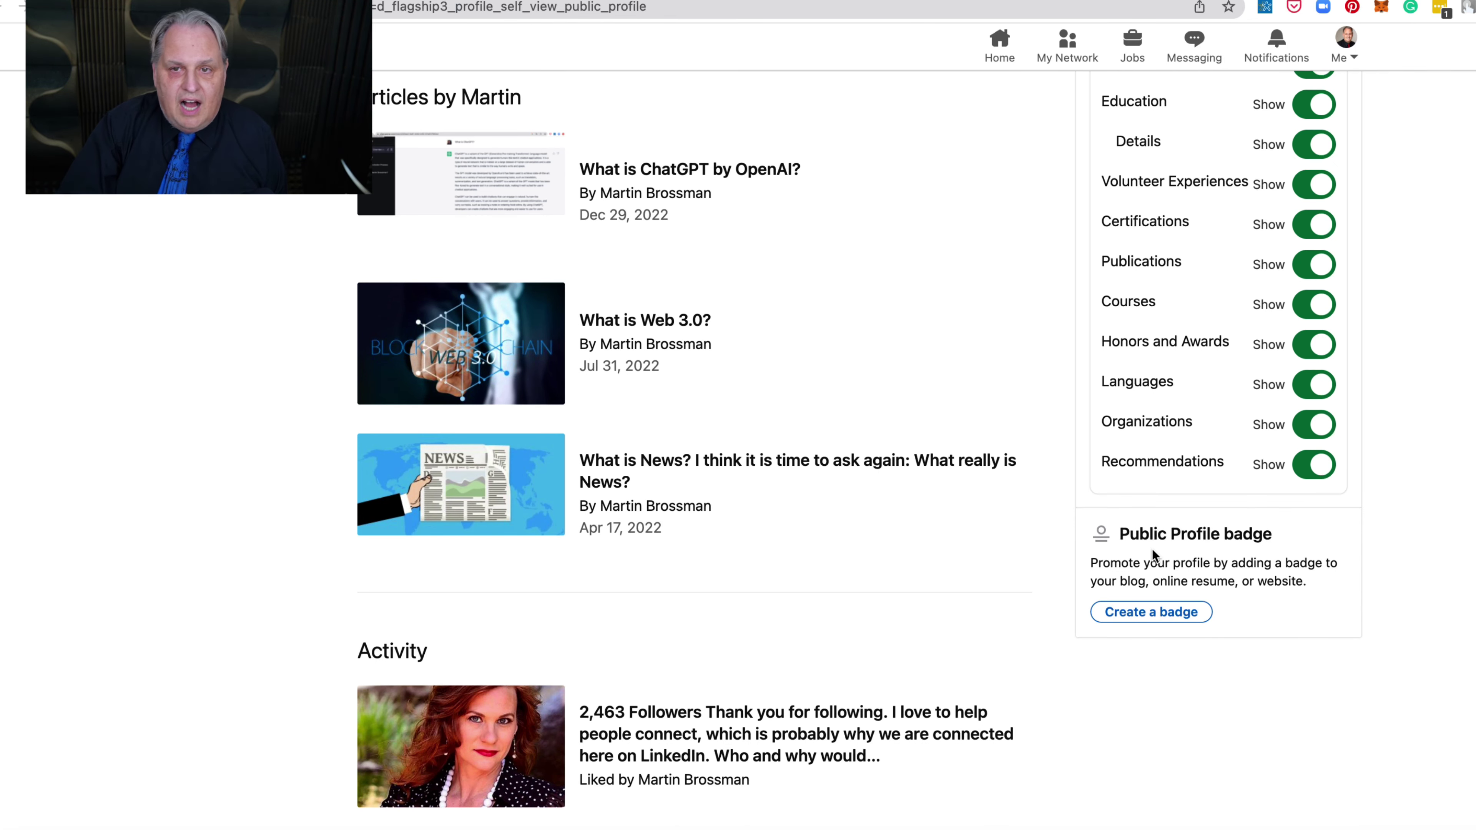
scroll(1196, 336, up, 15)
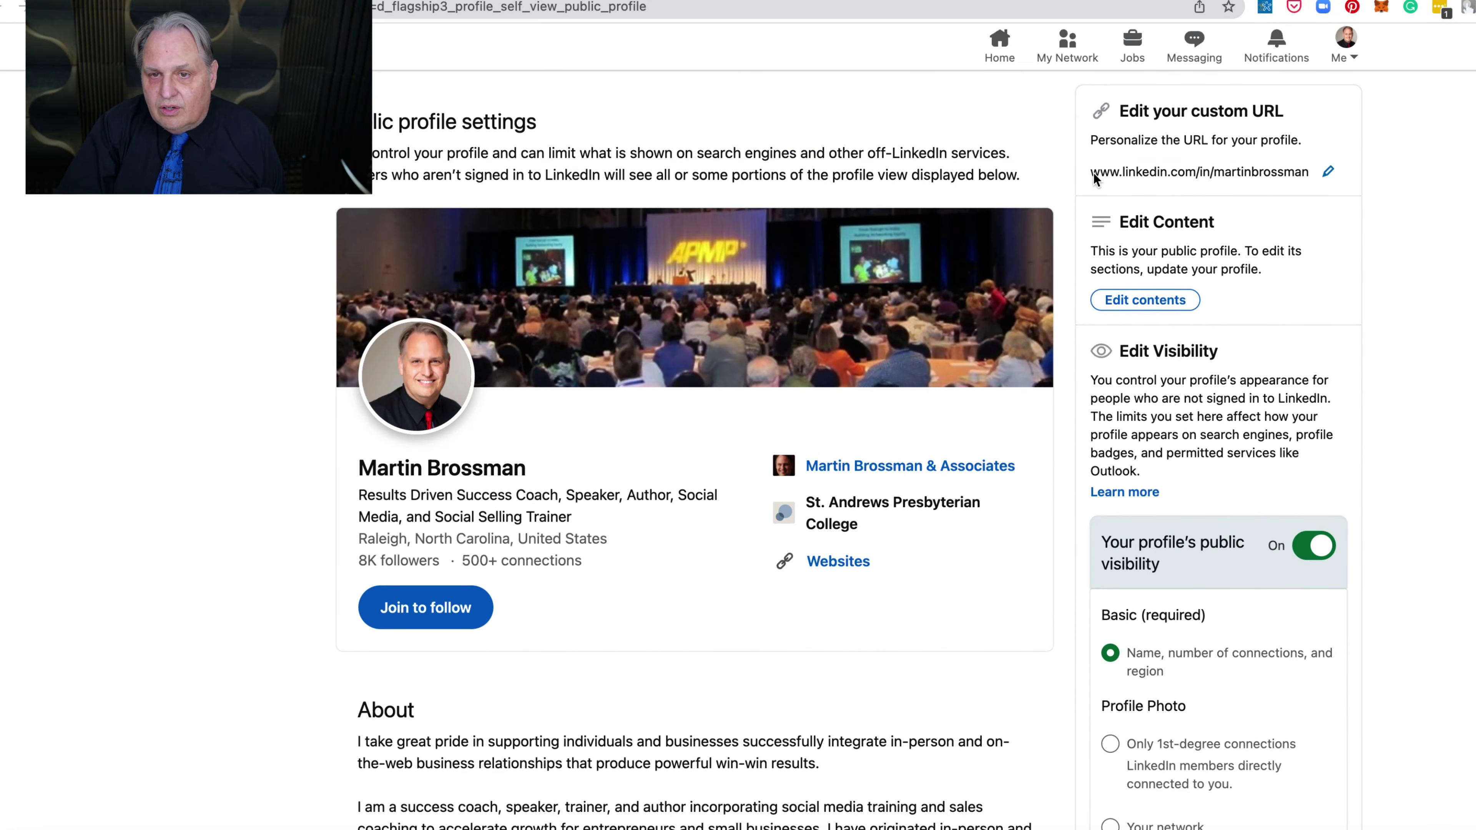
drag(1091, 172, 1312, 174)
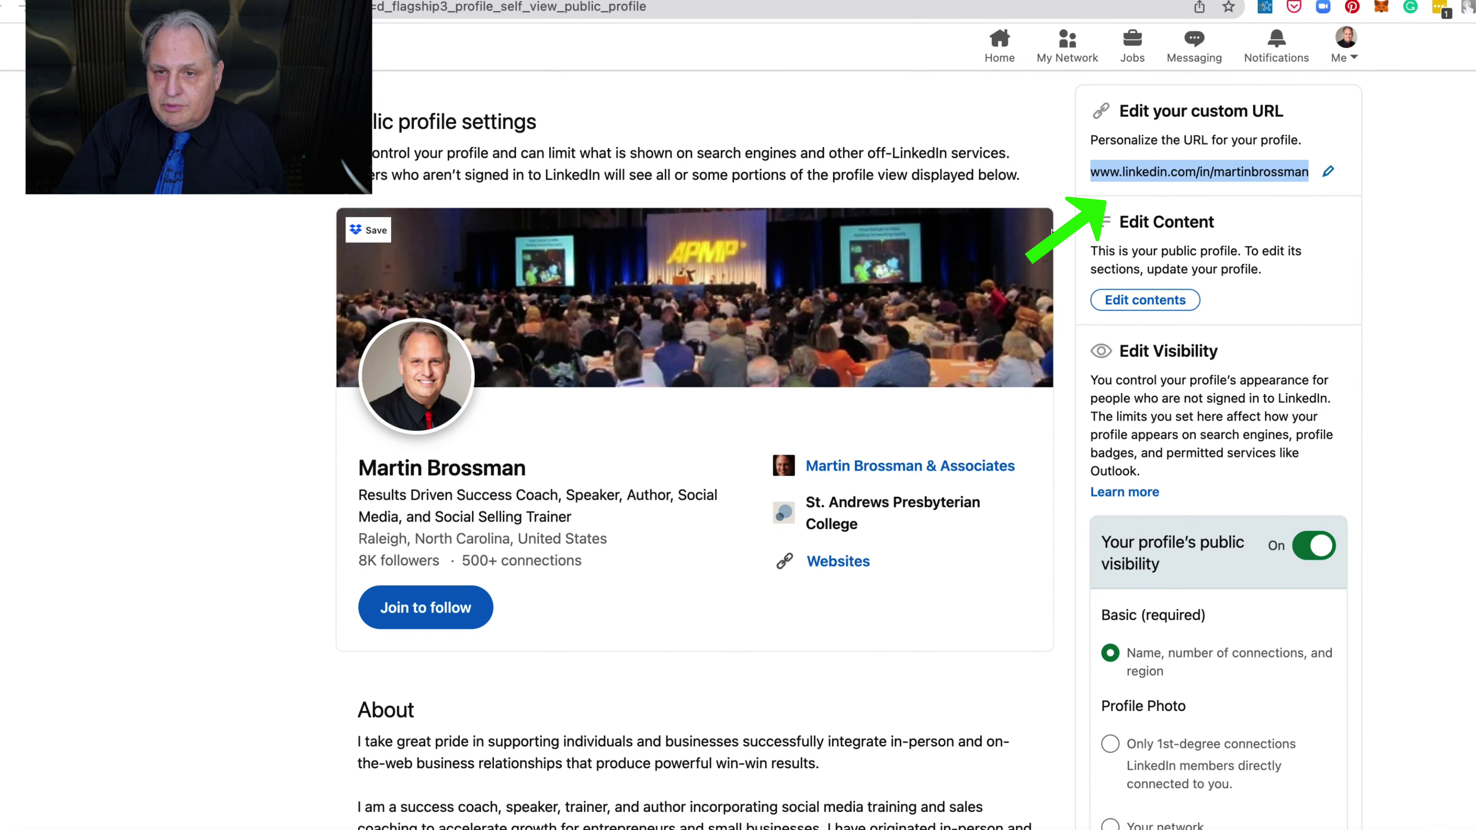
scroll(1010, 352, down, 20)
scroll(1006, 365, up, 1)
Step: Scroll the public profile through experience, education, certifications and publications like 'Linking Into Sales'
scroll(1006, 366, down, 10)
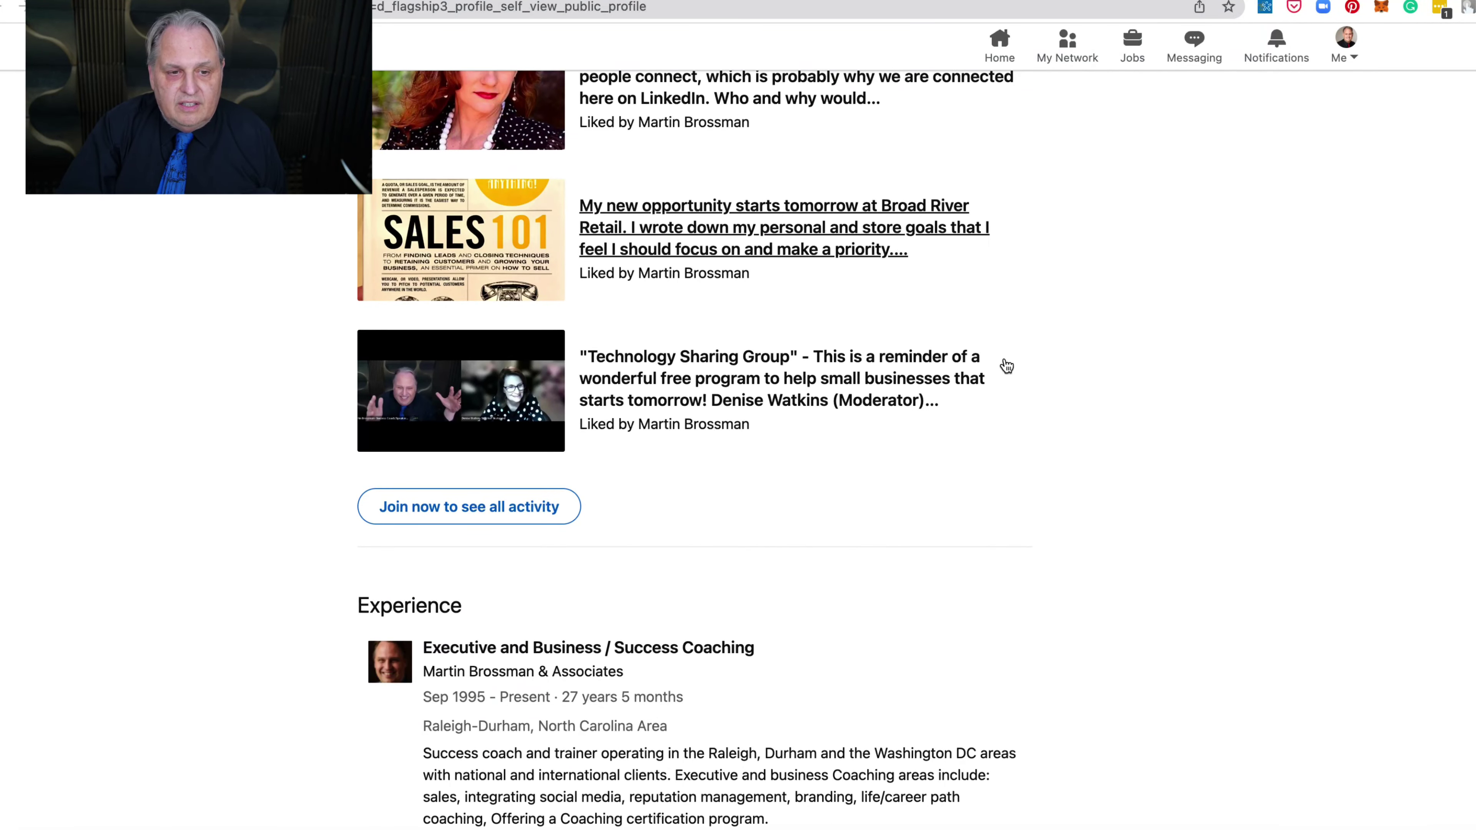
scroll(1006, 366, down, 10)
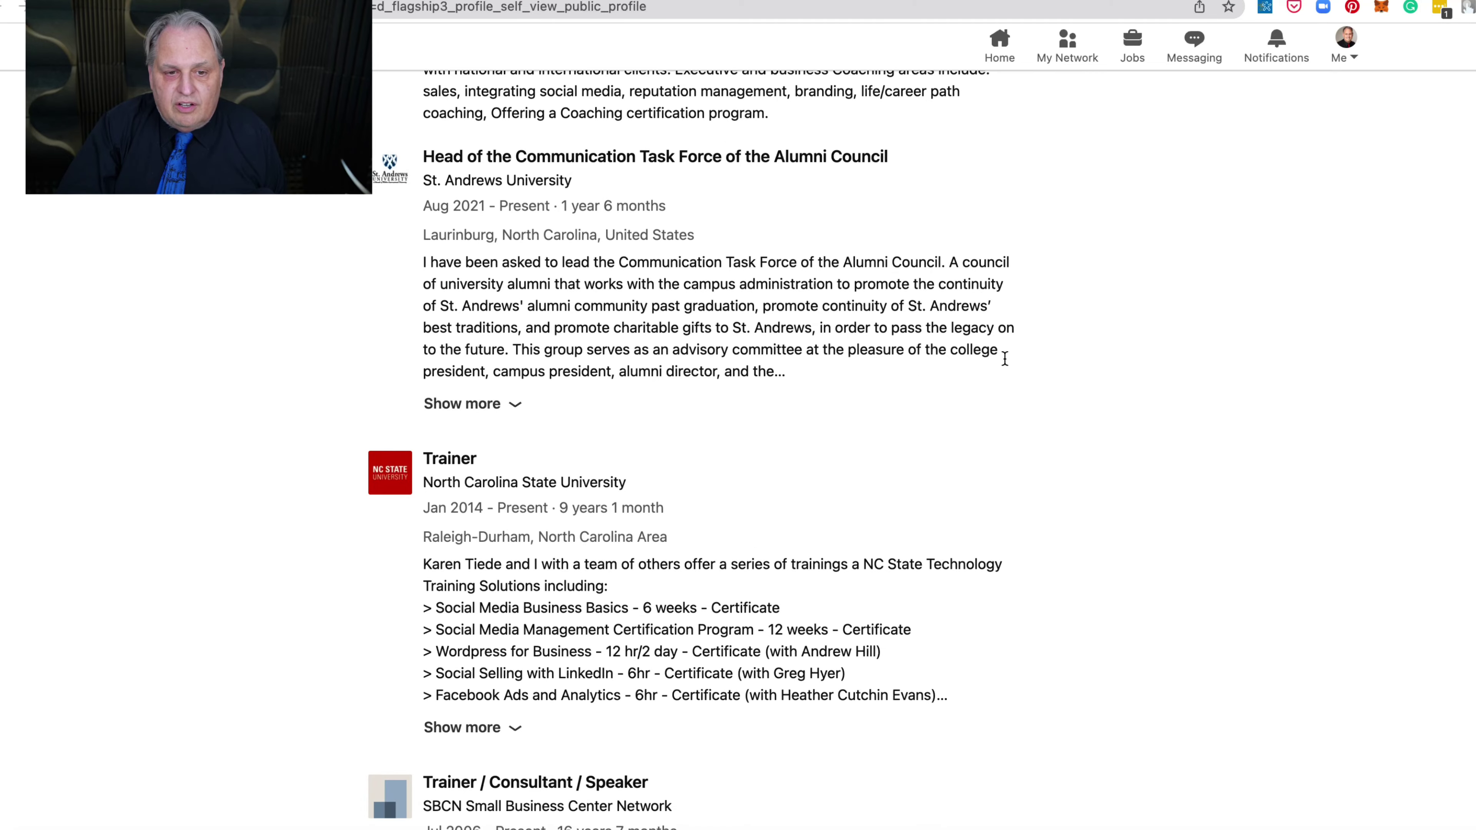
scroll(1004, 358, down, 15)
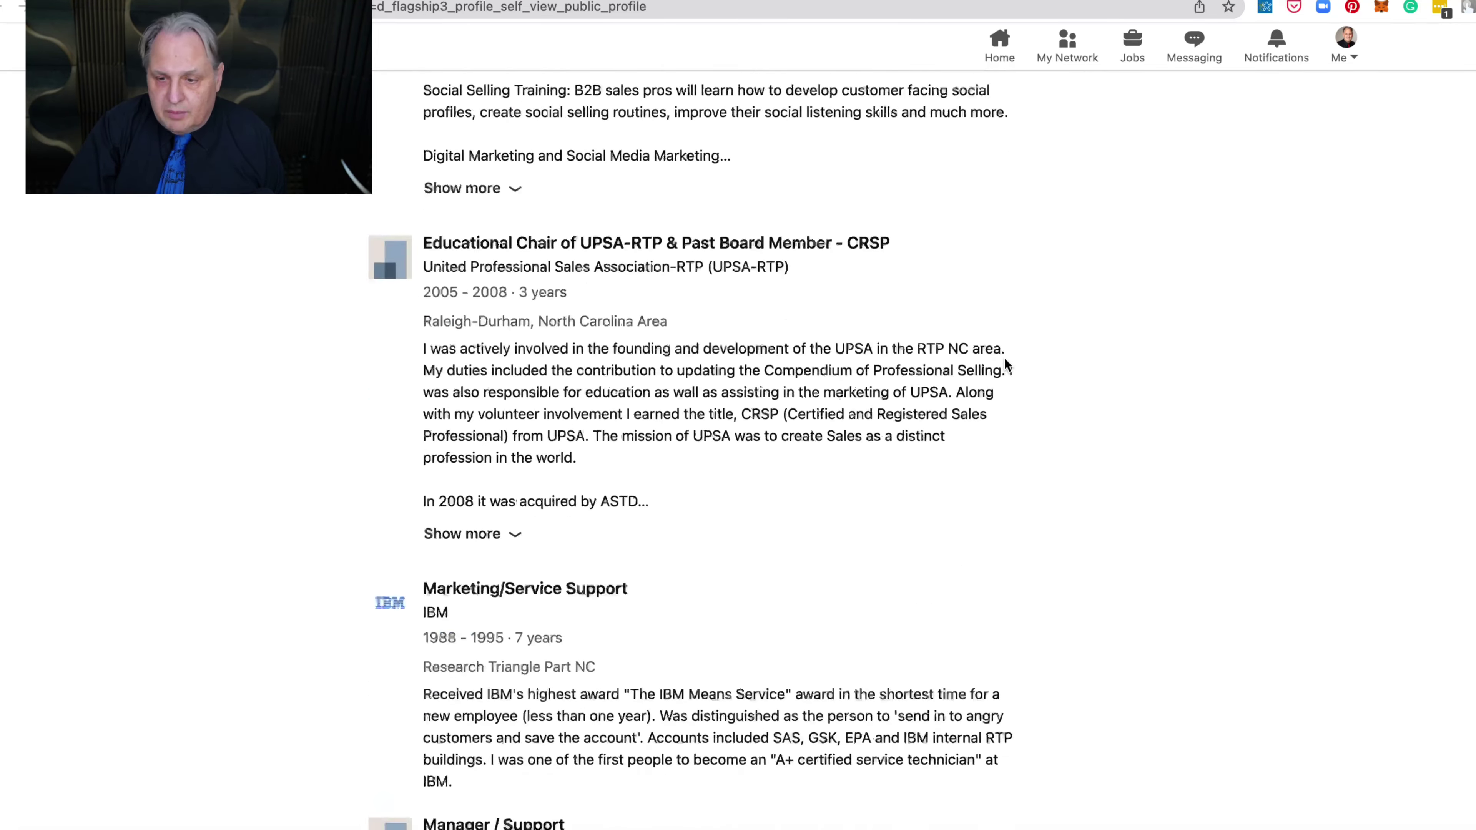
scroll(1006, 366, down, 15)
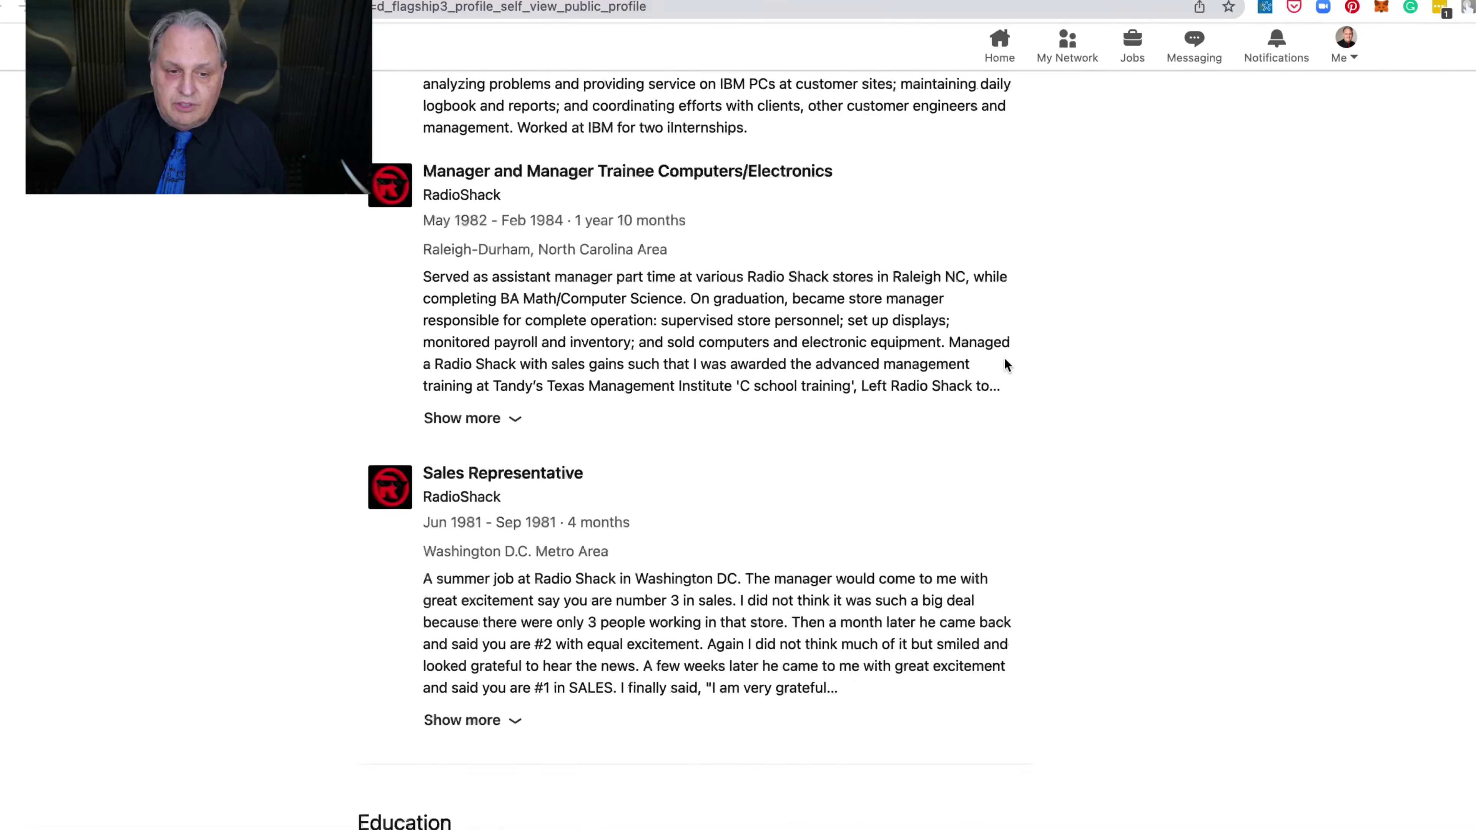
scroll(1006, 366, down, 15)
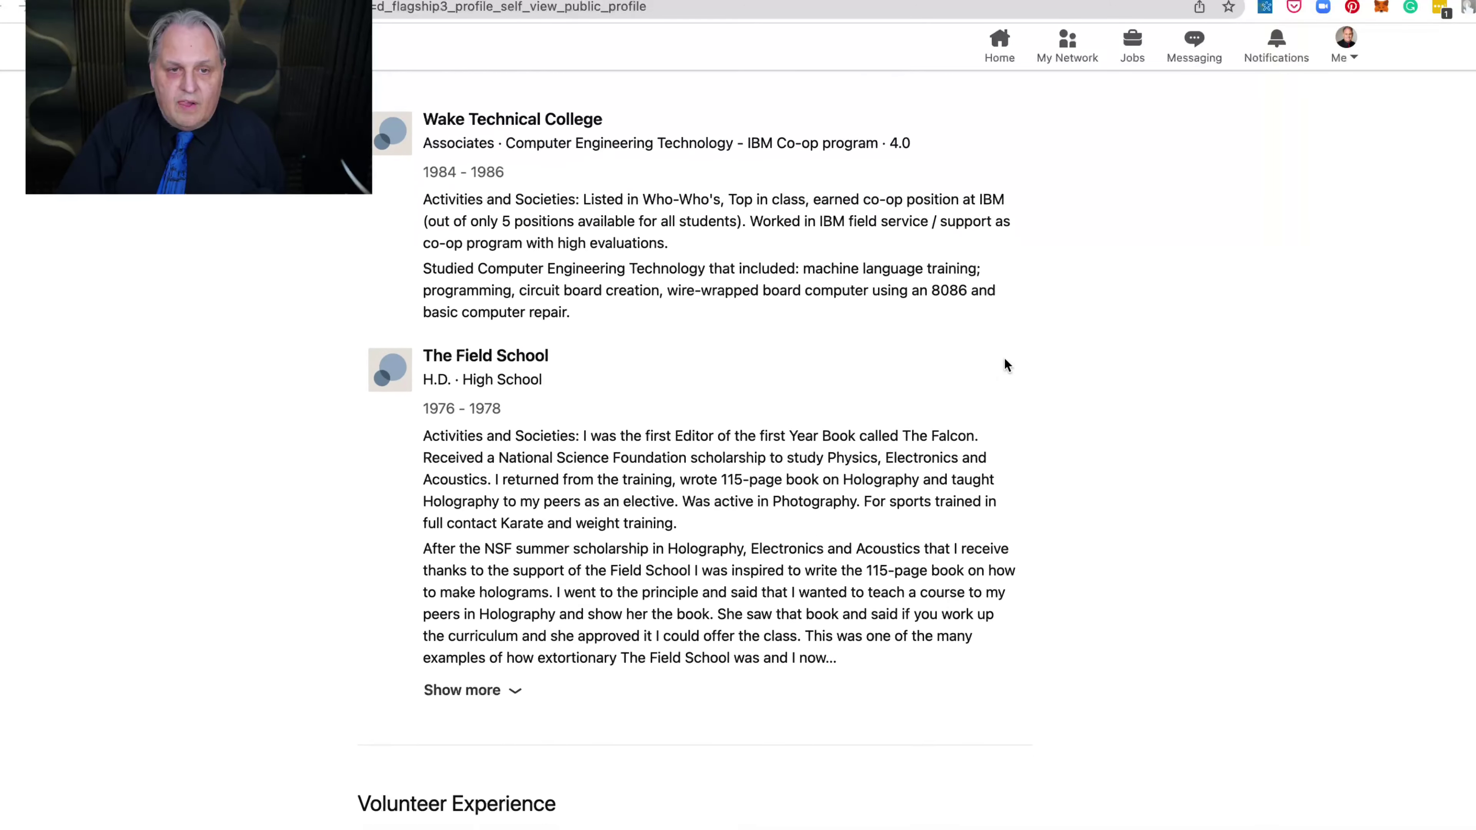
scroll(1008, 366, down, 15)
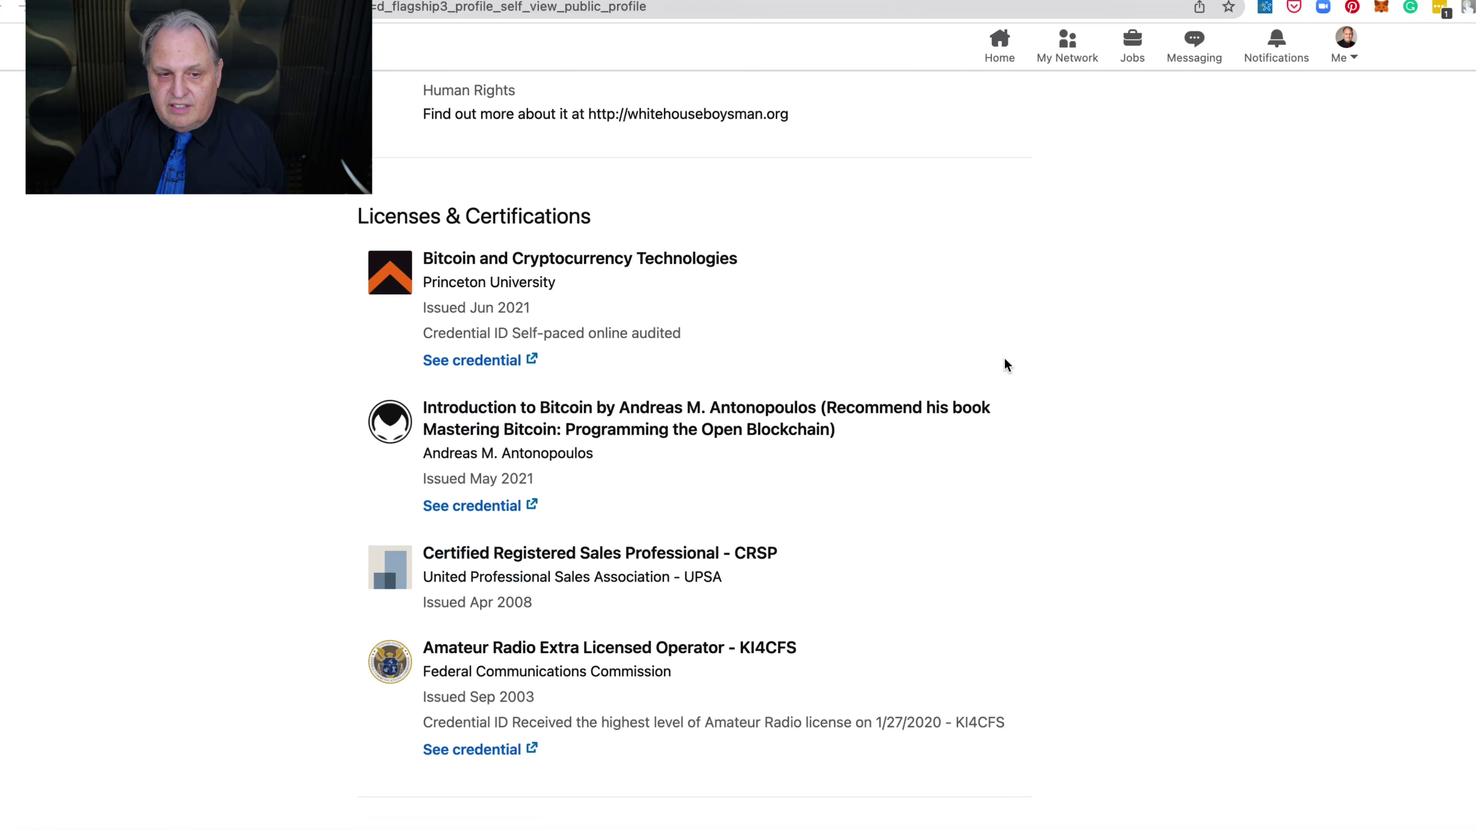
scroll(1008, 365, down, 15)
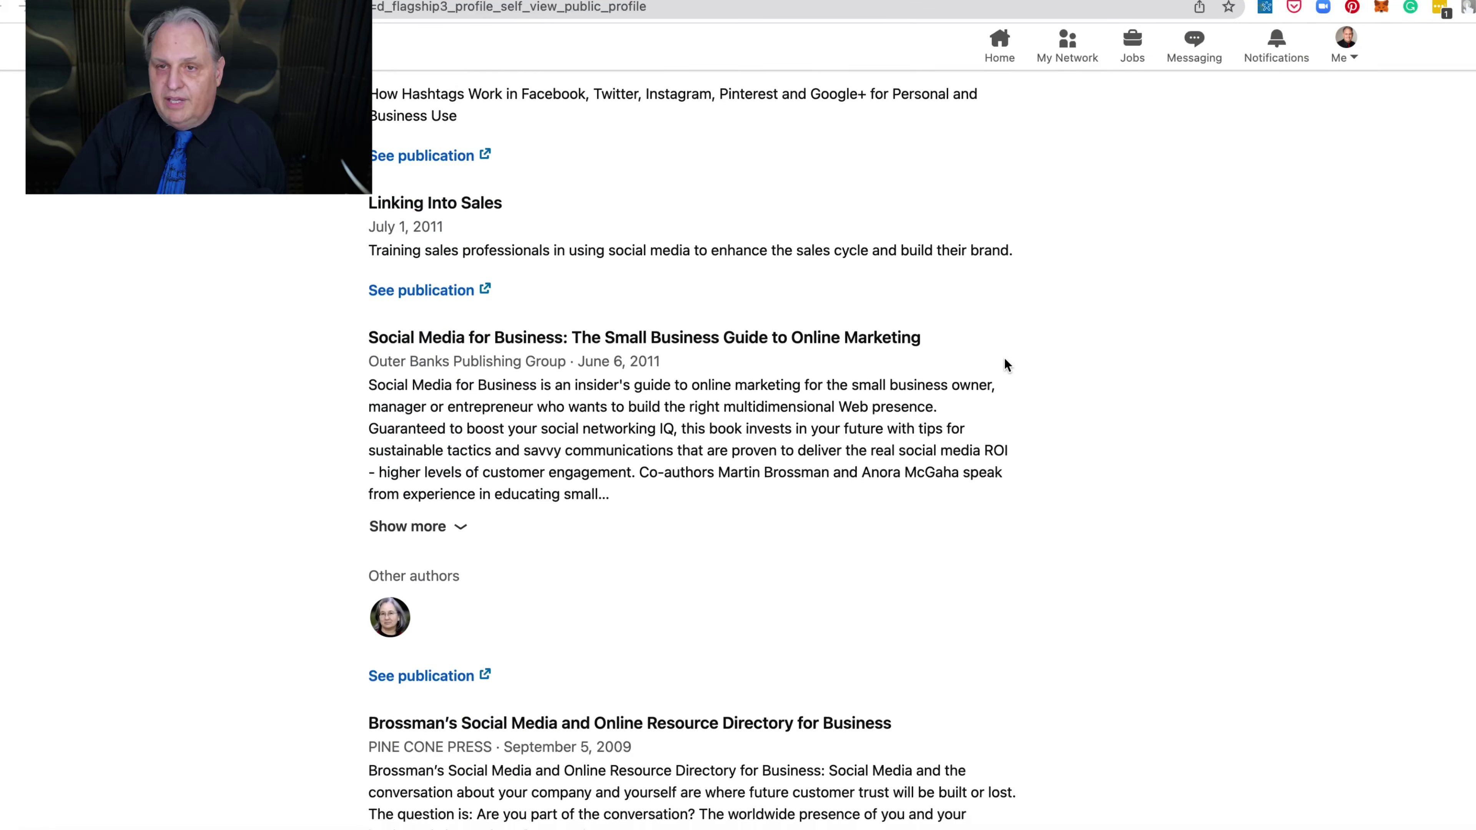
scroll(1005, 359, up, 15)
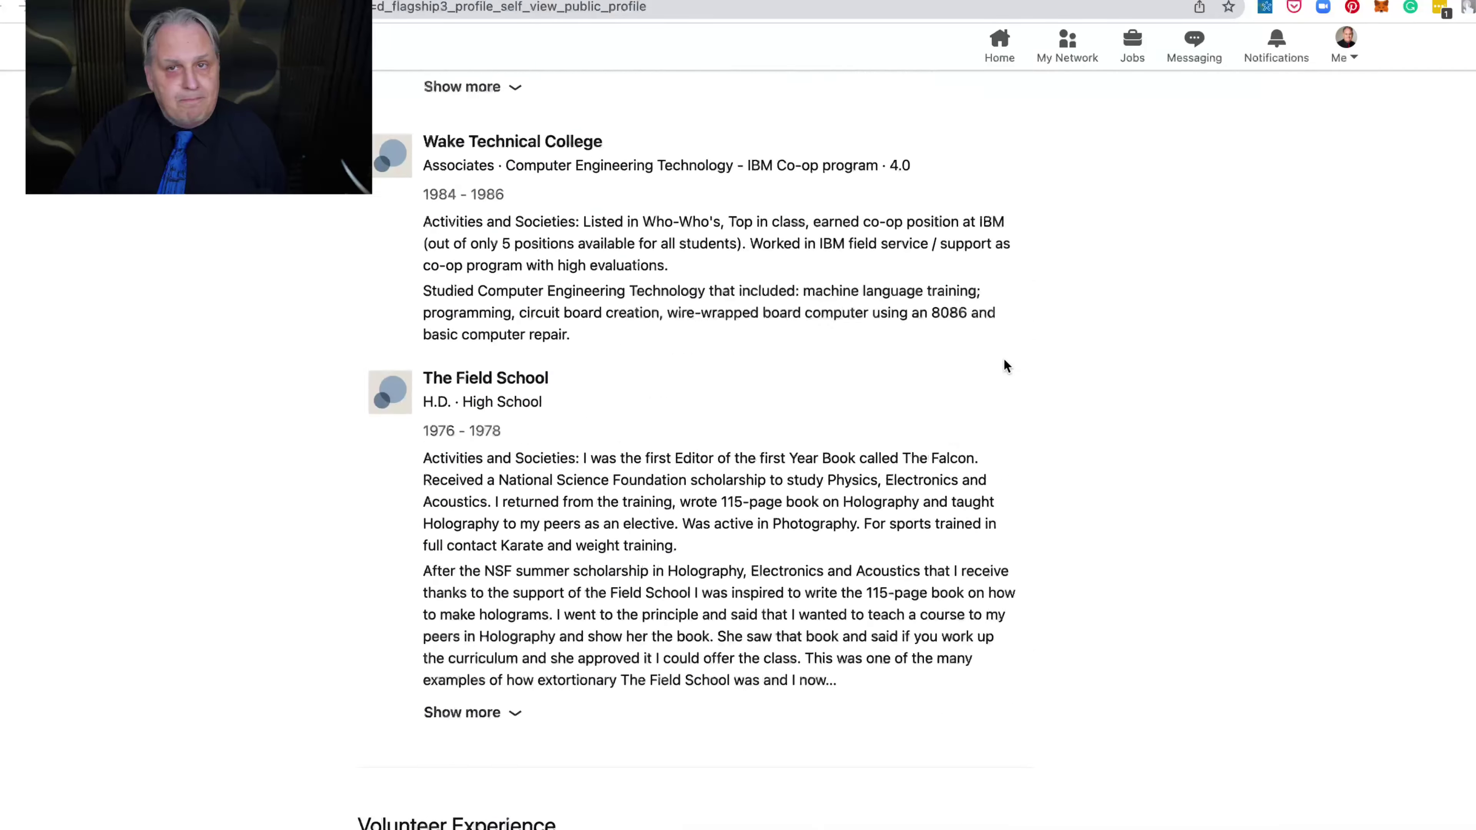
scroll(1004, 359, up, 10)
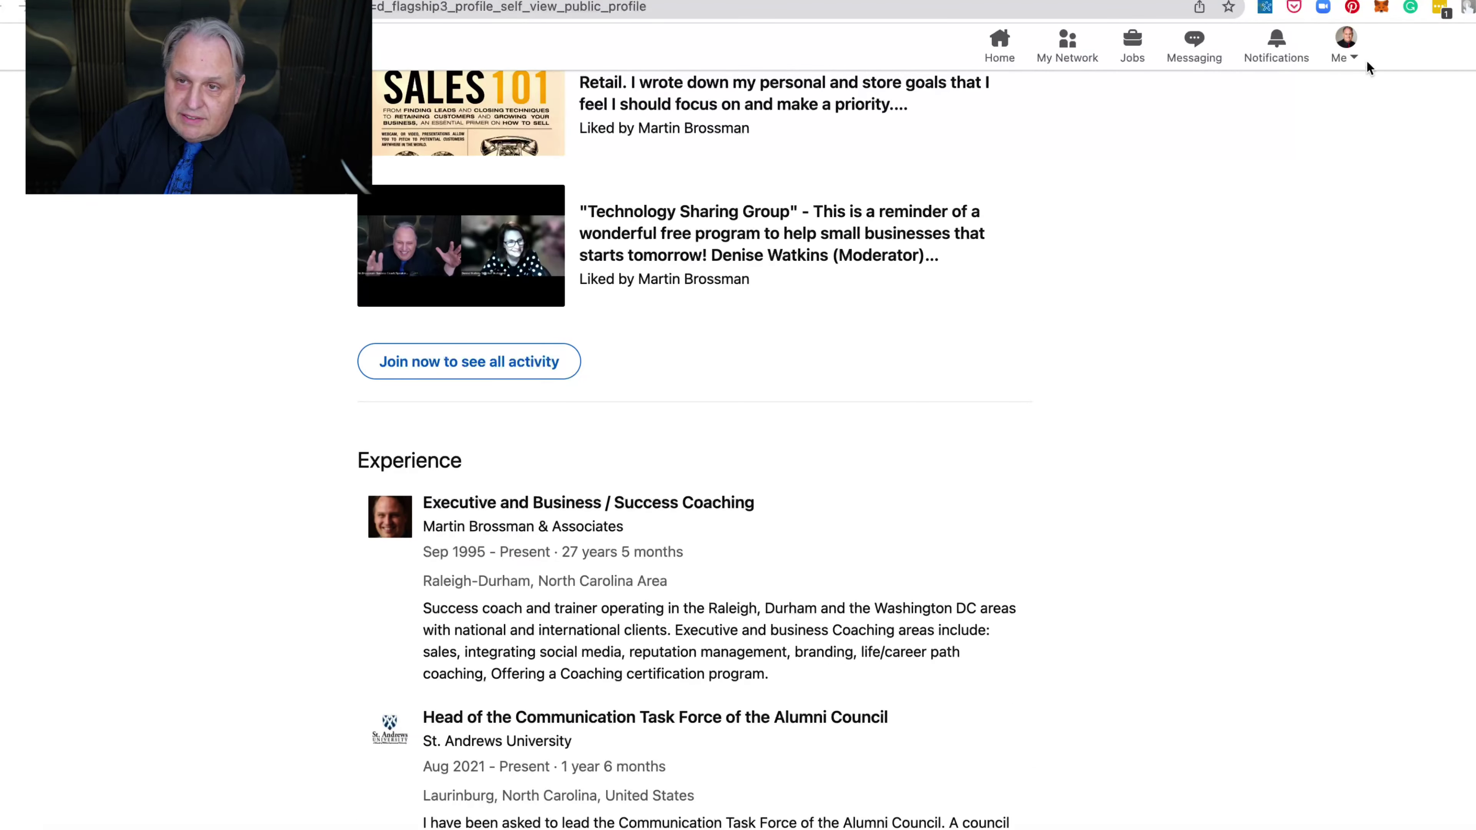
Step: Open Settings & Privacy from the Me menu and scroll through the account preferences
click(1345, 52)
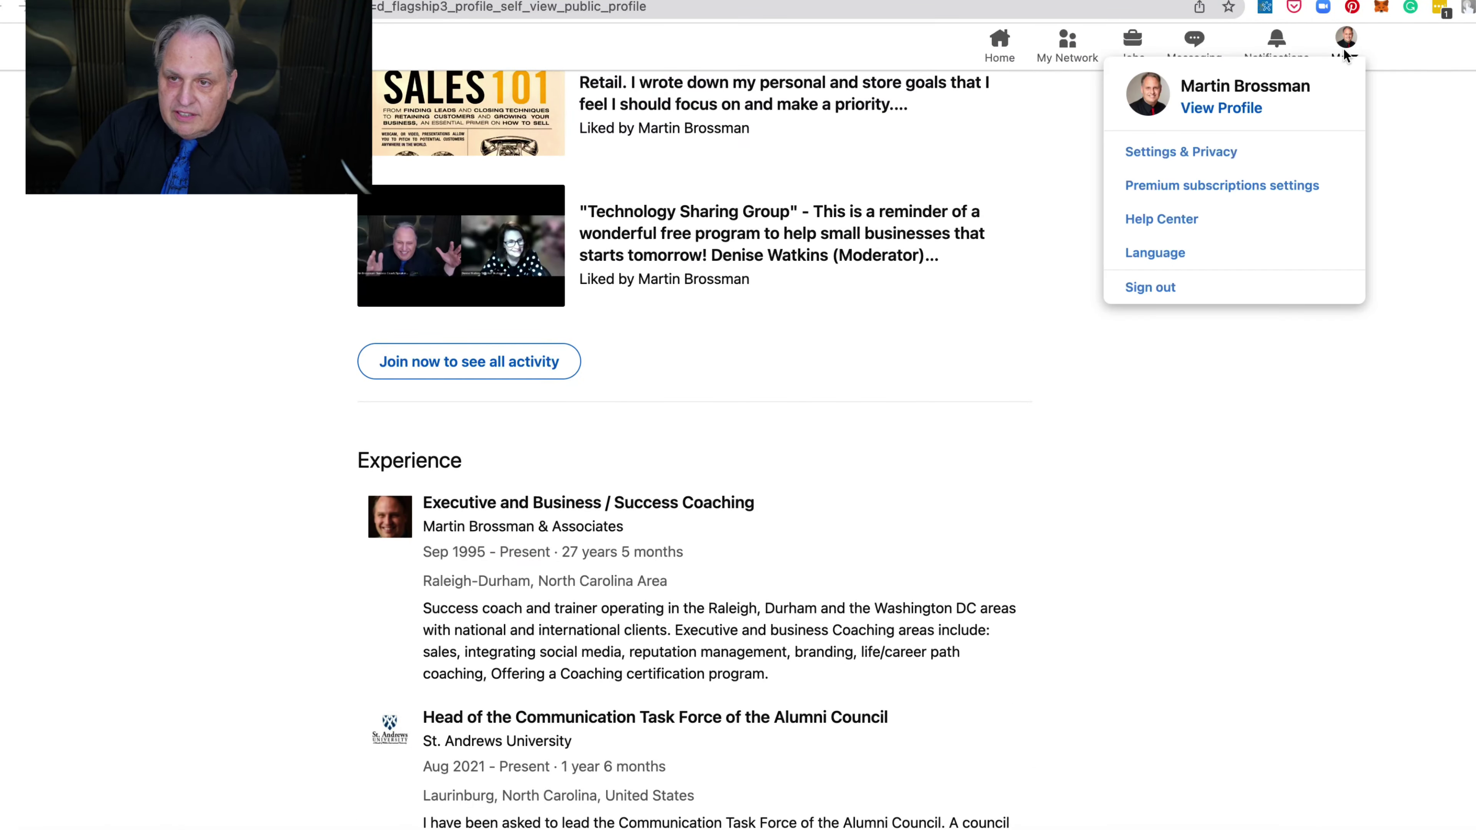
click(1213, 152)
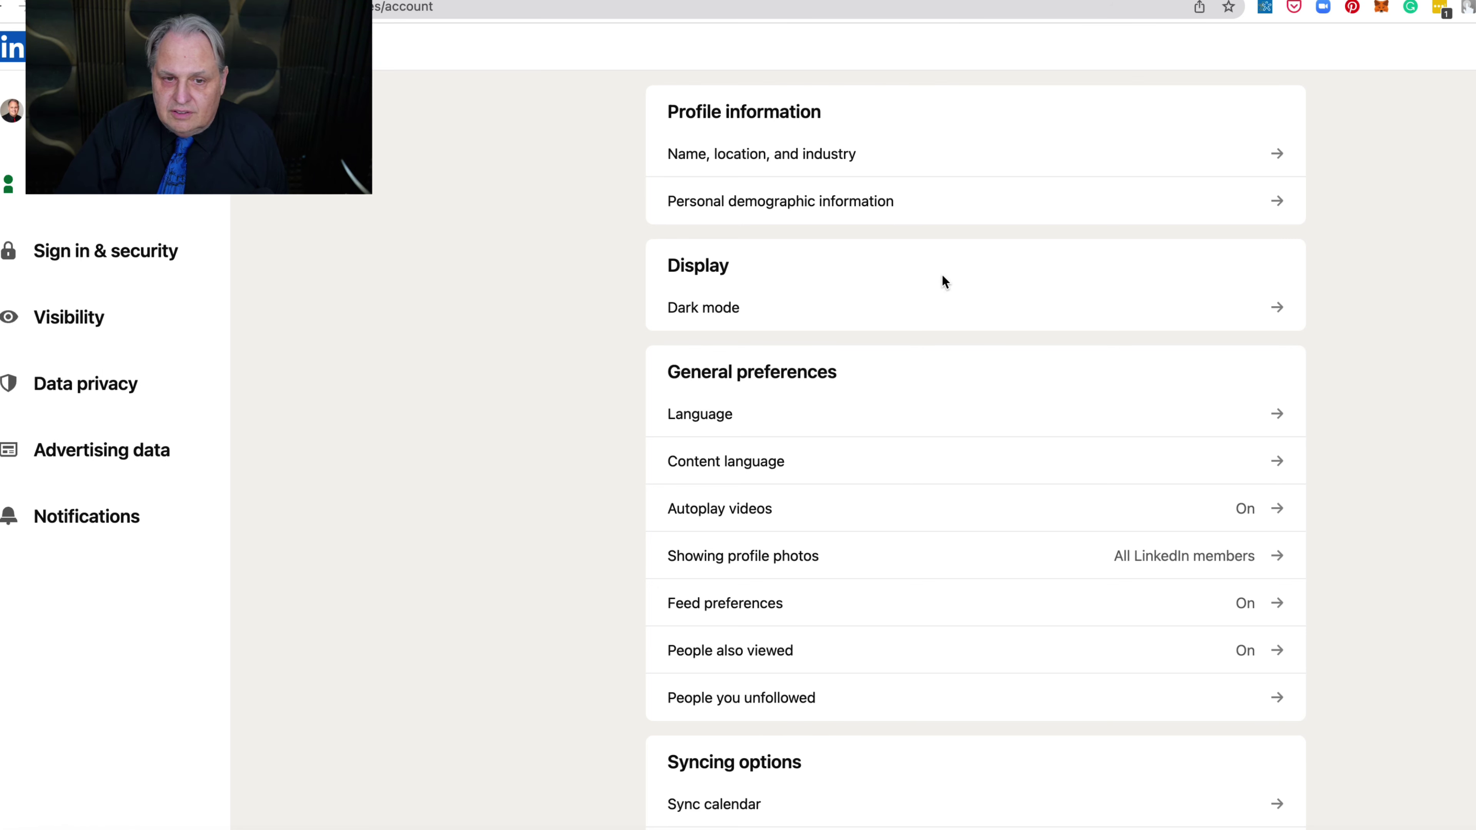
scroll(942, 281, down, 3)
scroll(940, 281, down, 5)
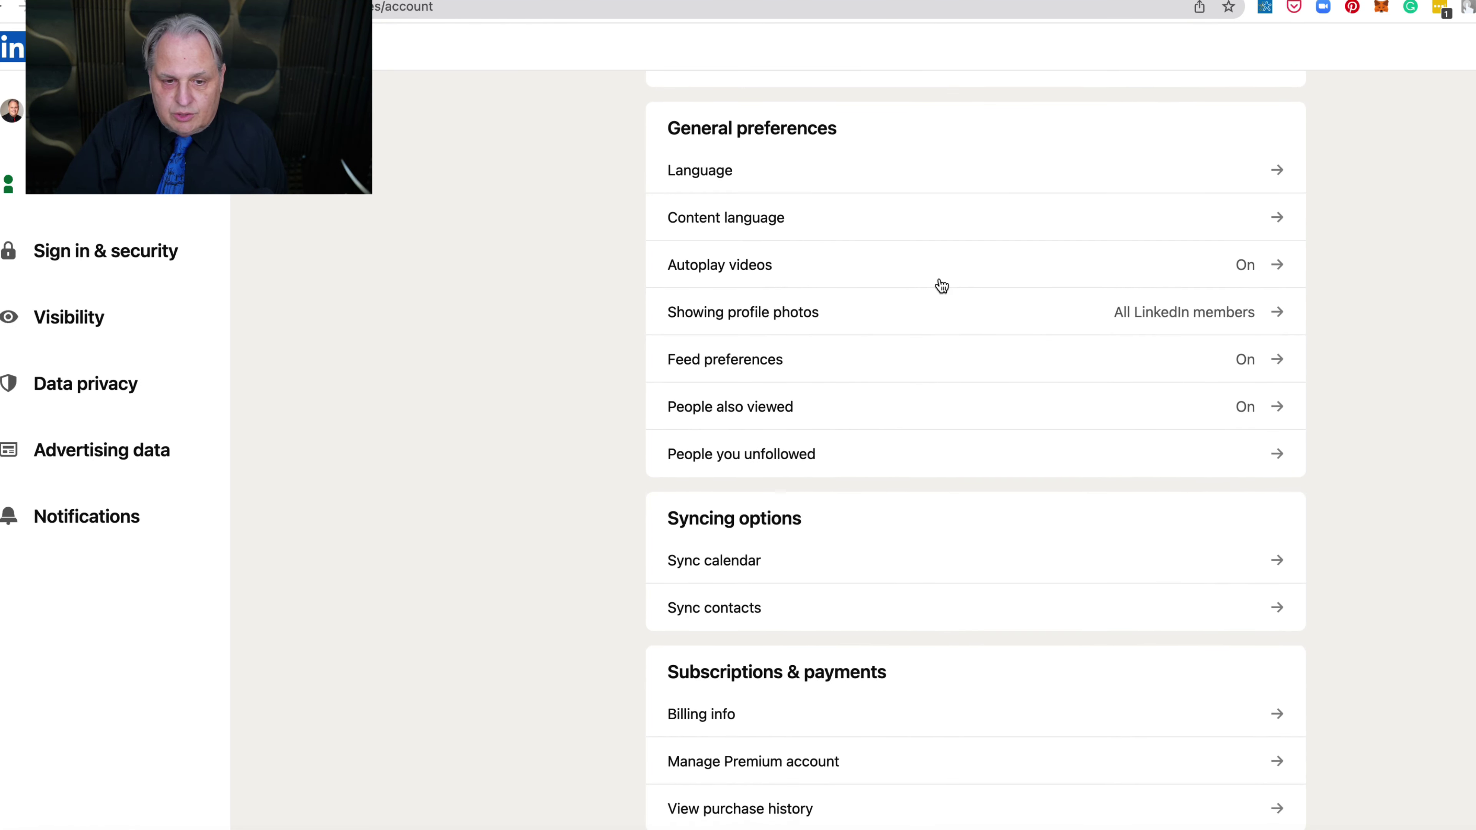
scroll(940, 283, down, 8)
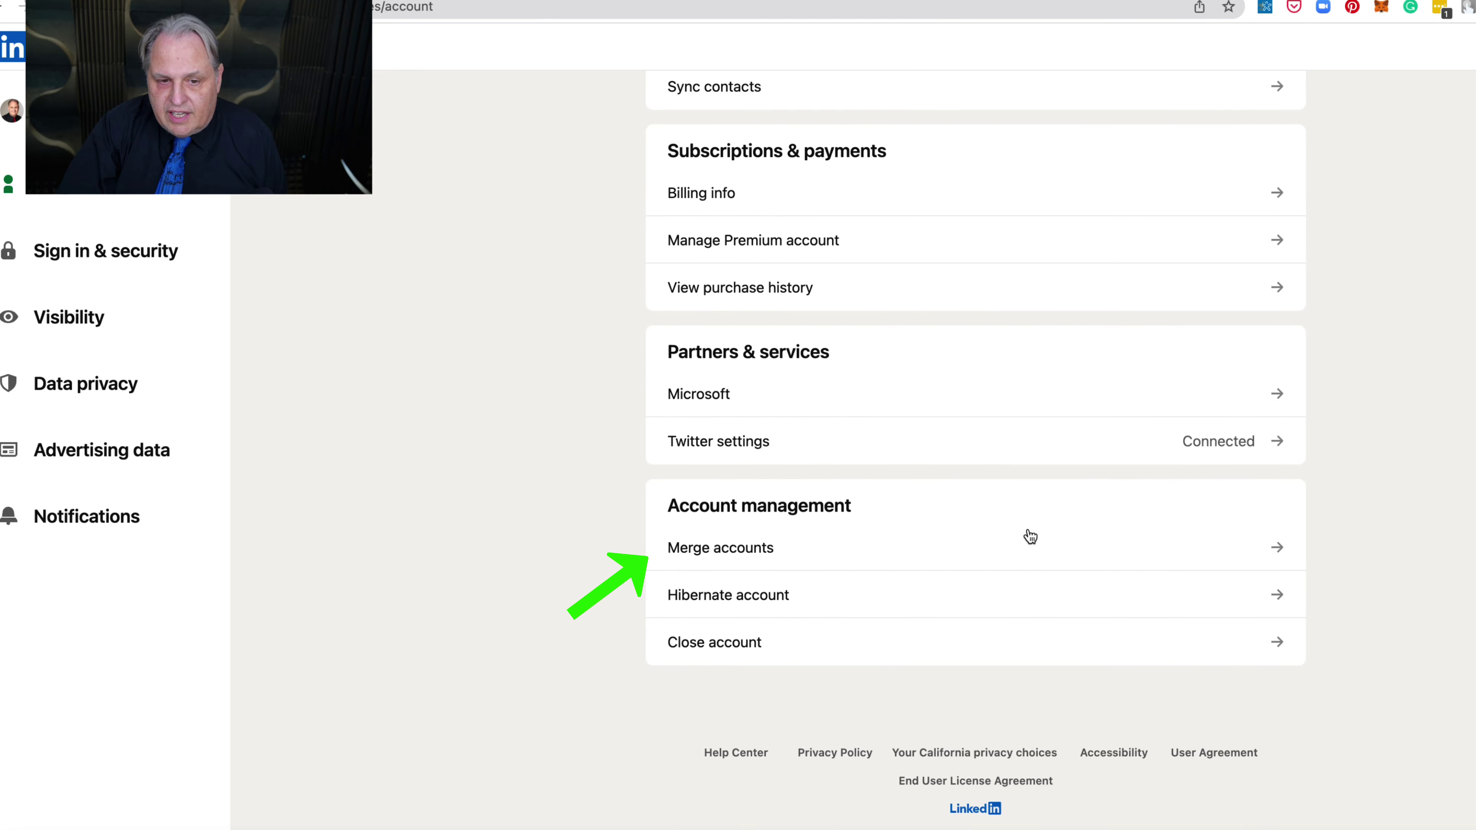
Step: In Sign in & security, view the two-step verification setup, then go back leaving it Off
click(57, 263)
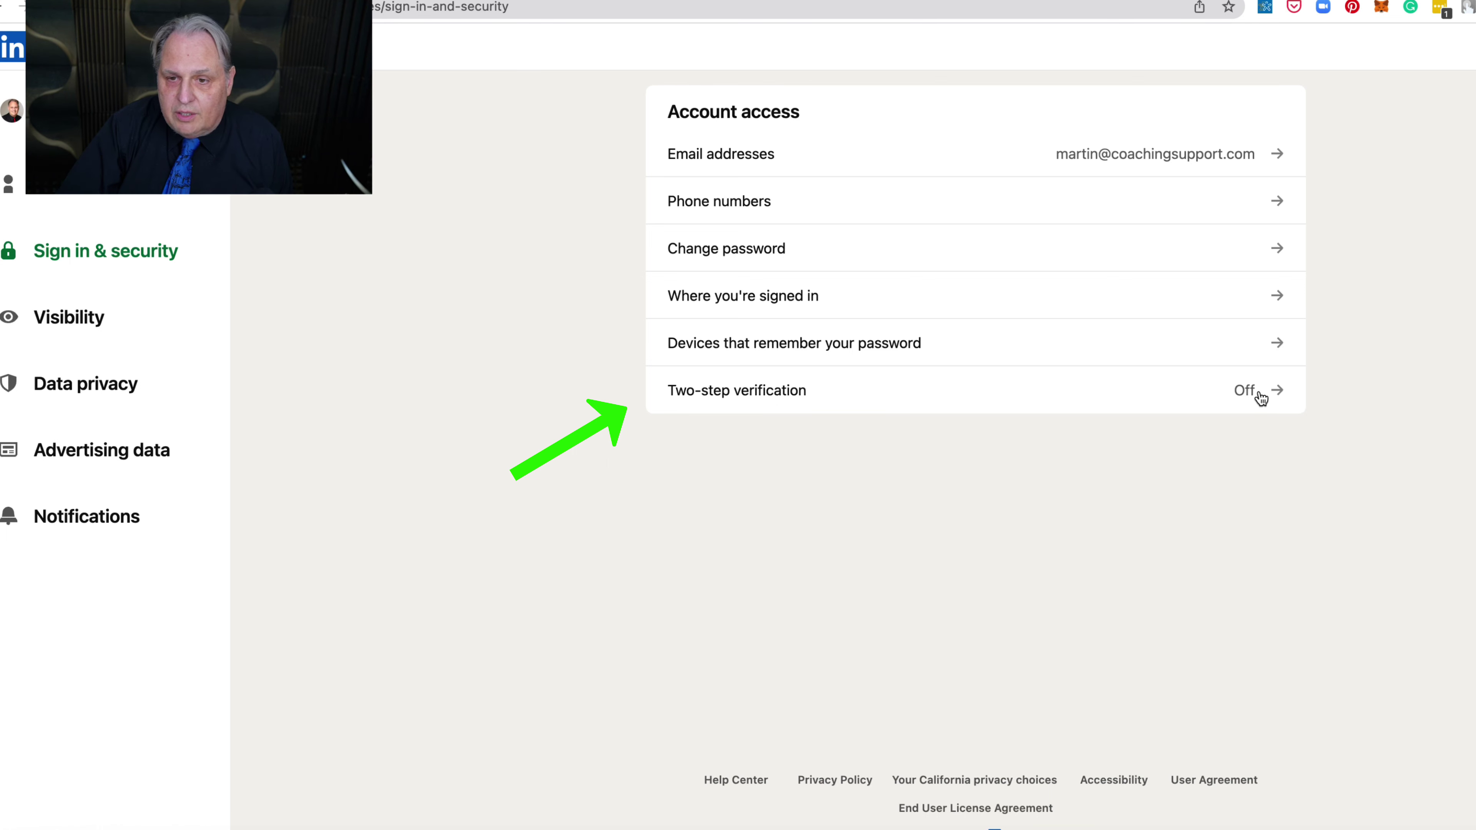
click(1281, 397)
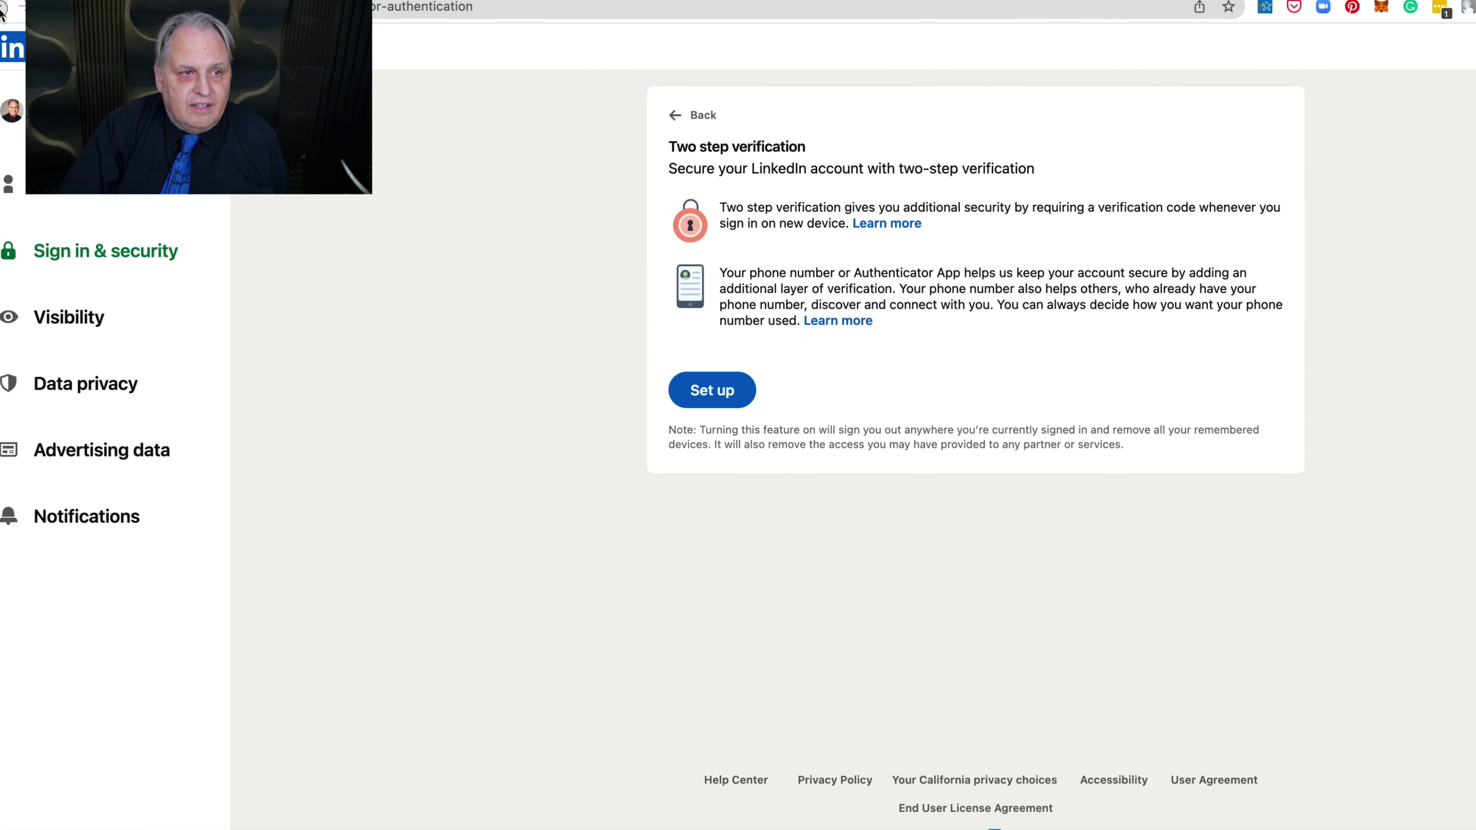
click(3, 10)
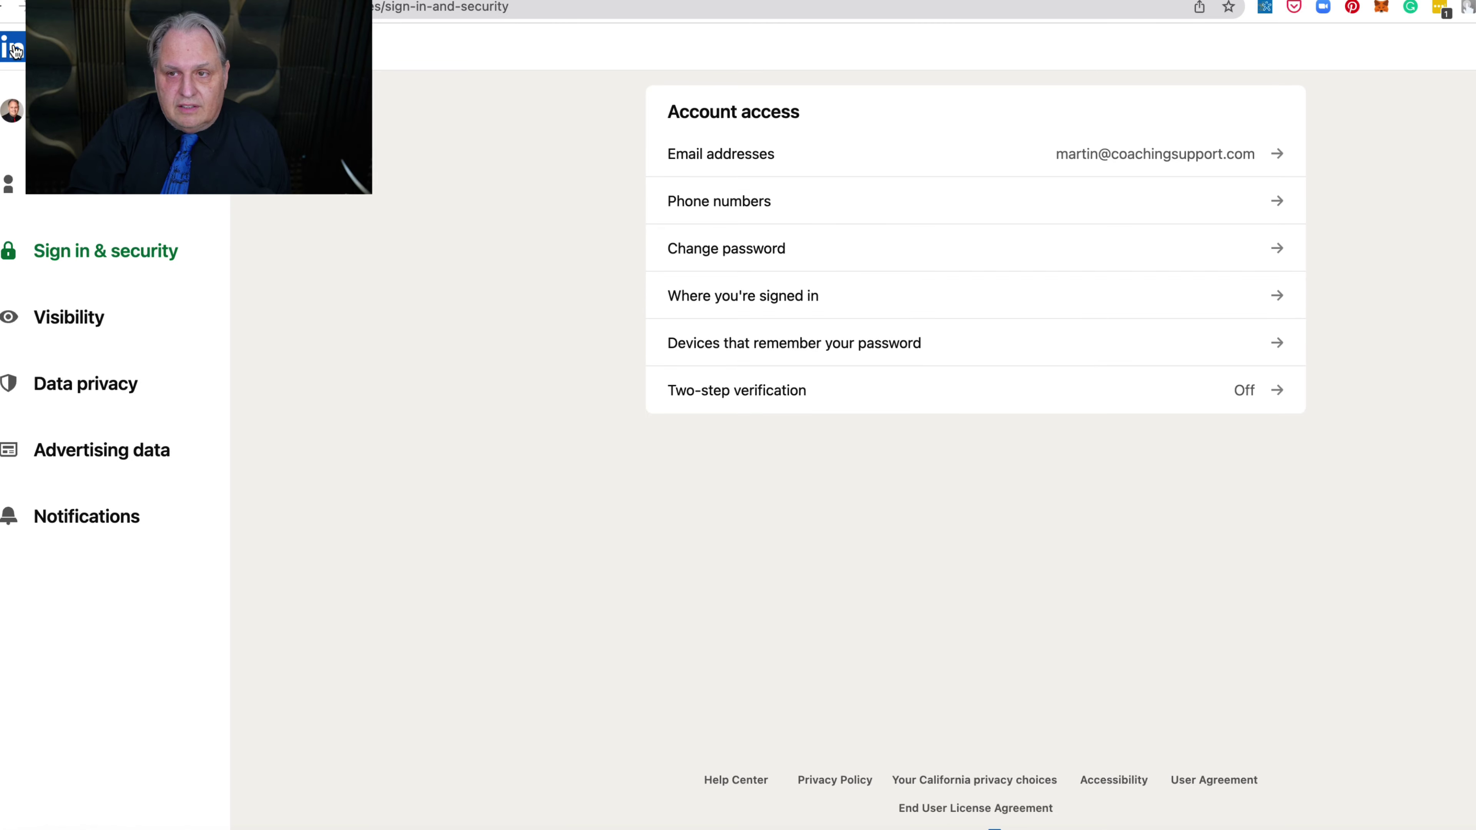
Step: Return to the home feed and like the Economist post 'How the young spend their money'
click(16, 51)
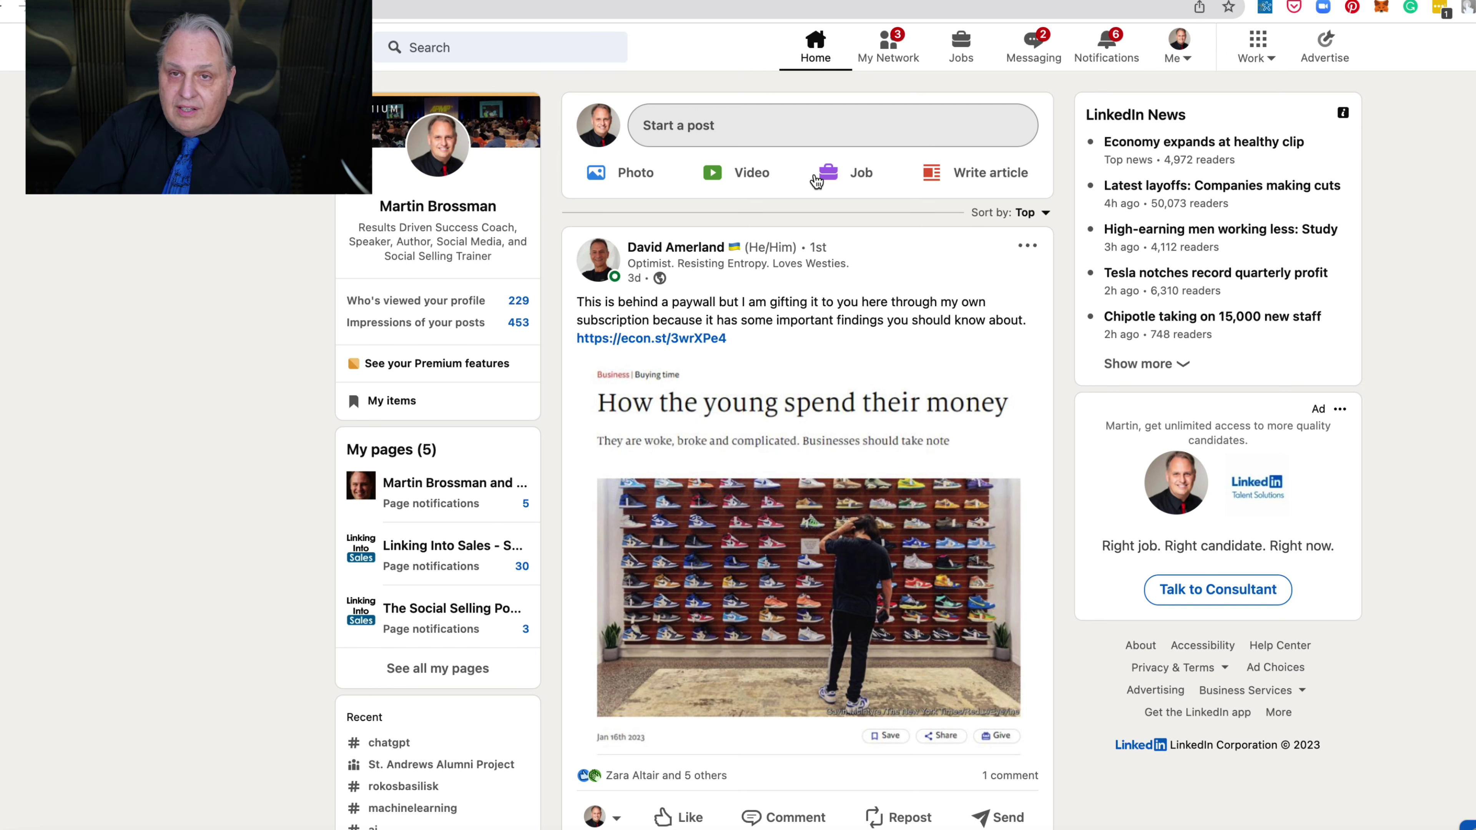
scroll(762, 412, down, 3)
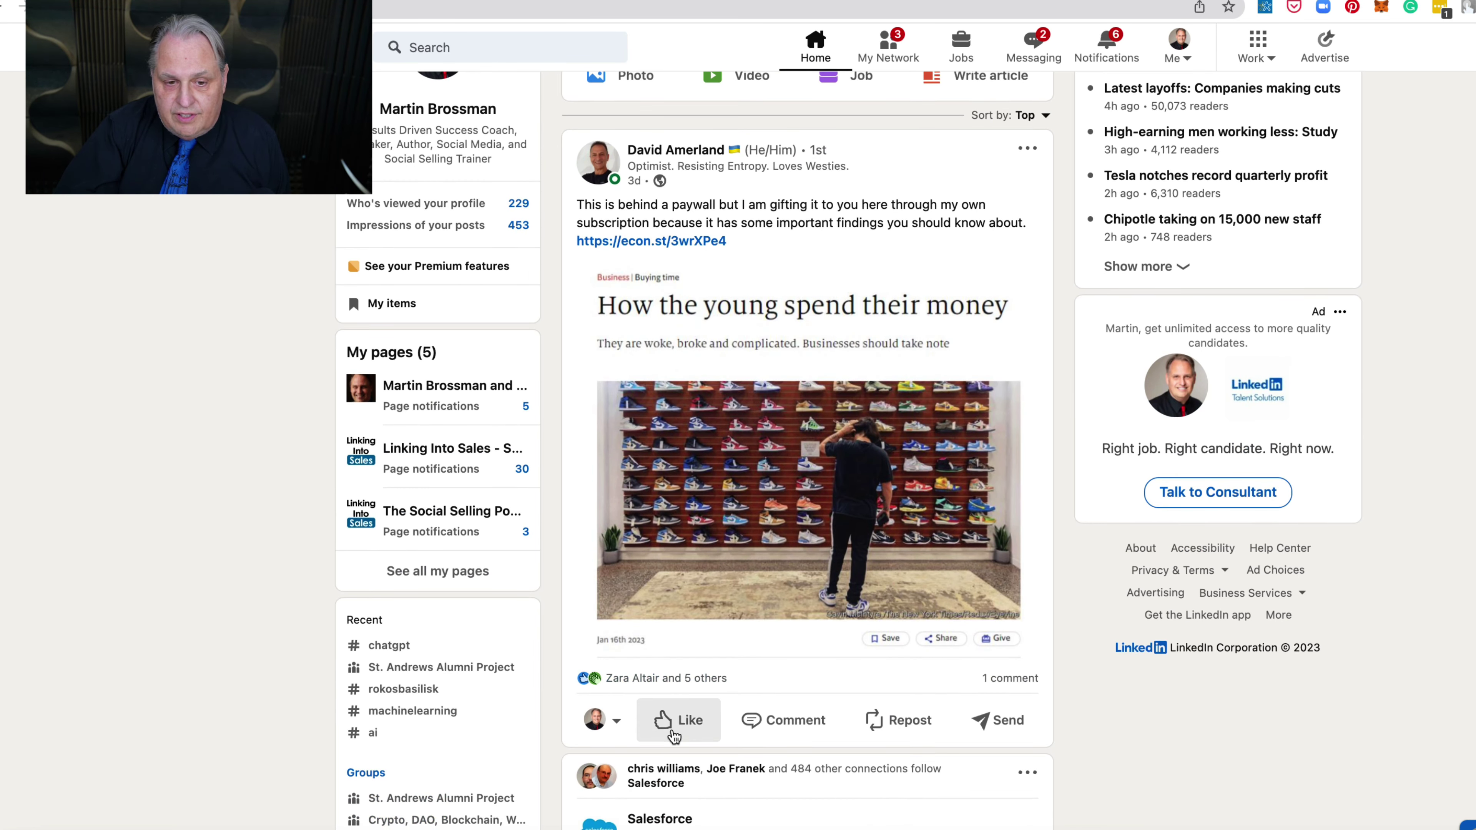
mouse_move(669, 726)
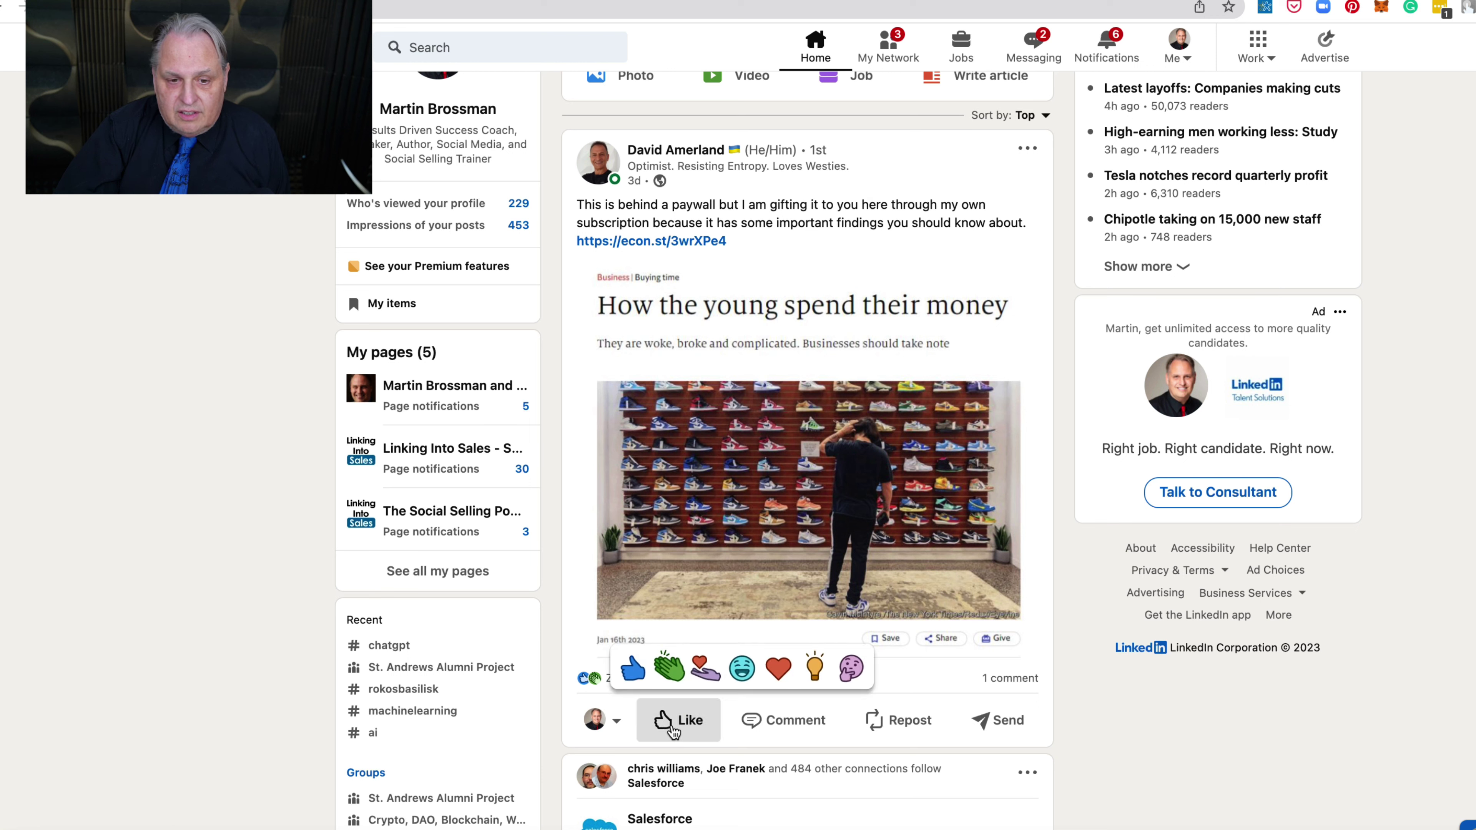
click(672, 727)
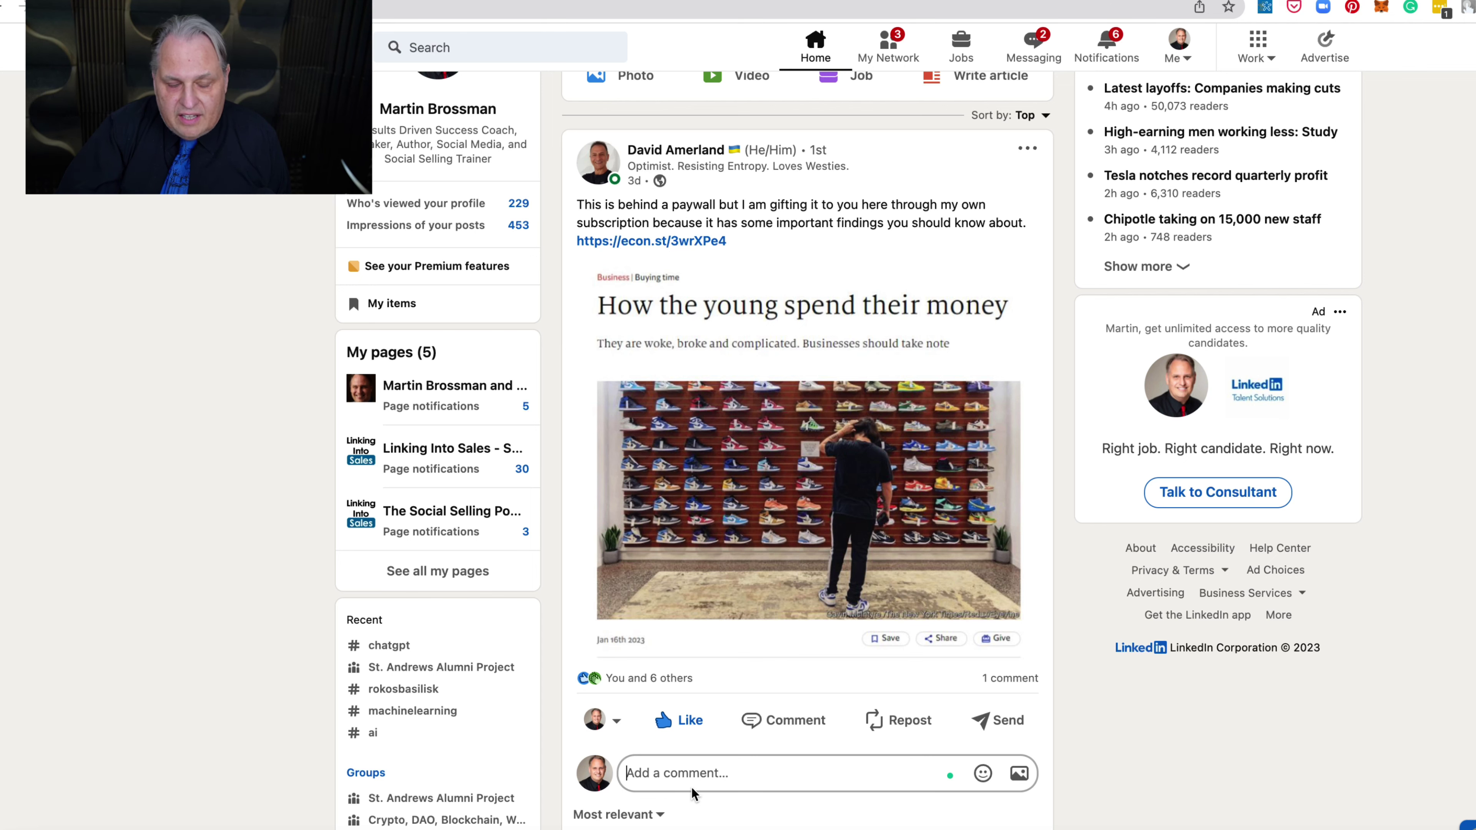
scroll(692, 791, up, 2)
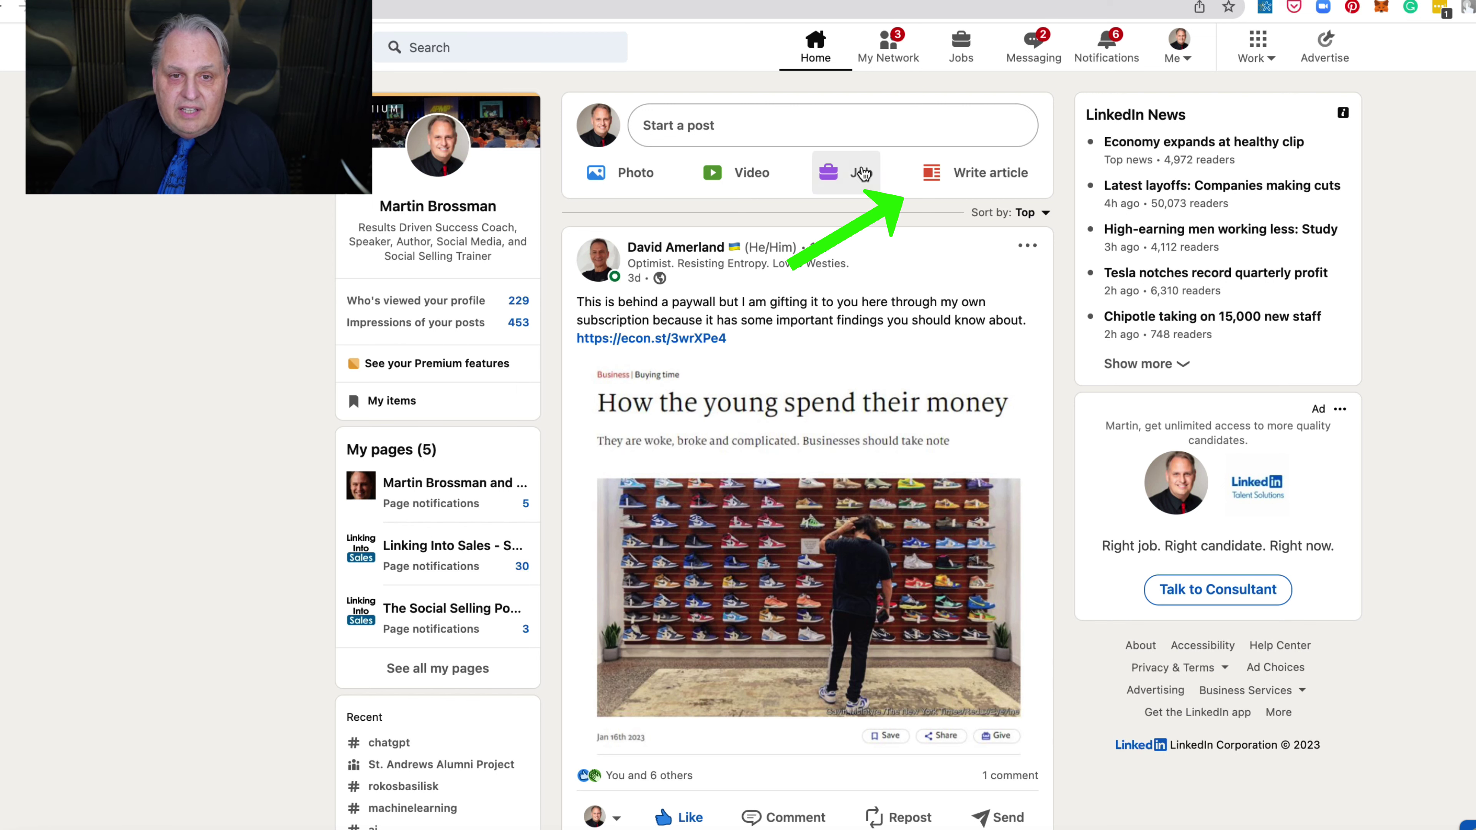
Step: Start a new article with Write article under Start a post
click(978, 182)
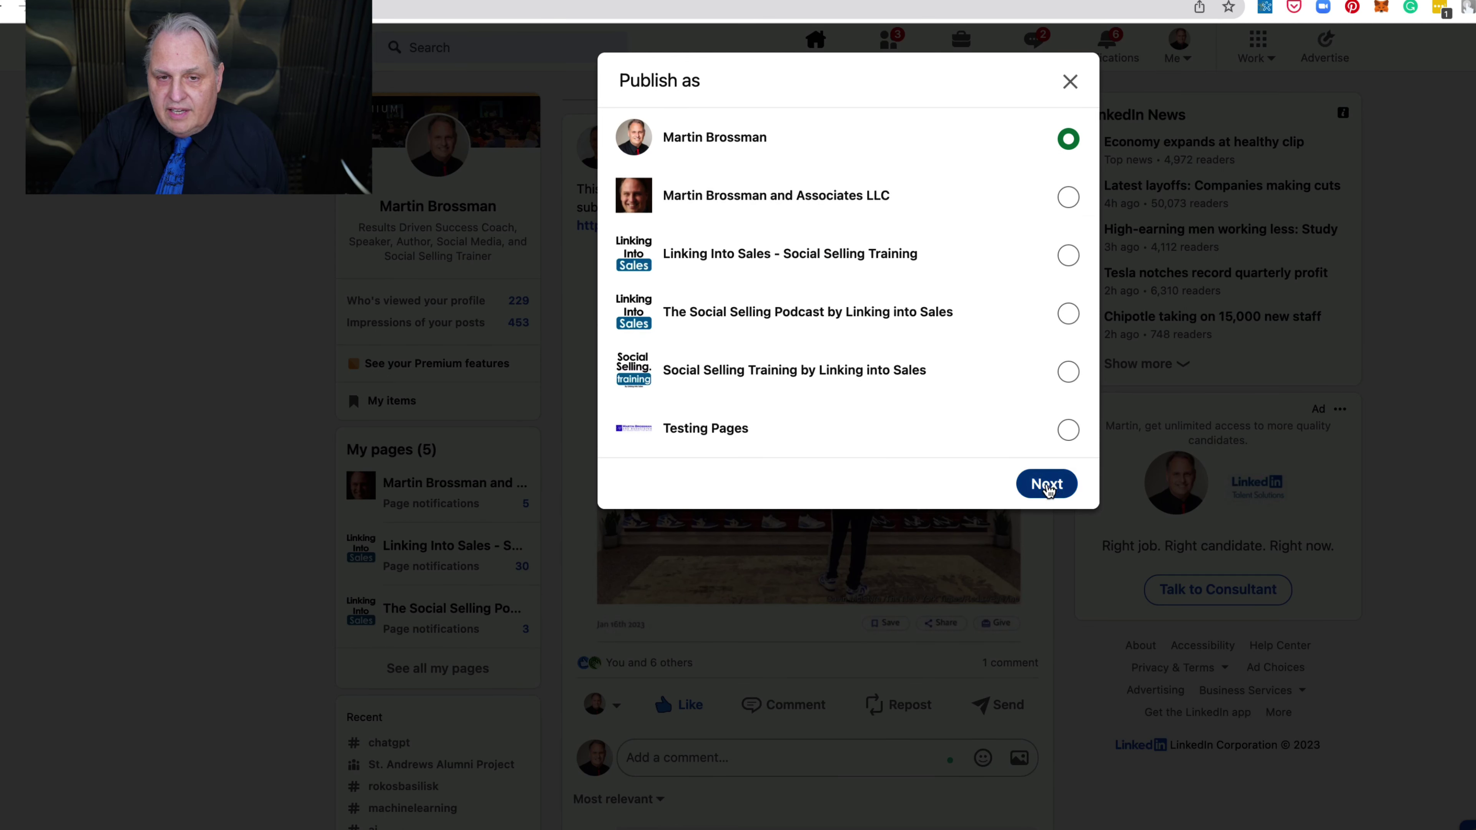
click(1048, 488)
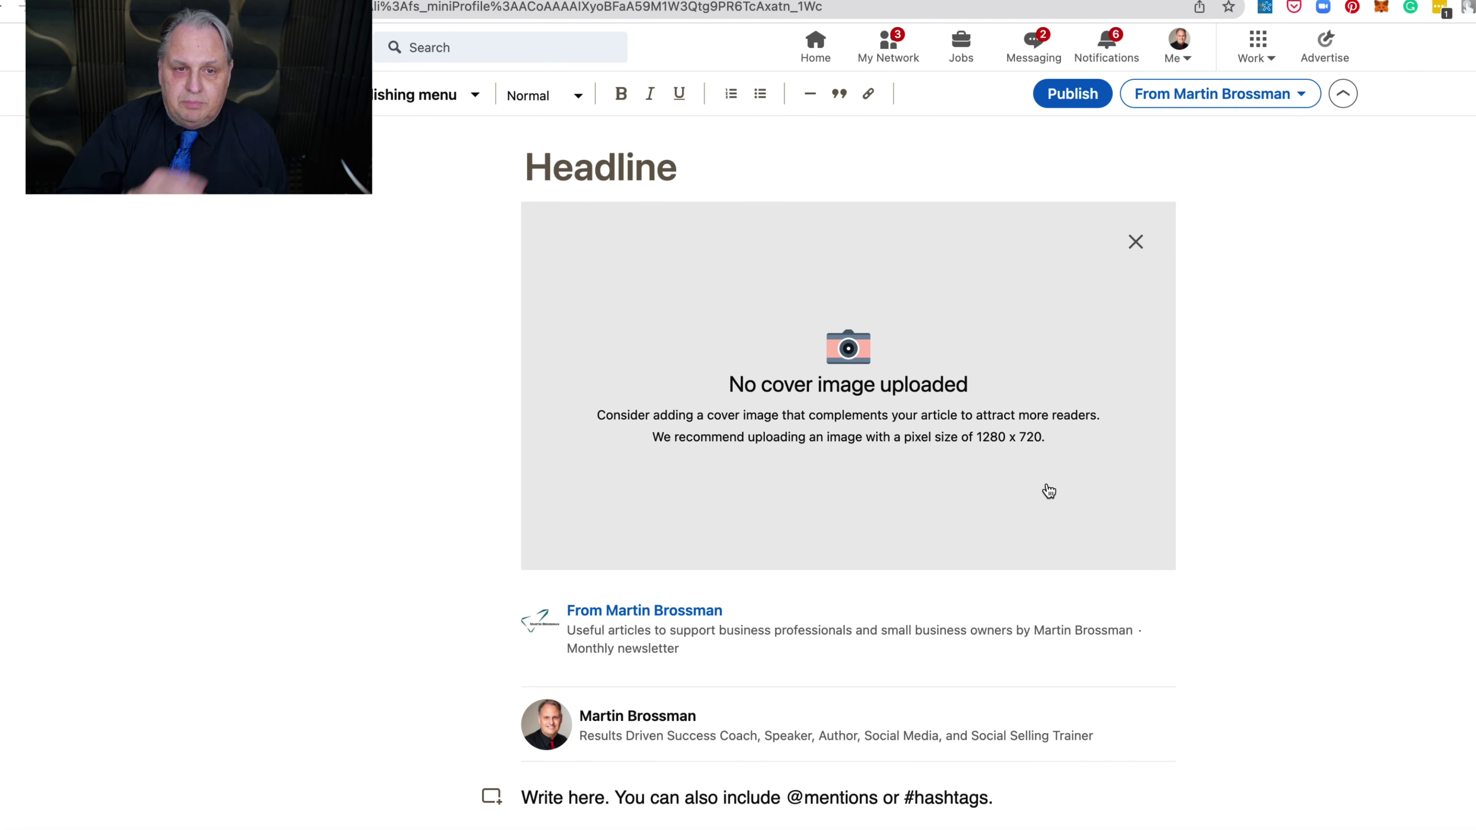
Step: Place the cursor in the blank draft's Headline field and scroll down the article editor
click(535, 176)
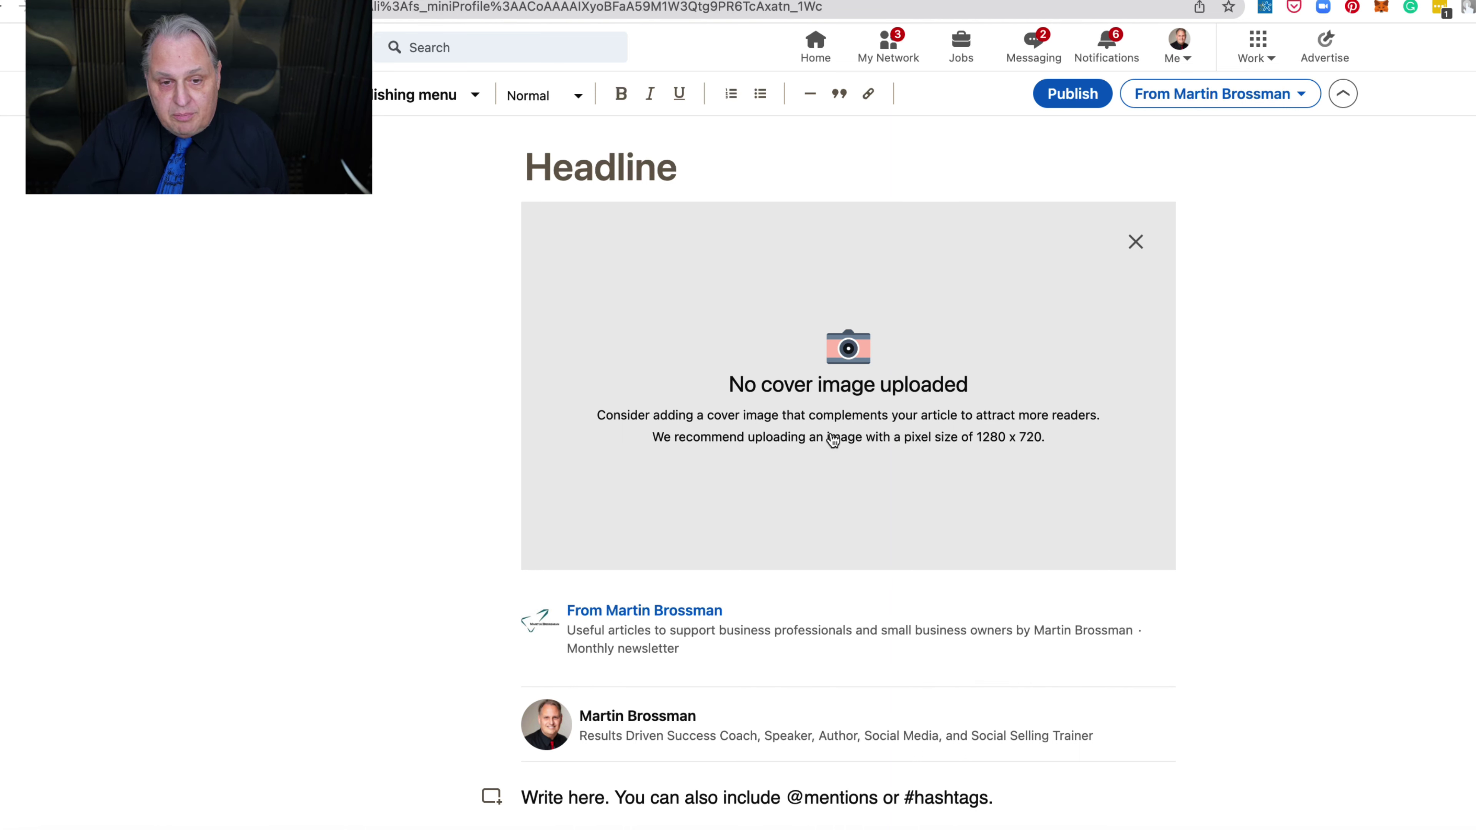
scroll(775, 619, down, 2)
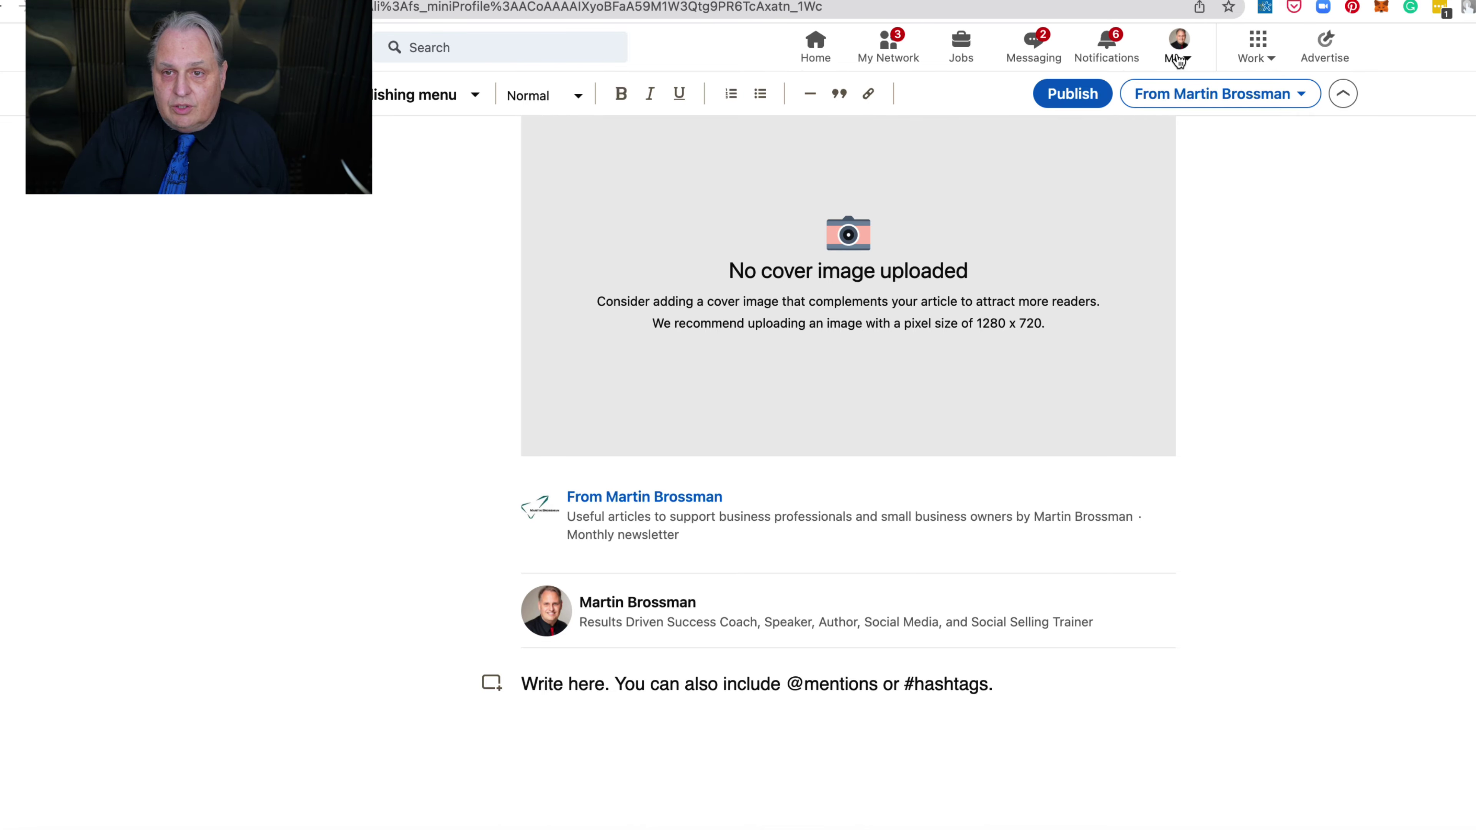
click(1178, 58)
click(1096, 199)
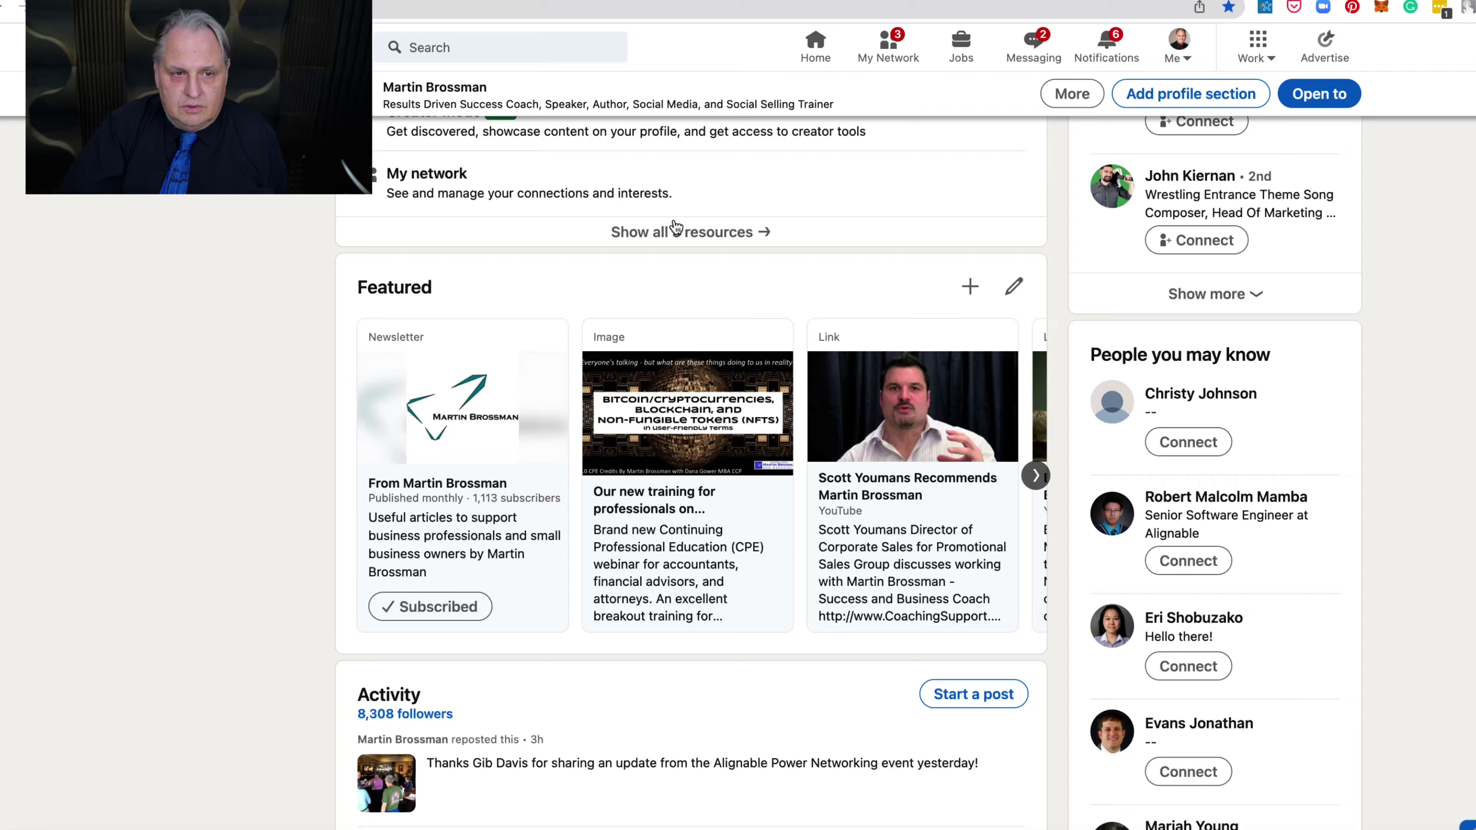
Step: Scroll the posts activity past 'What is ChatGPT by OpenAI?' and 'What is Web 3.0?' (1,180 impressions)
scroll(673, 226, down, 2)
scroll(675, 226, down, 7)
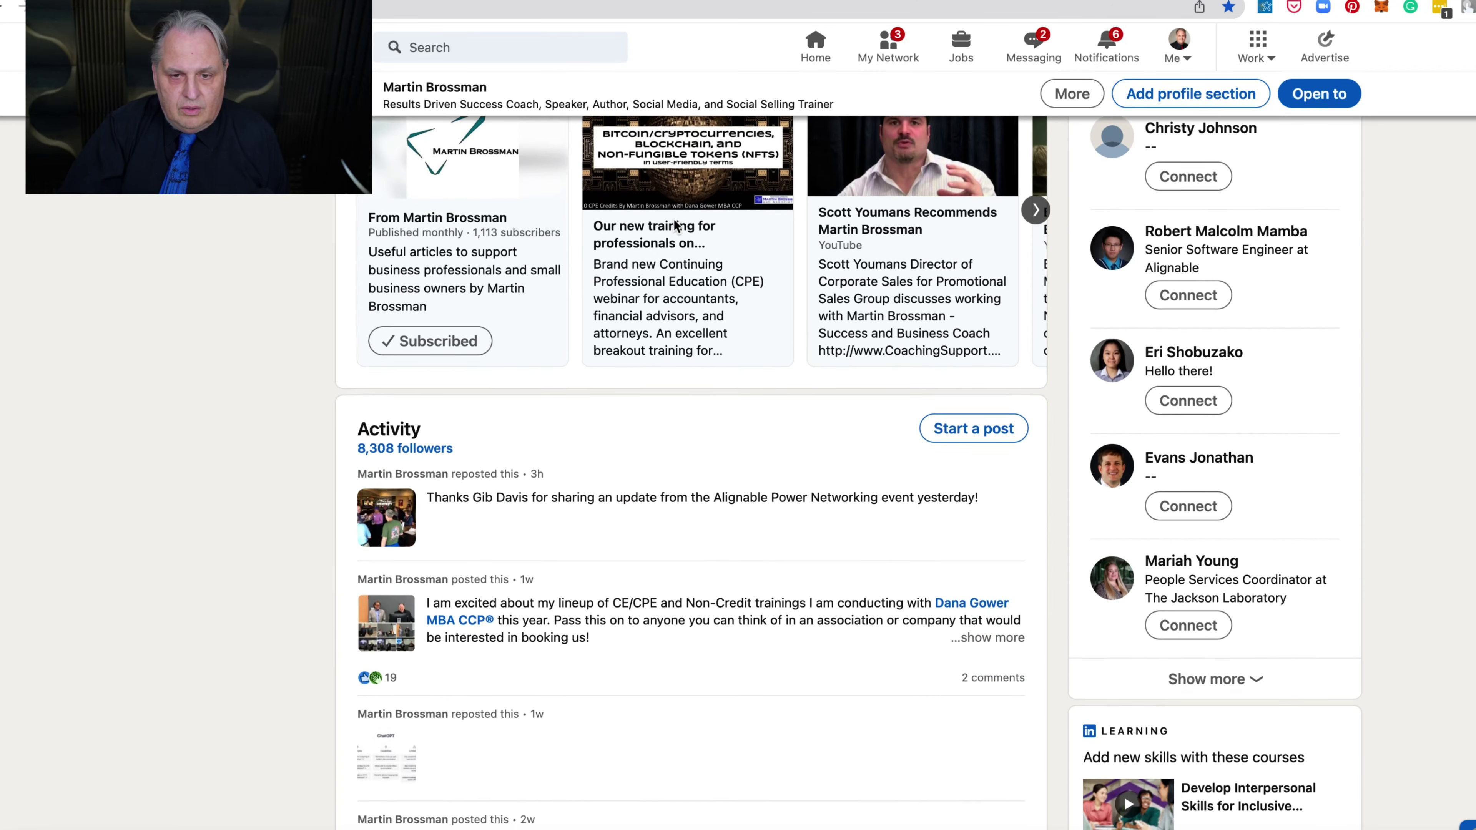
scroll(676, 227, down, 7)
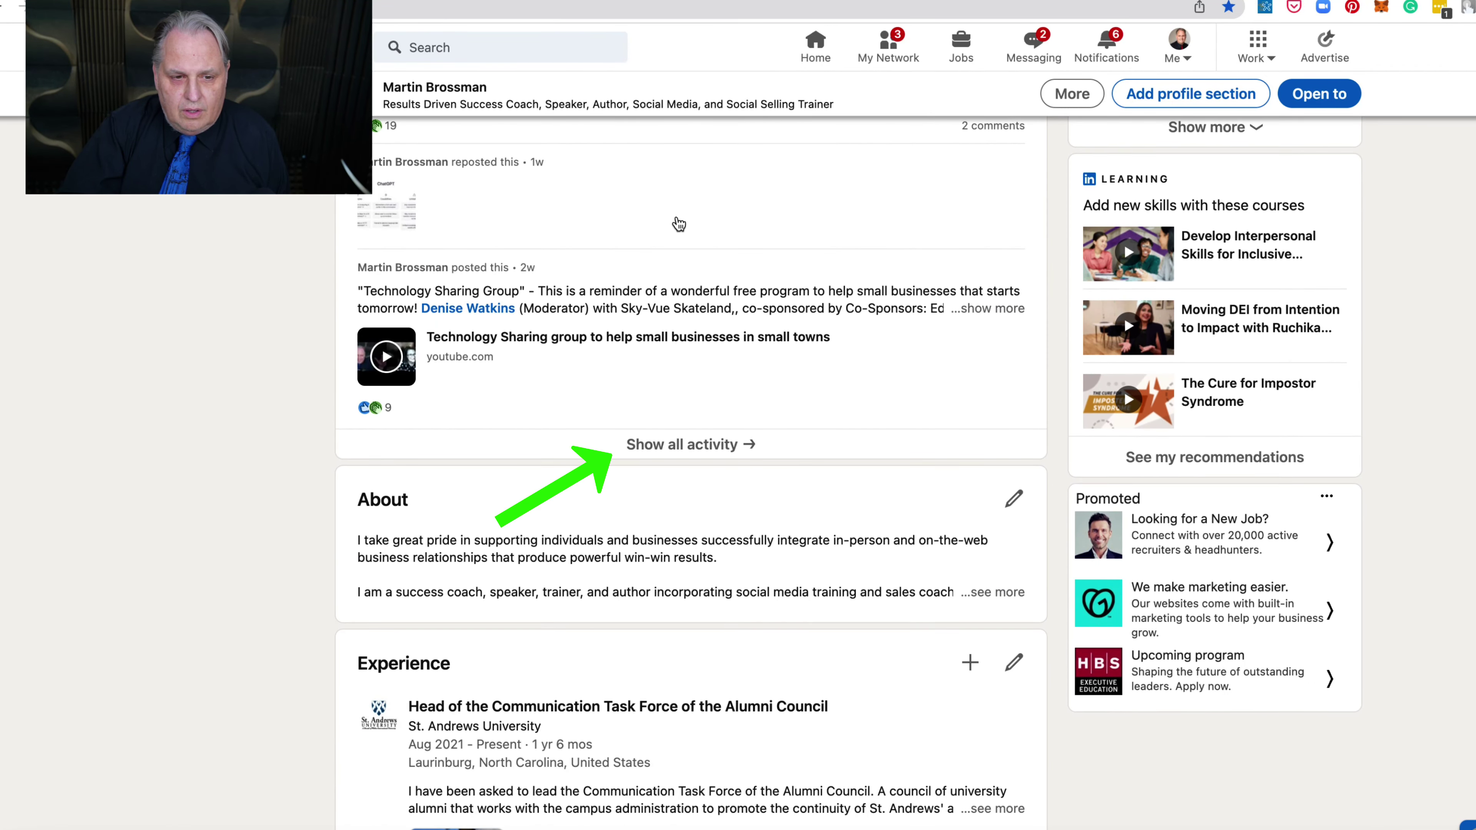
click(693, 449)
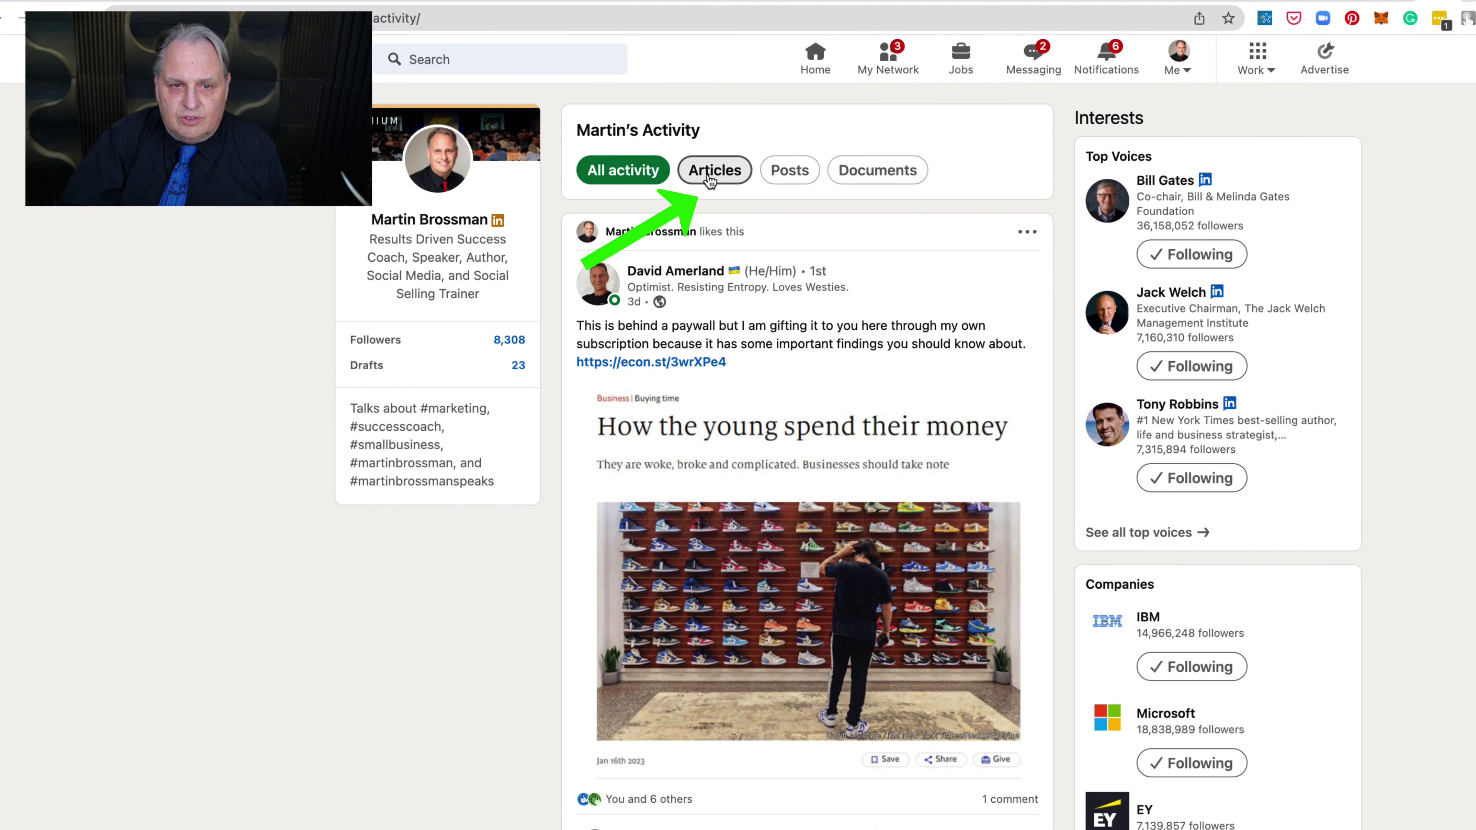
click(709, 181)
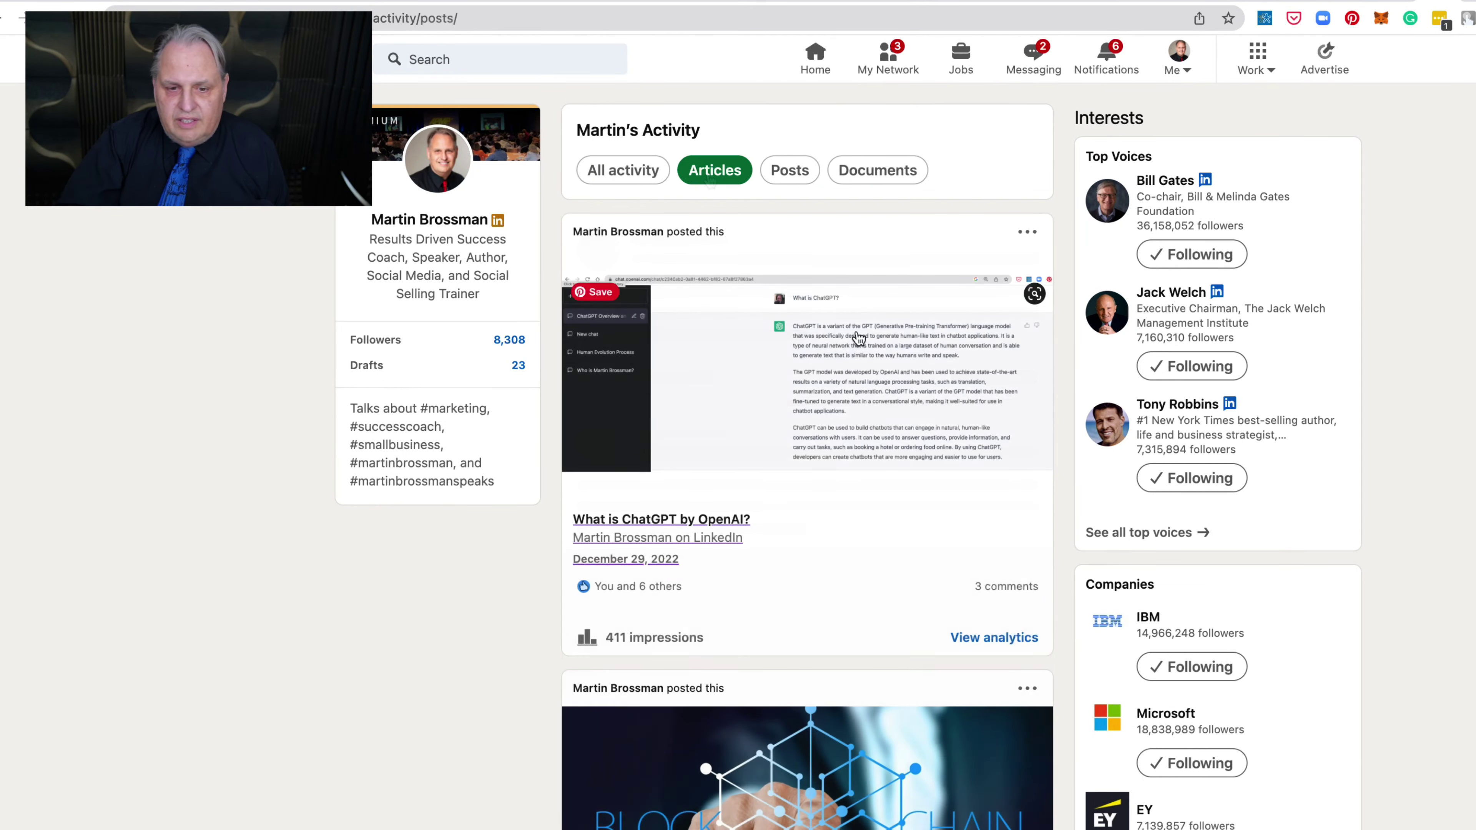
scroll(880, 378, down, 15)
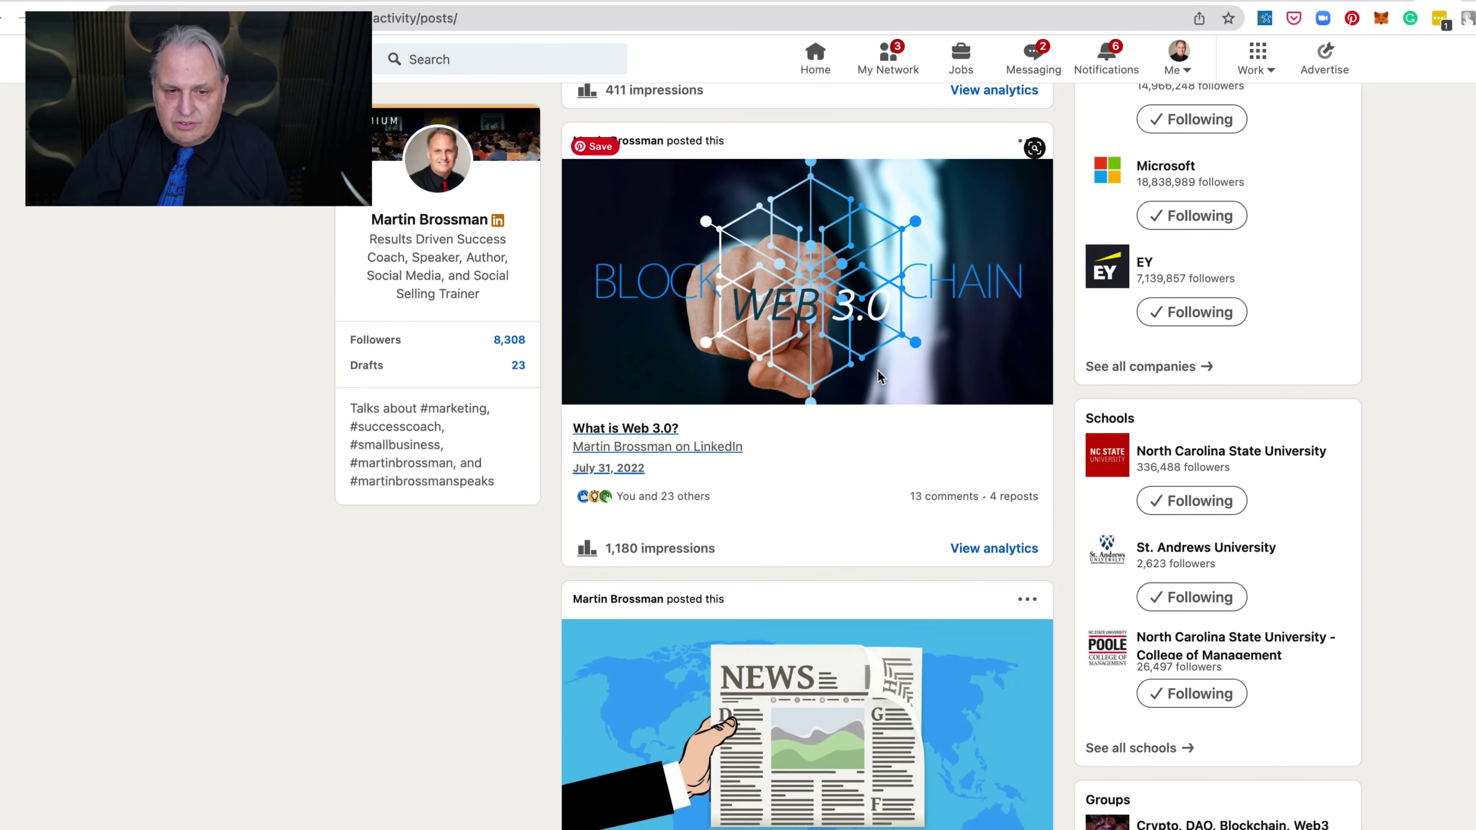
scroll(880, 377, down, 9)
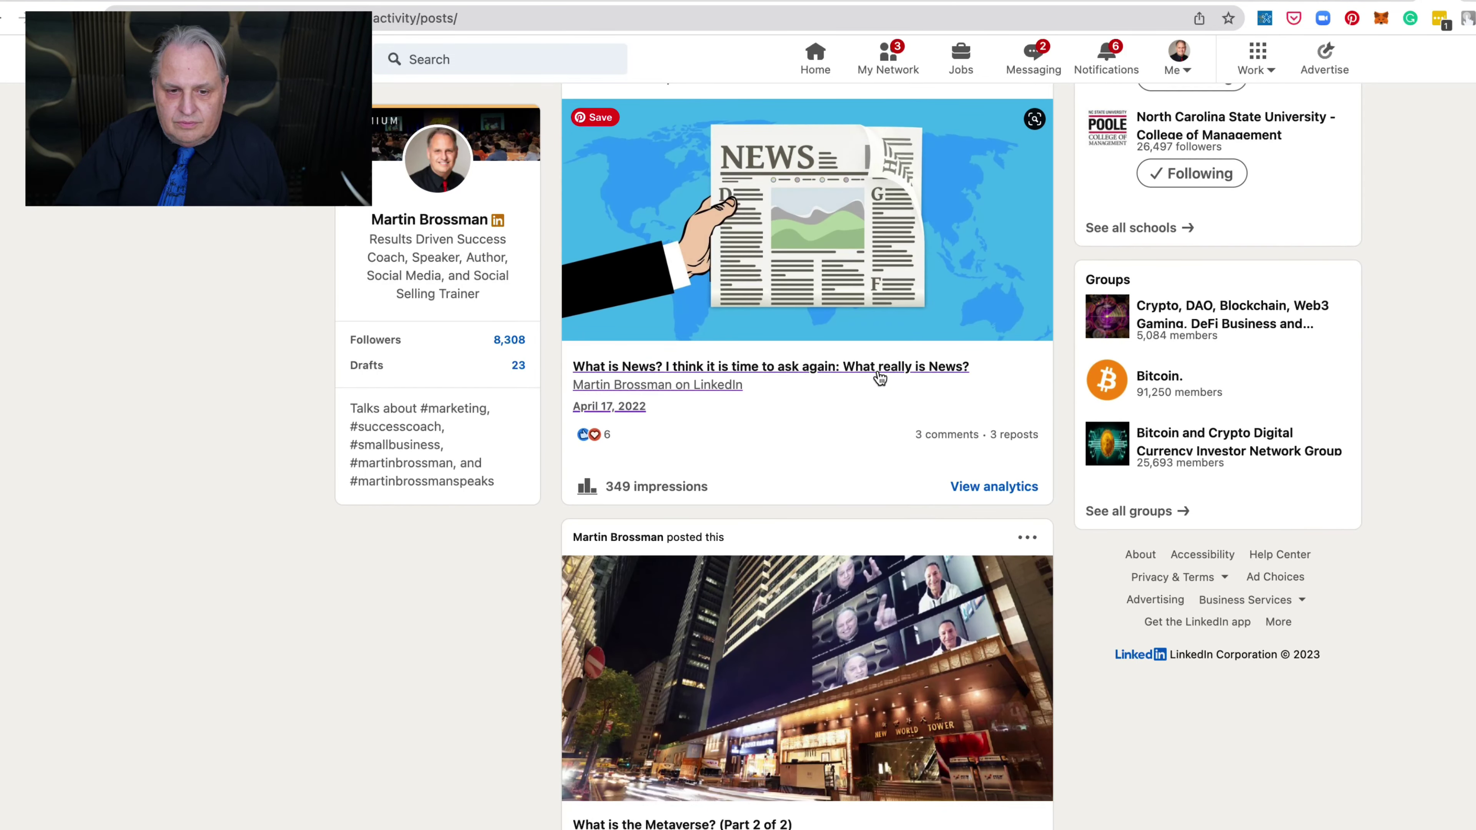
scroll(880, 378, down, 3)
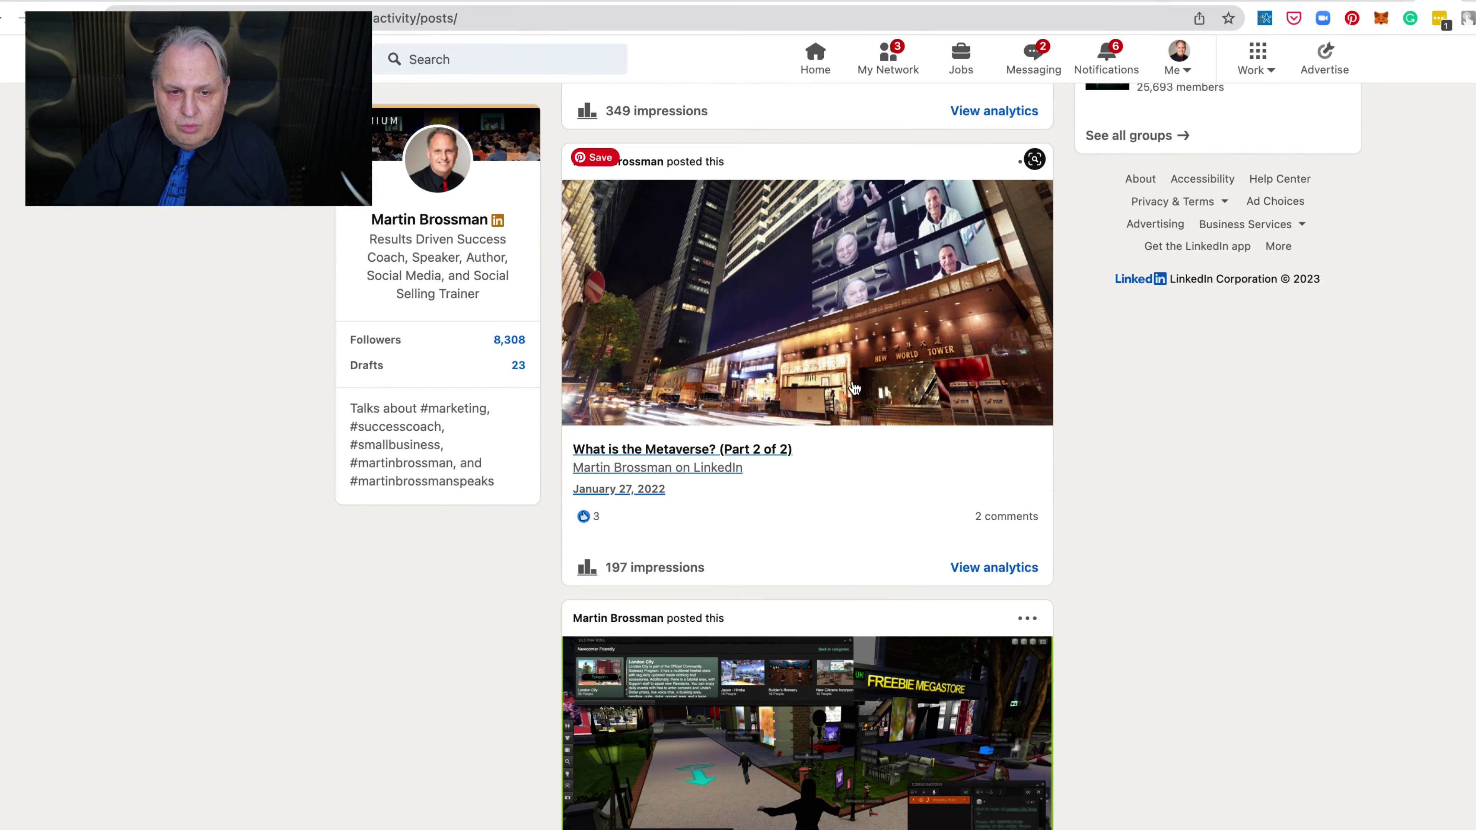
scroll(786, 448, down, 9)
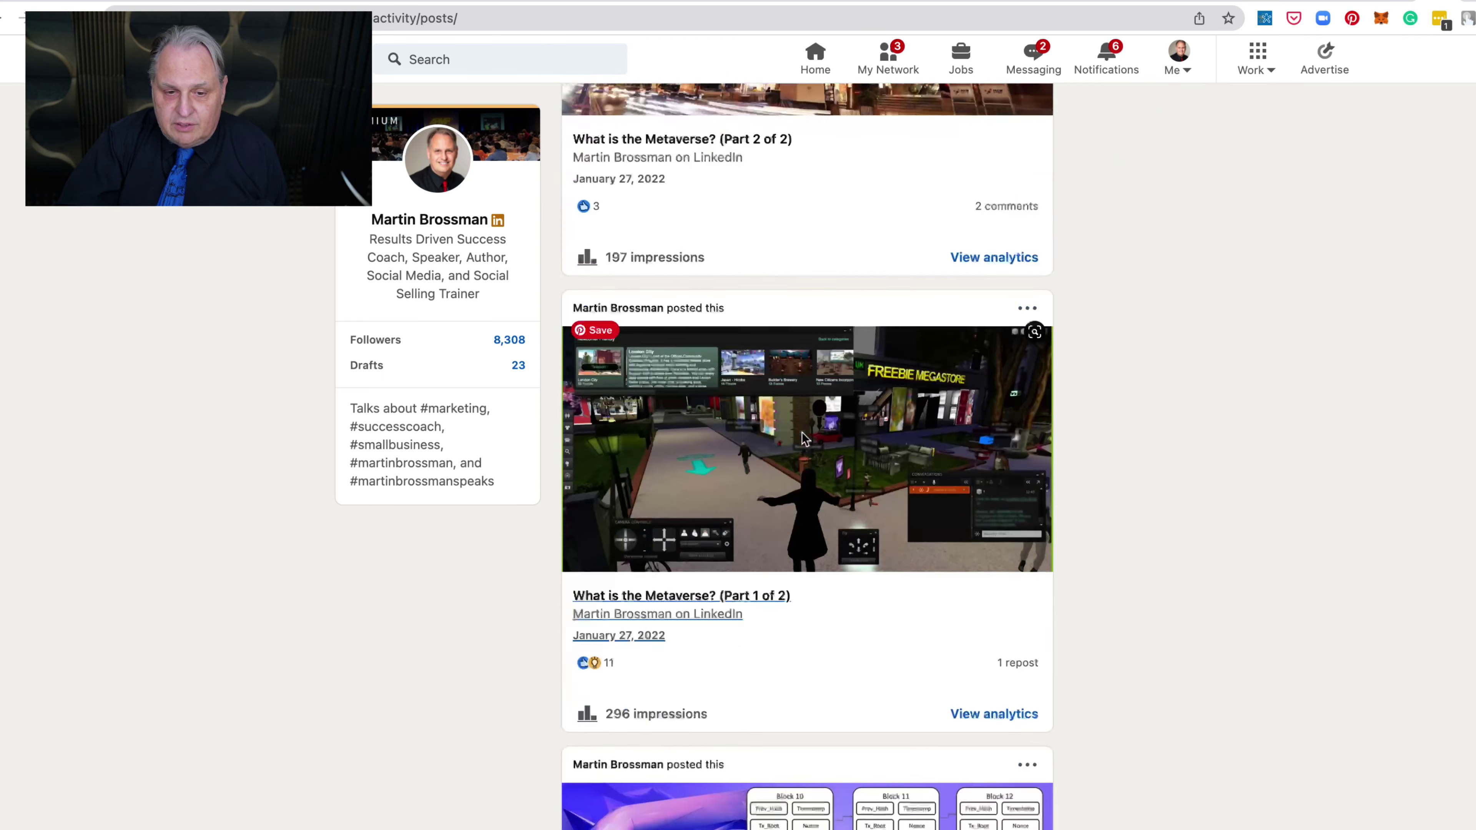
scroll(770, 509, down, 18)
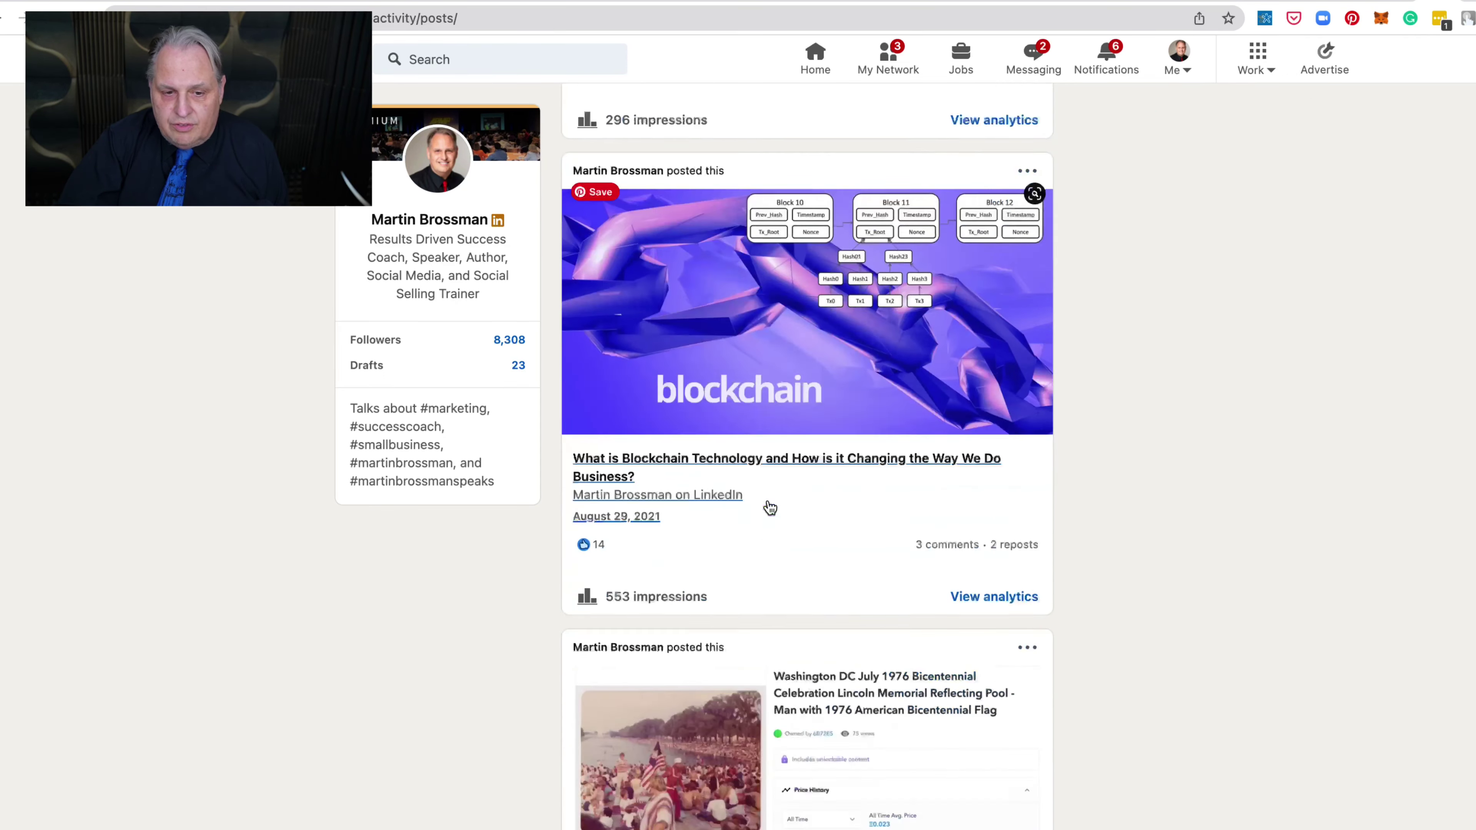
scroll(771, 509, down, 19)
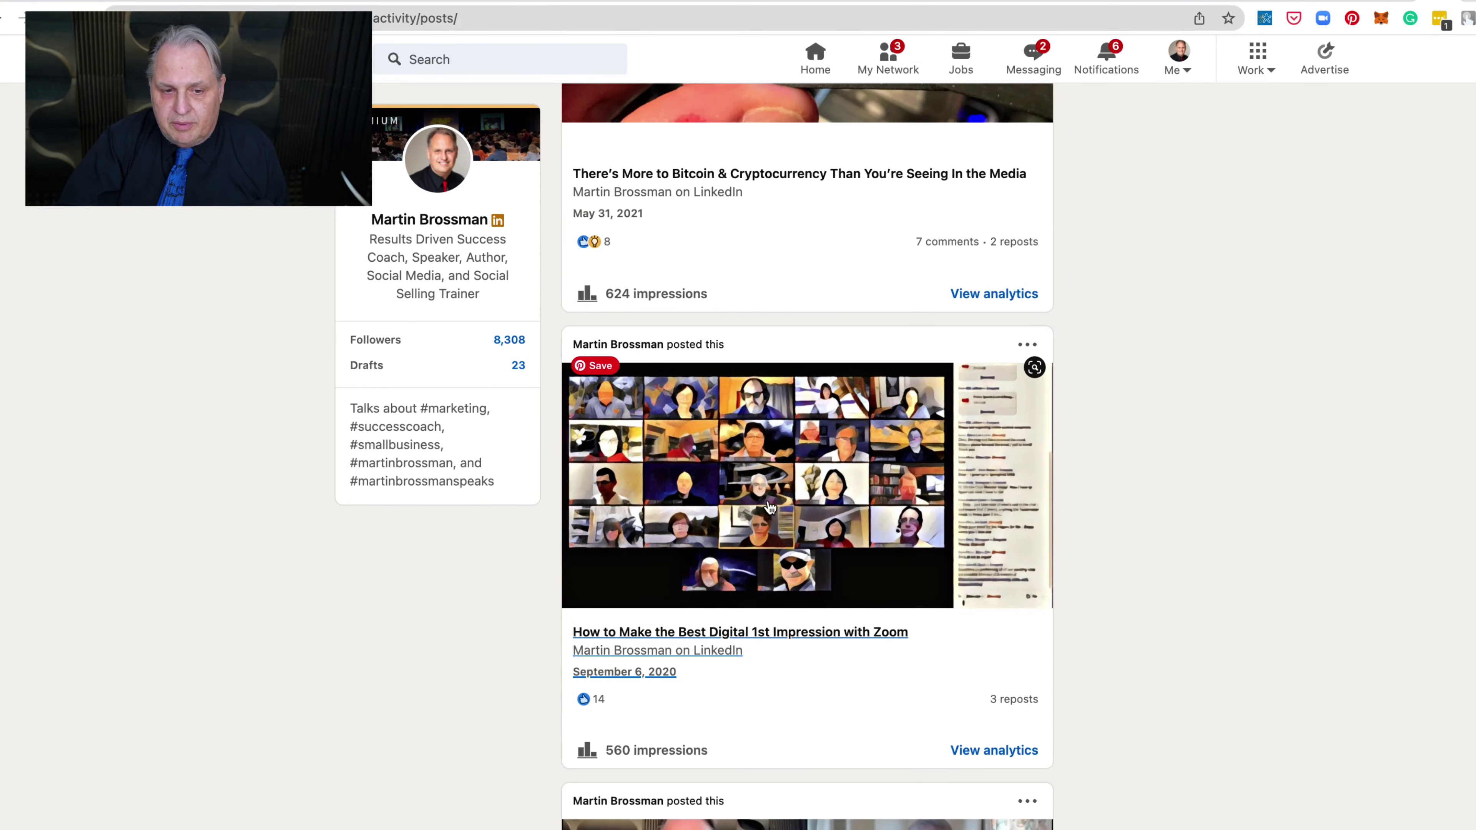
scroll(771, 508, down, 10)
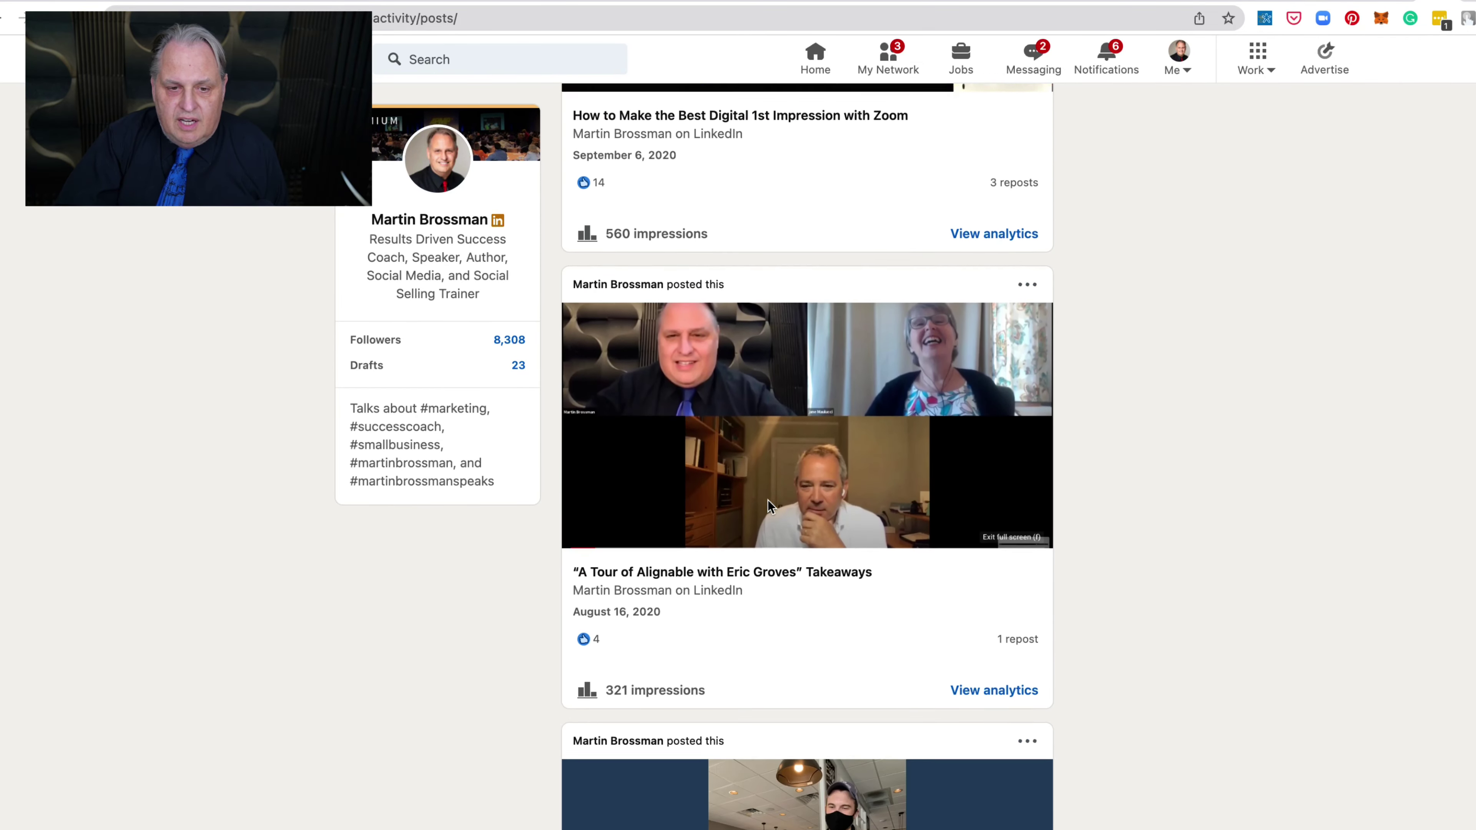
scroll(769, 504, down, 13)
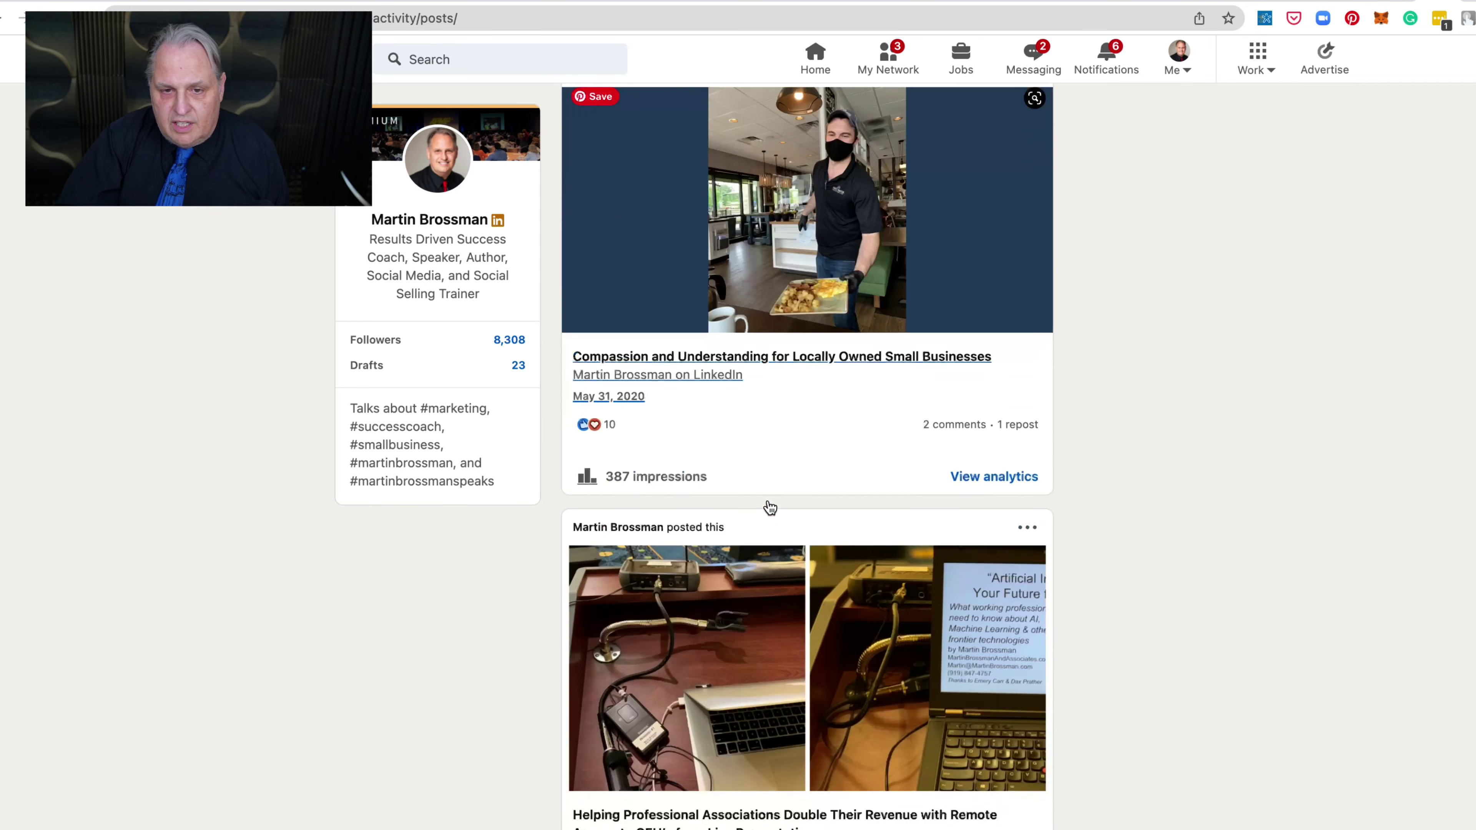
scroll(770, 508, down, 6)
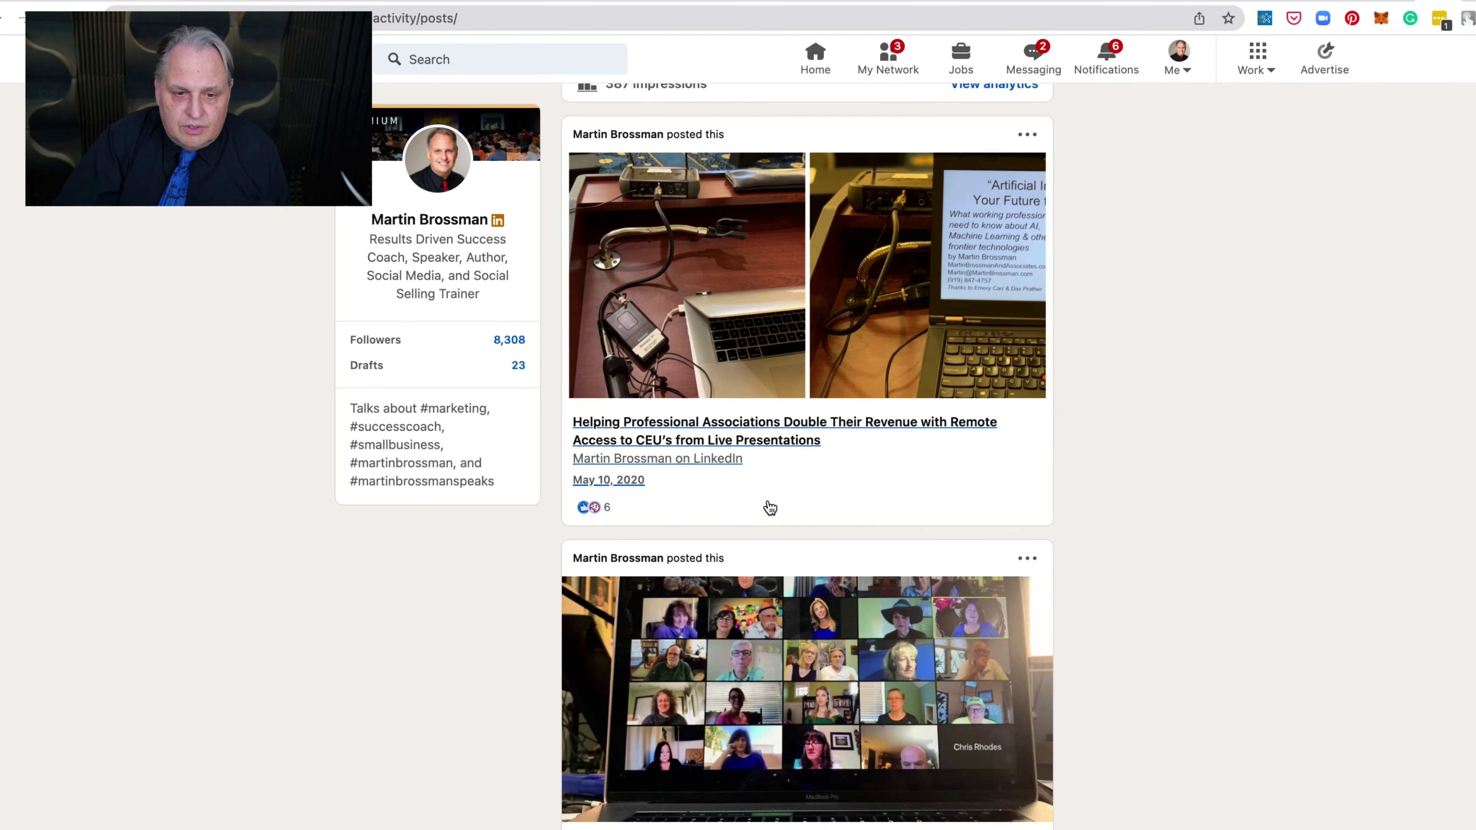
scroll(768, 504, down, 2)
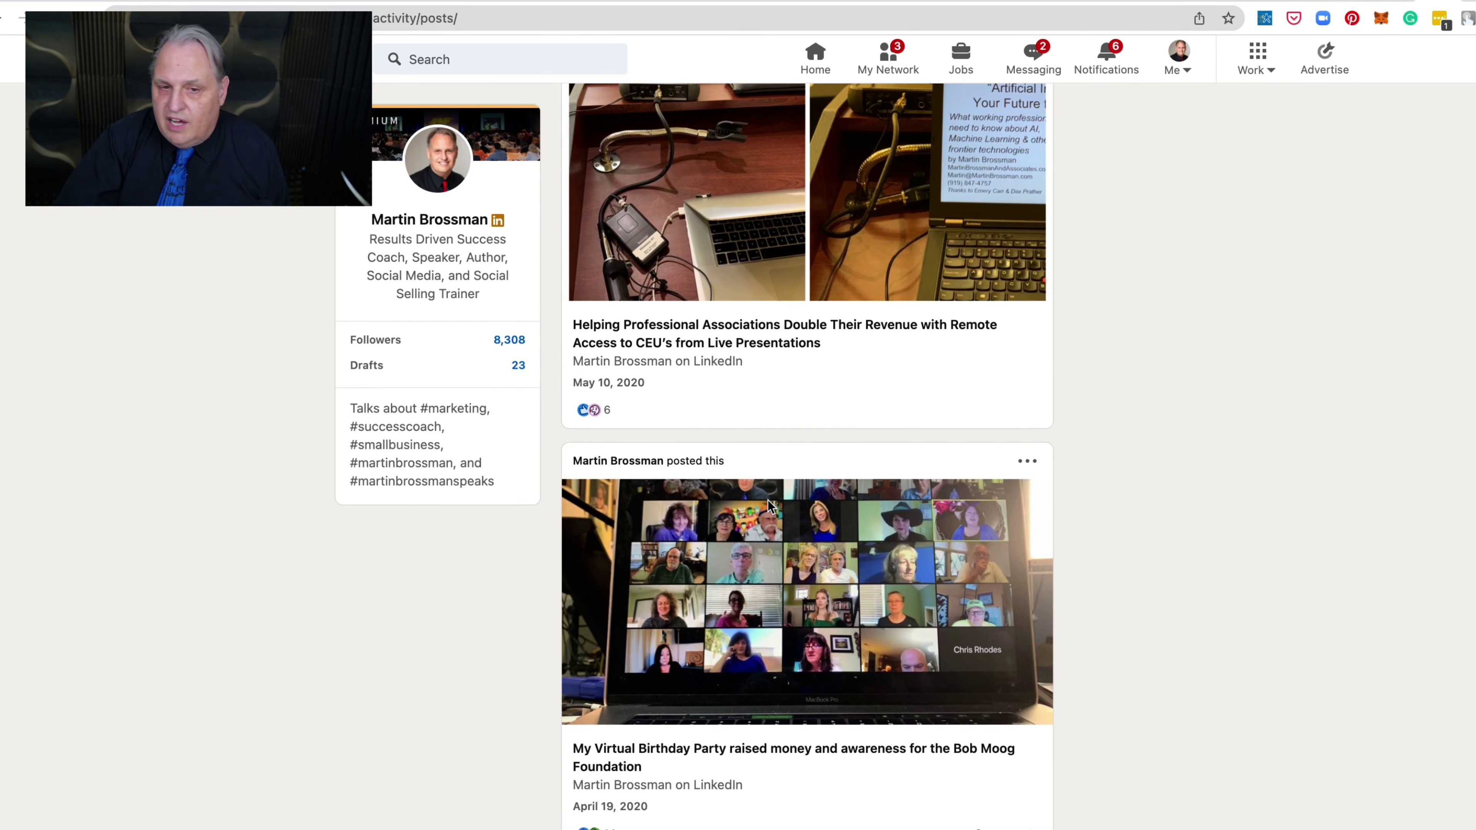
scroll(770, 507, up, 20)
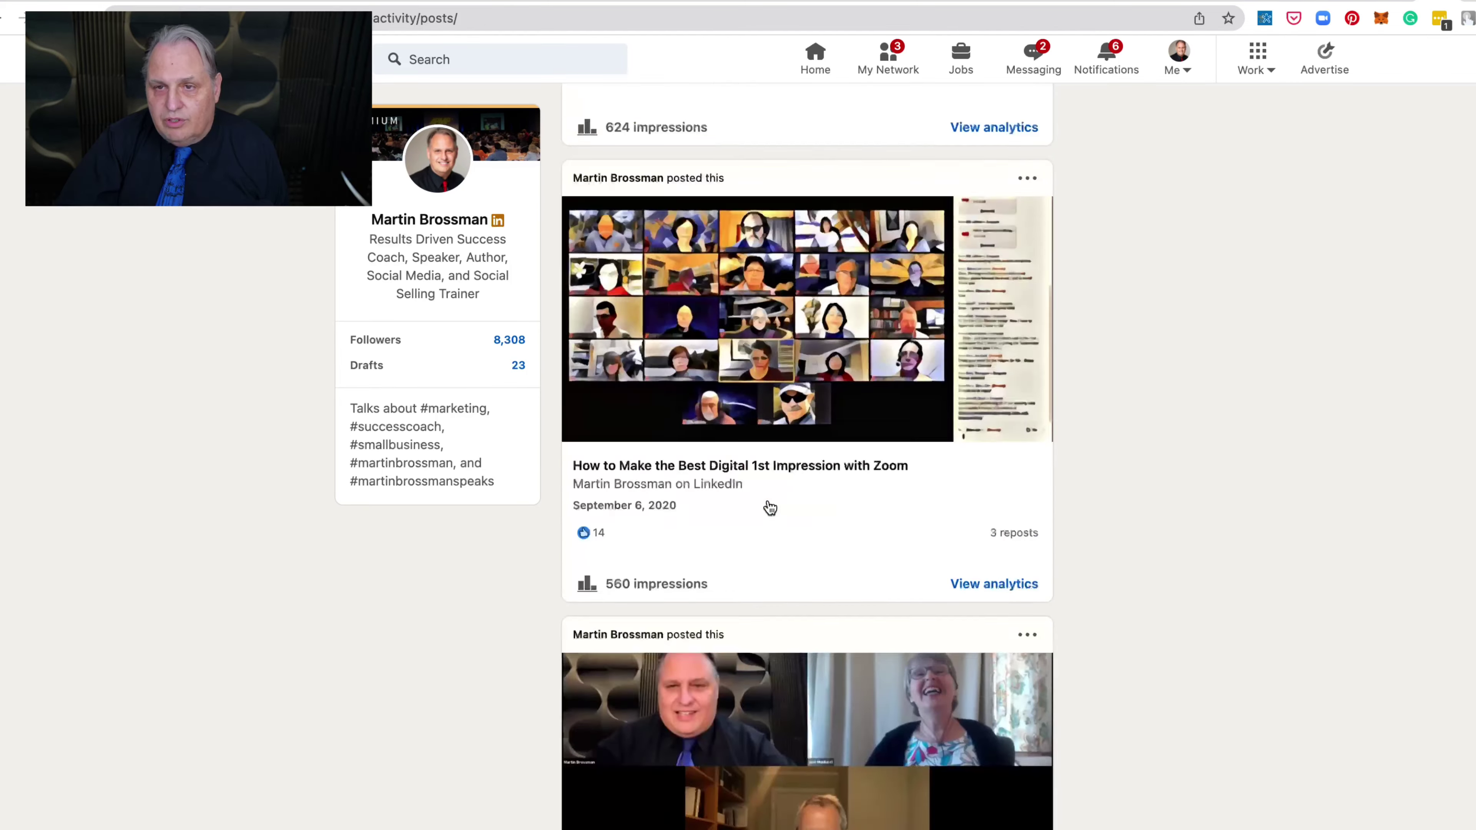
scroll(768, 506, up, 20)
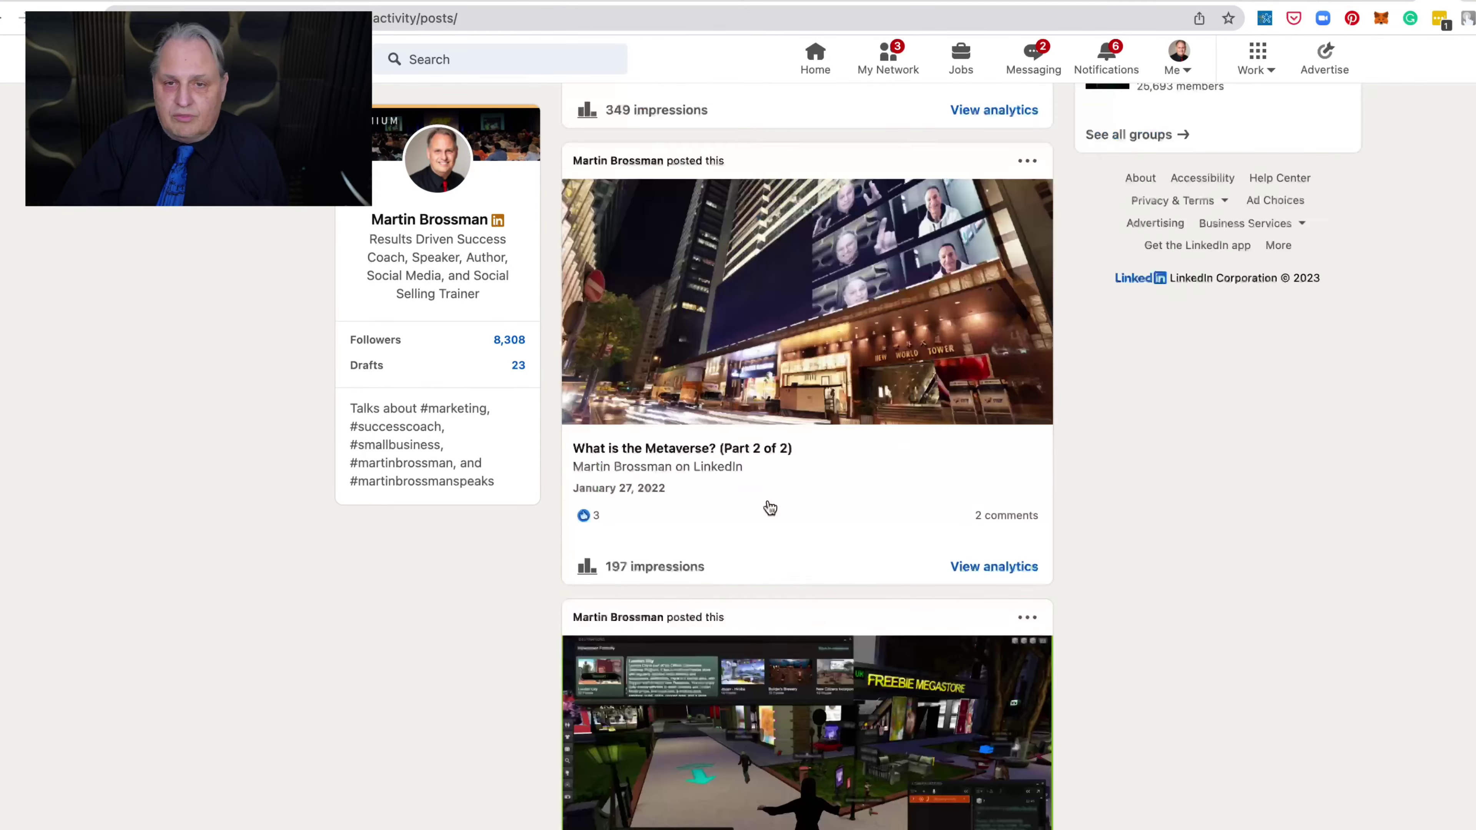
scroll(770, 507, up, 15)
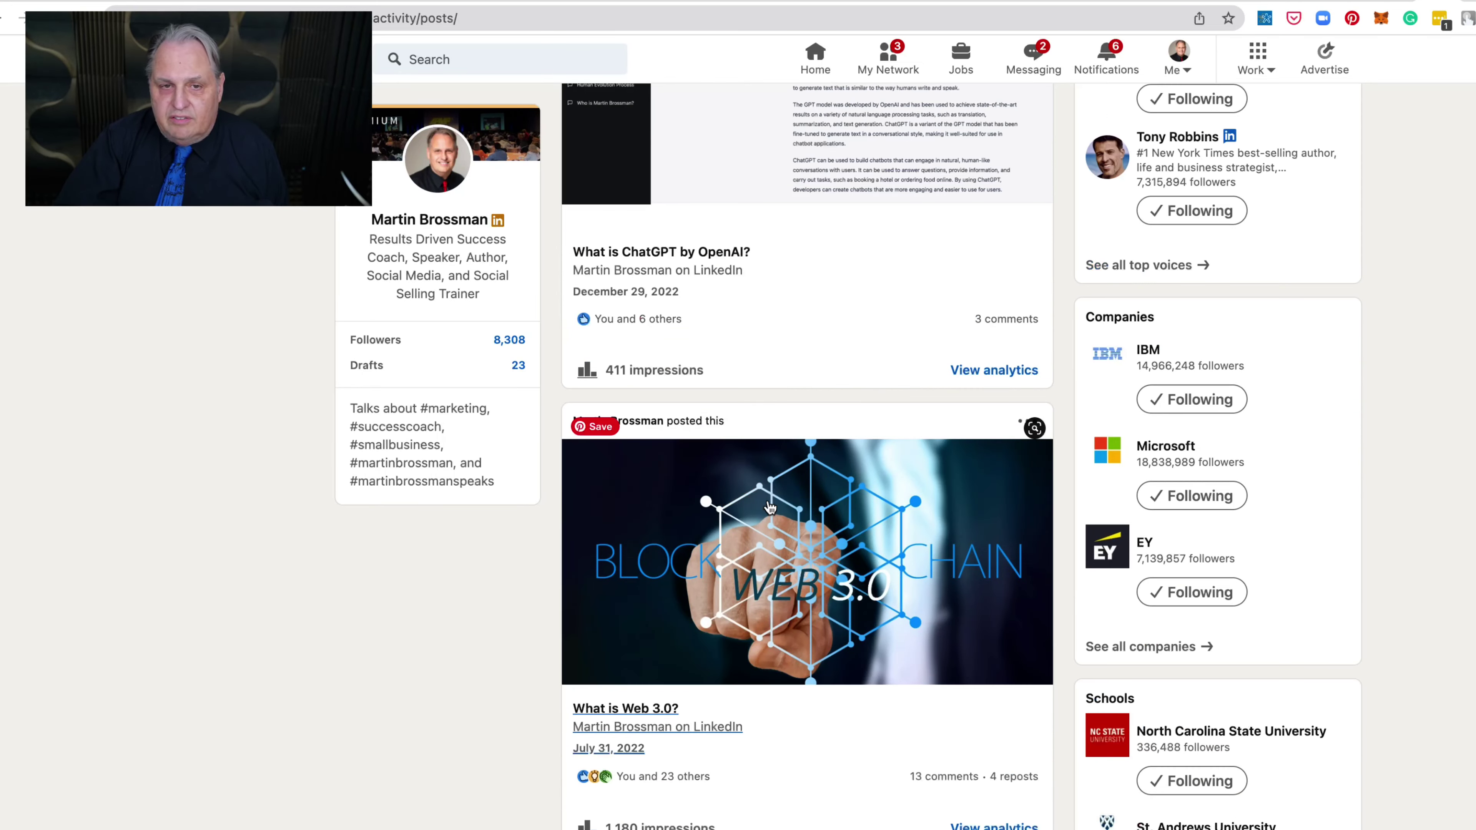
scroll(769, 507, down, 7)
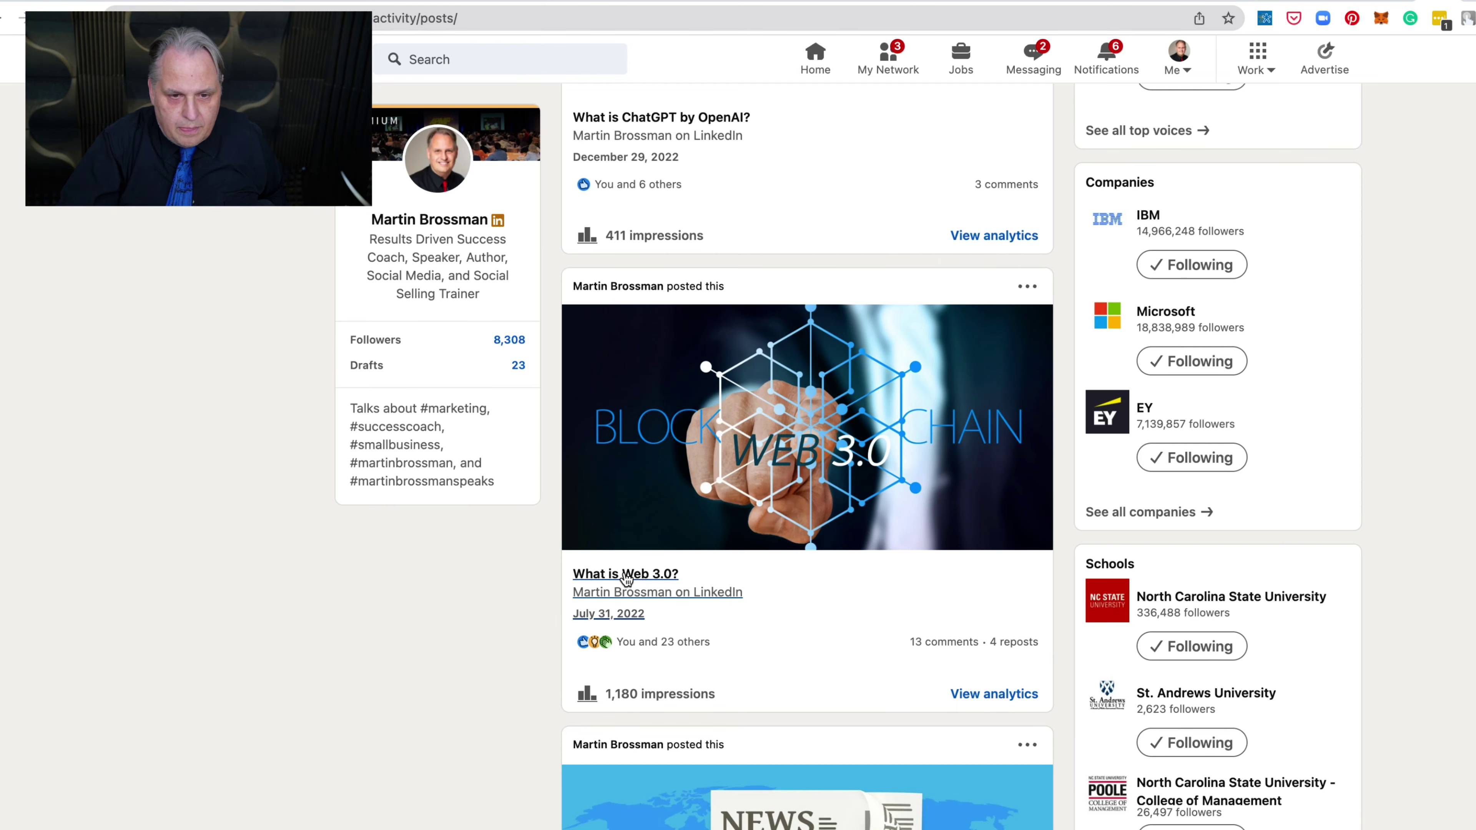
right_click(627, 580)
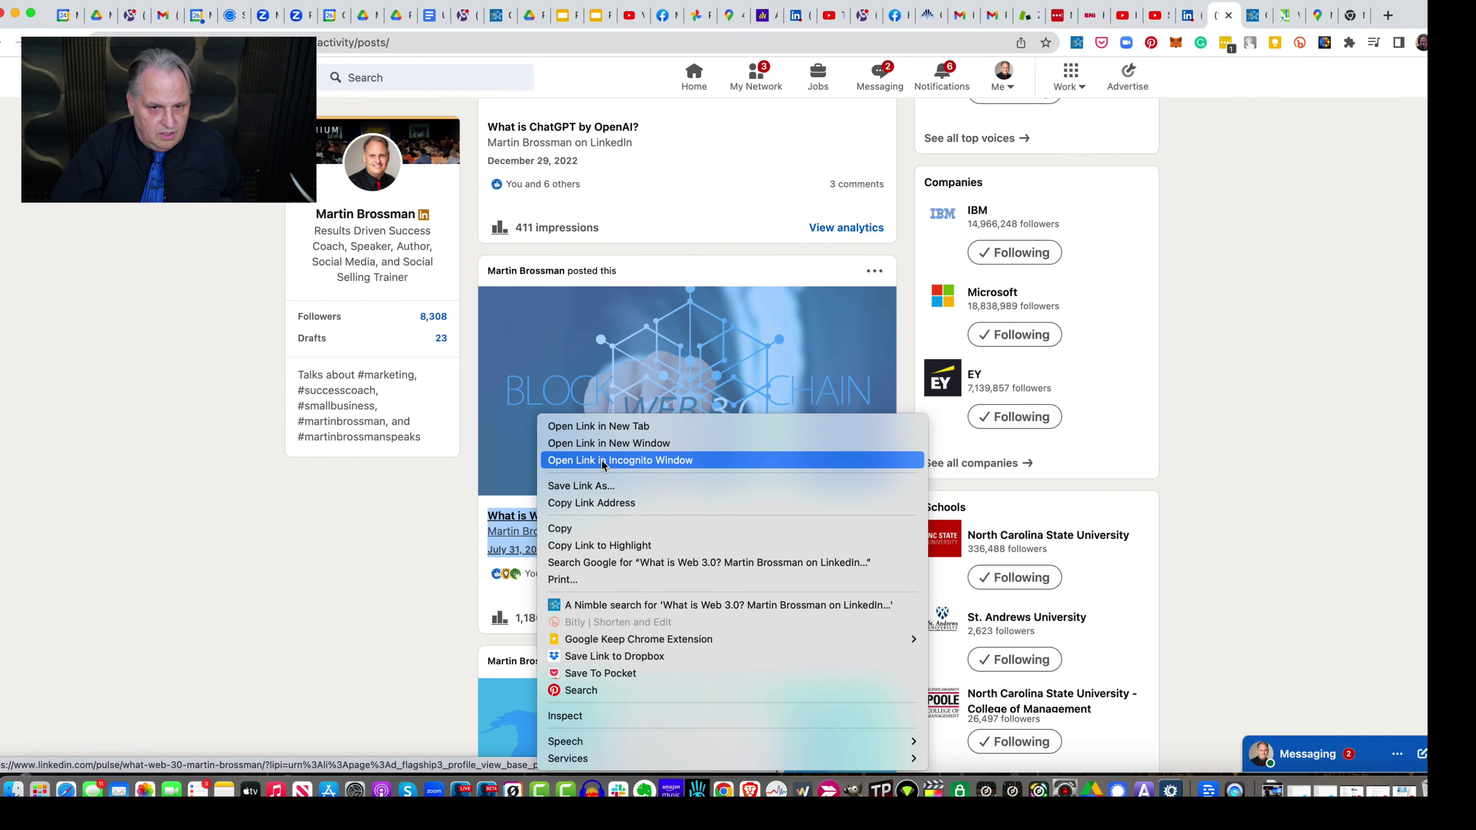
Step: Open the 'What is Web 3.0?' article in an incognito window and scroll through it
click(602, 460)
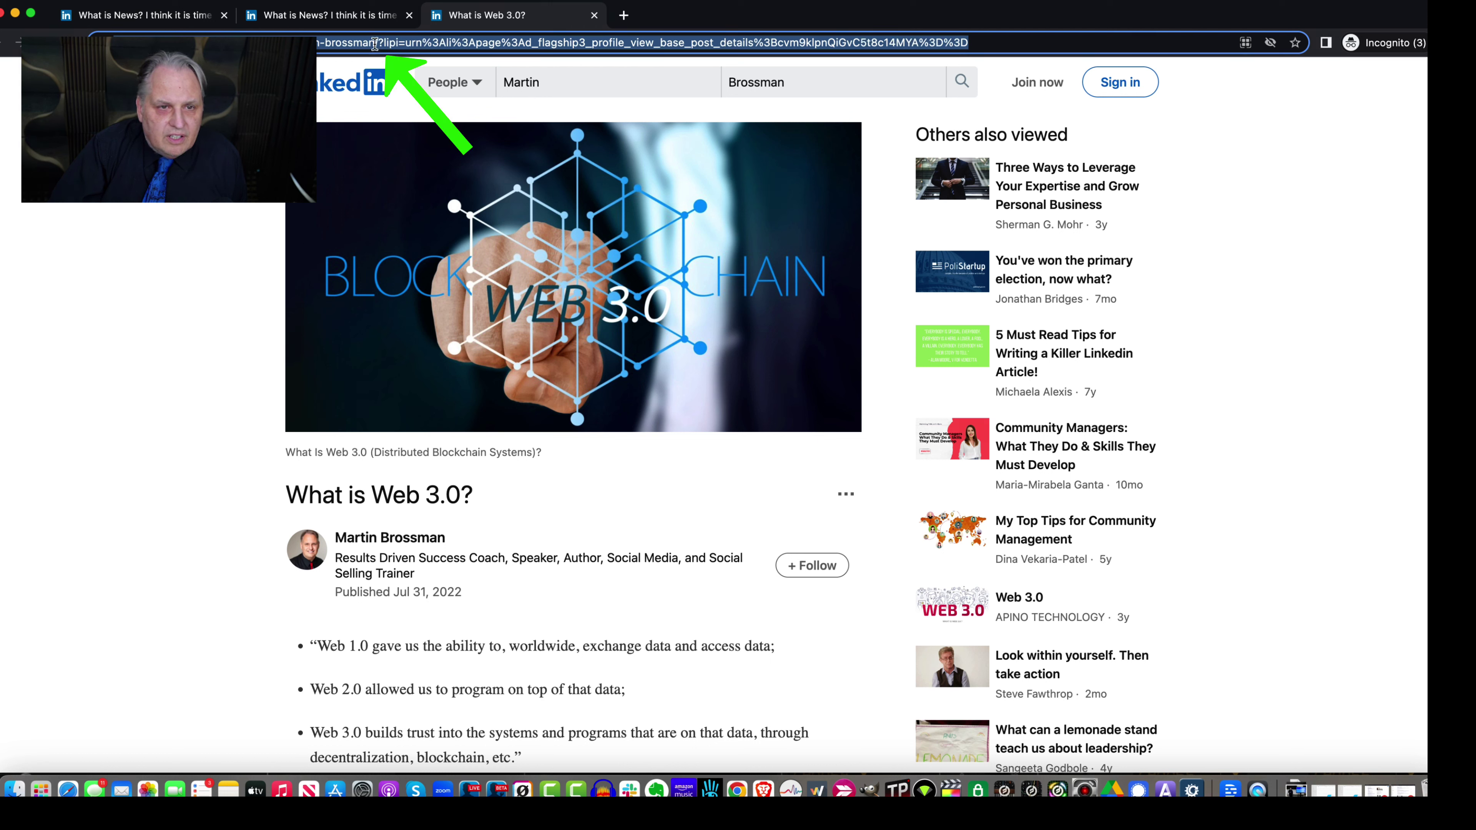
click(379, 43)
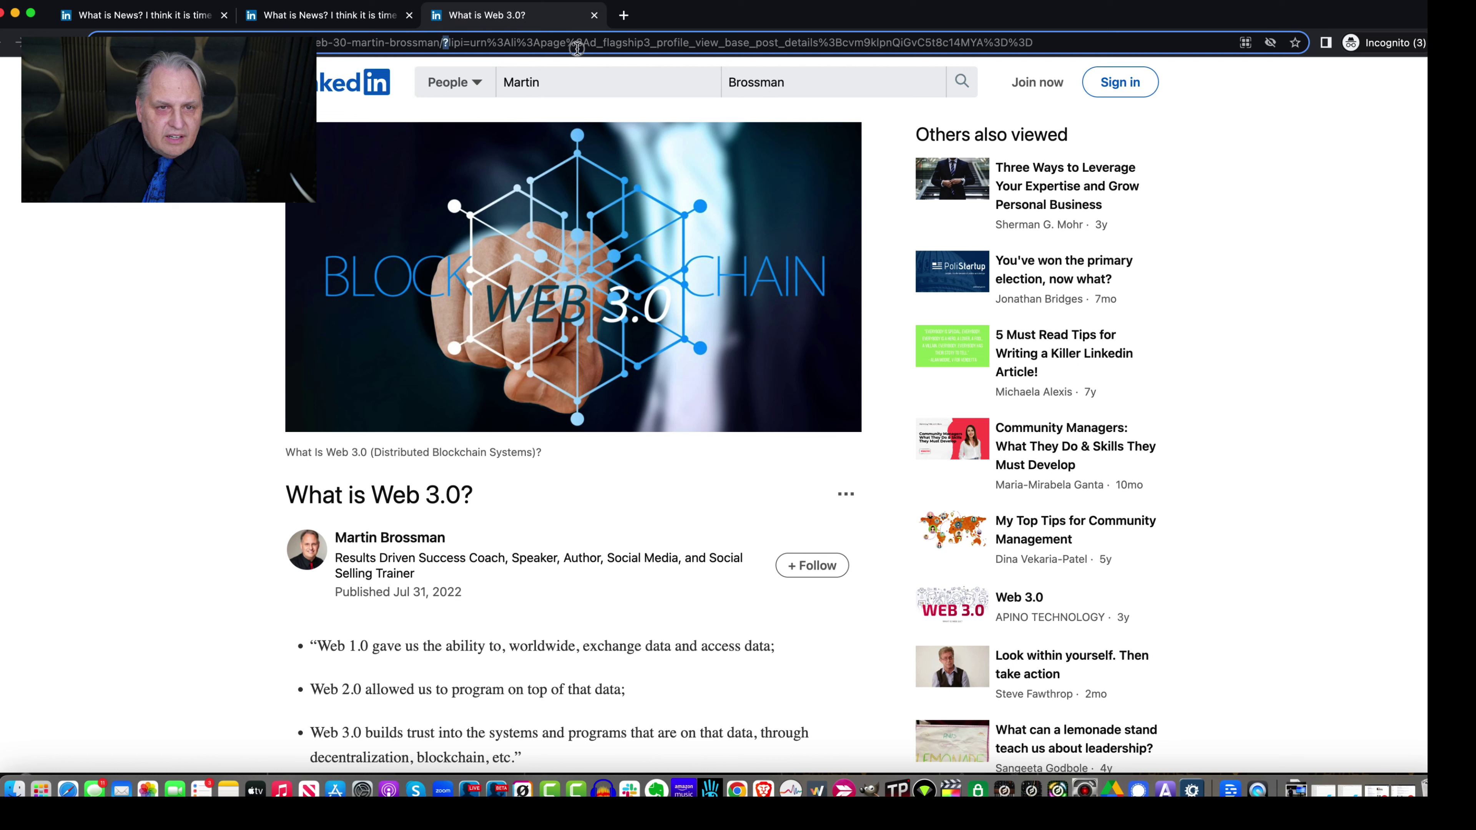
drag(826, 51, 1010, 51)
key(BackSpace)
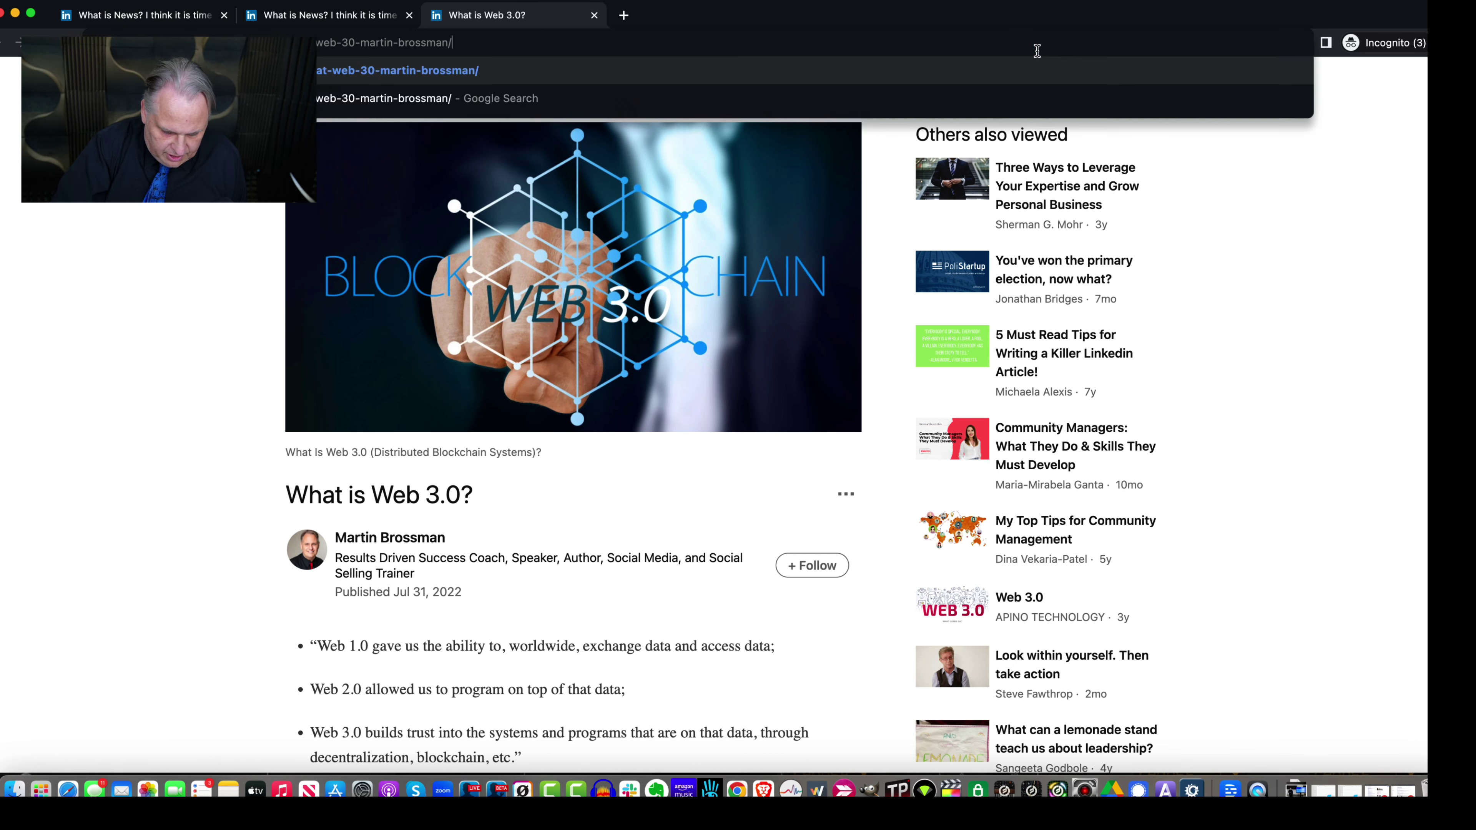
key(Return)
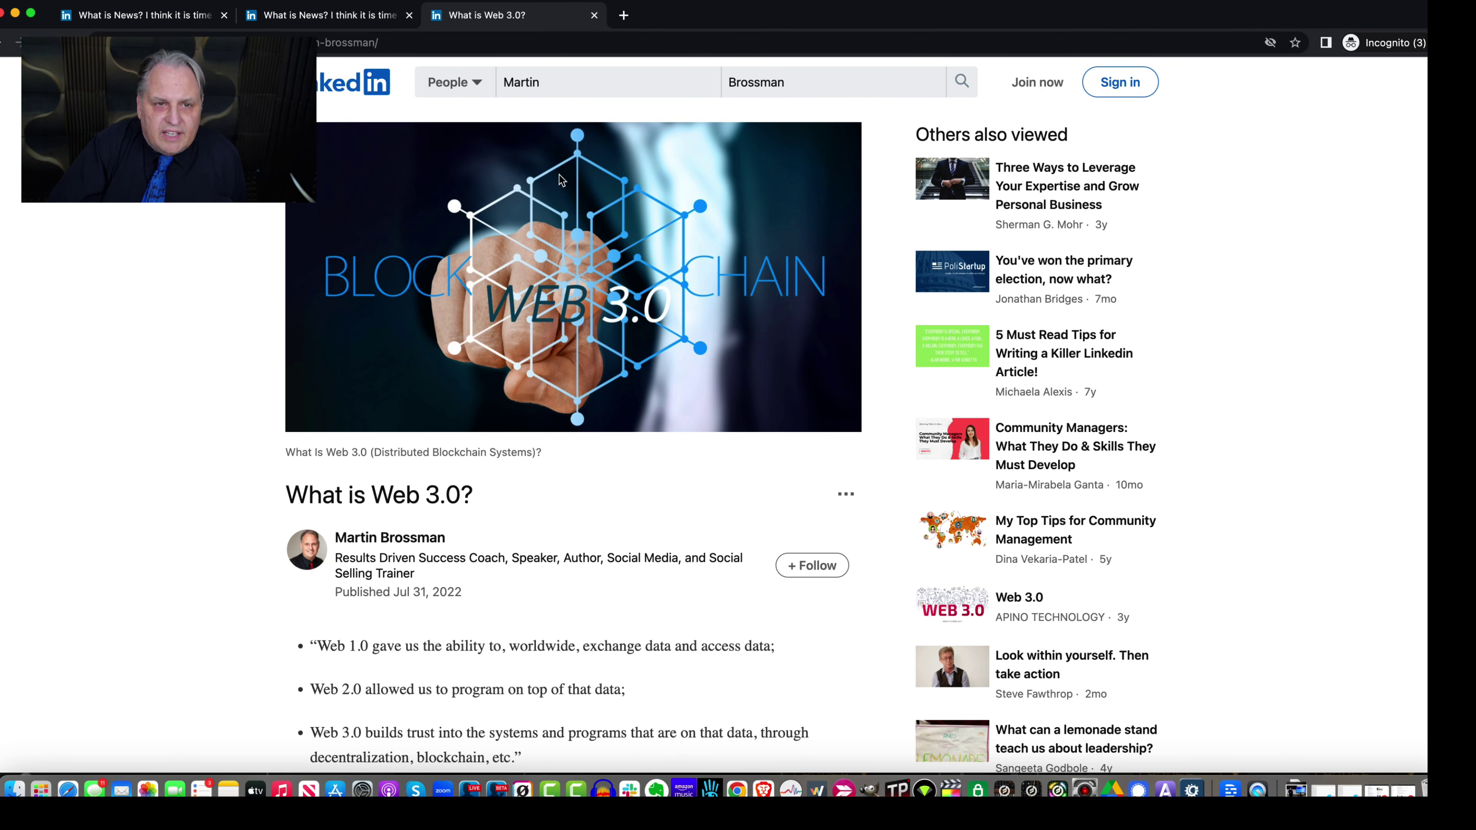
scroll(488, 295, down, 4)
scroll(489, 295, up, 4)
scroll(489, 299, up, 1)
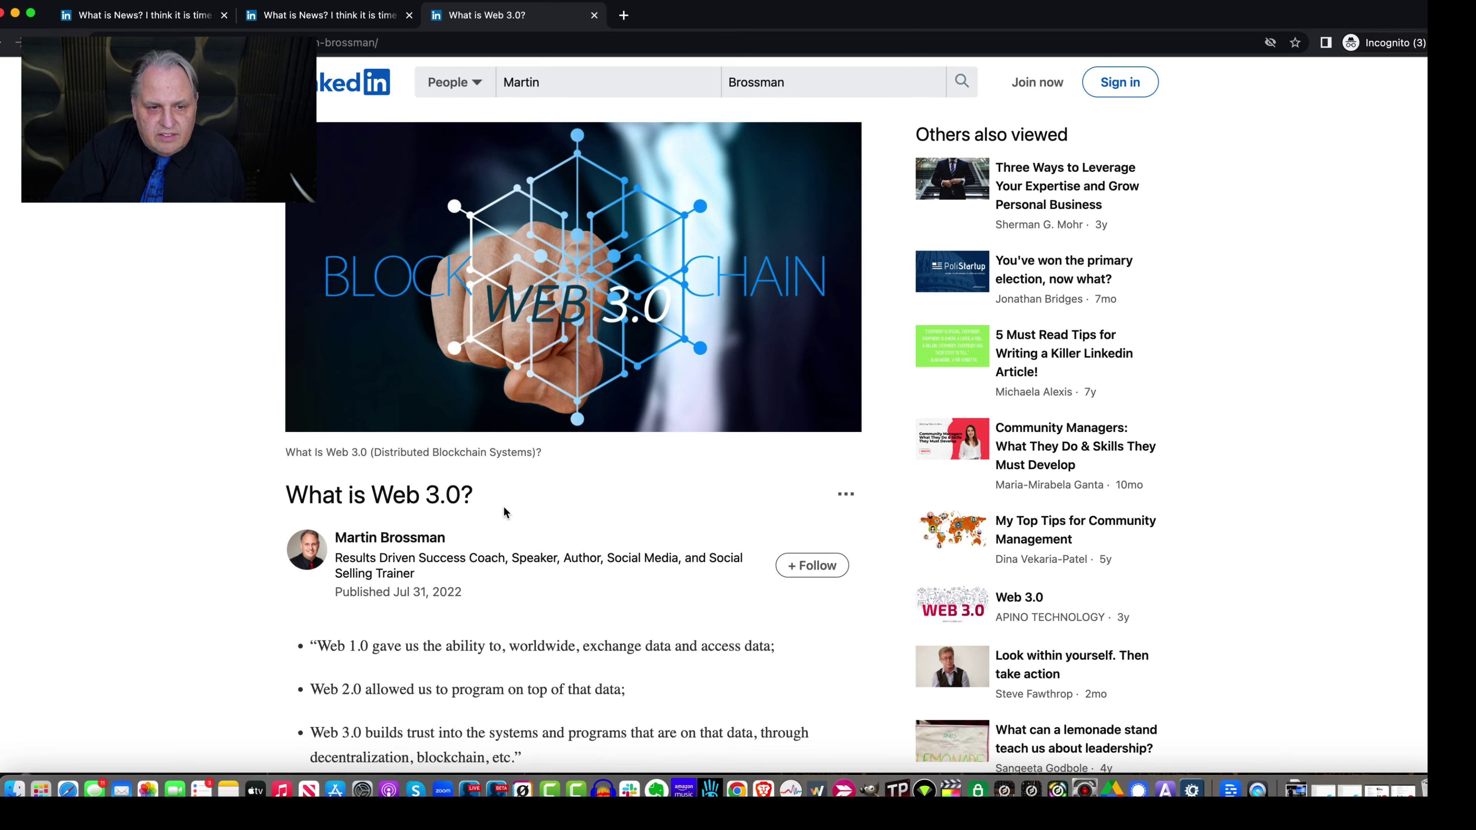
scroll(504, 506, down, 12)
scroll(504, 506, down, 11)
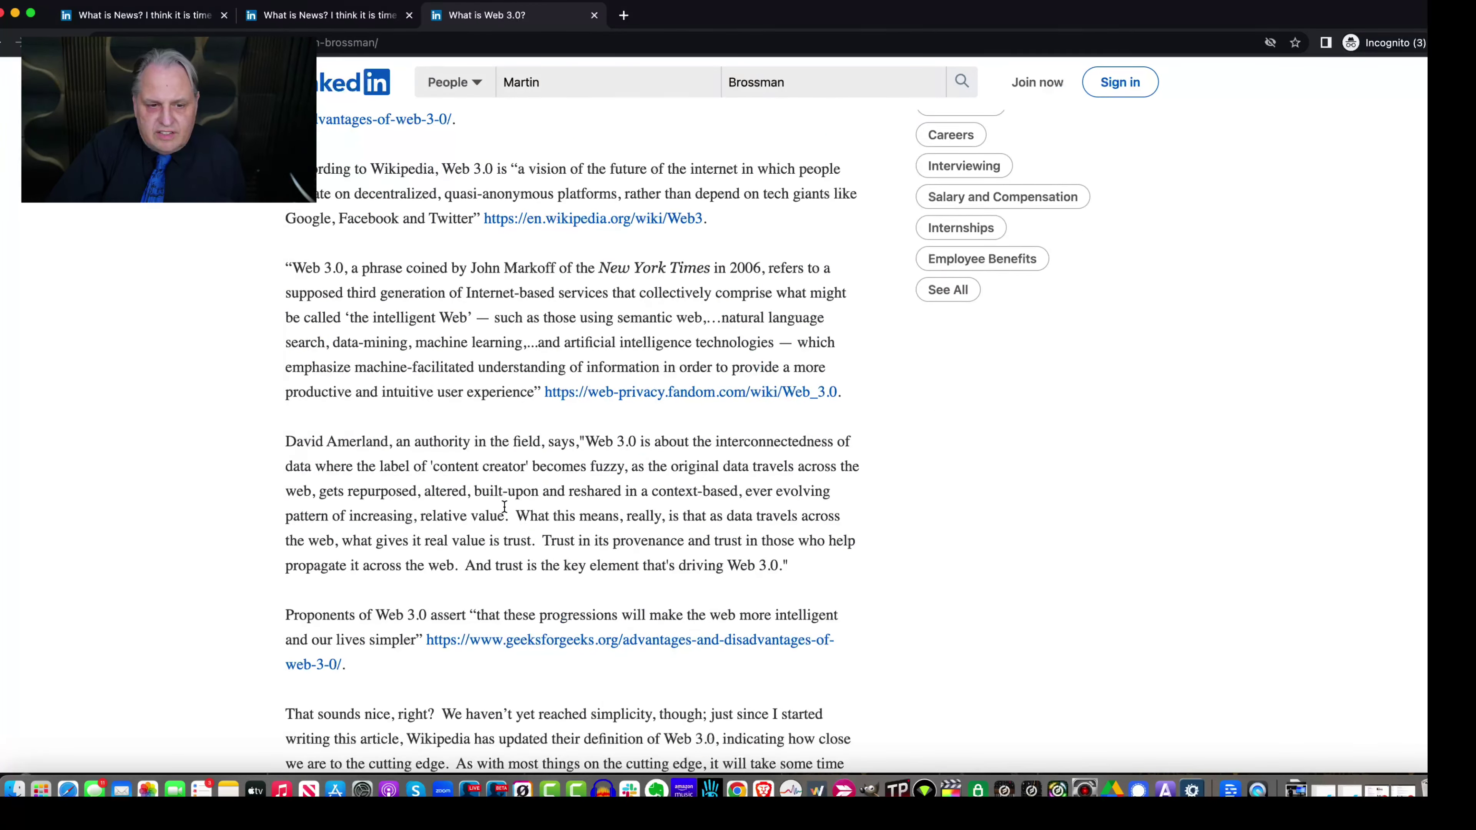
scroll(504, 509, up, 10)
scroll(504, 506, up, 17)
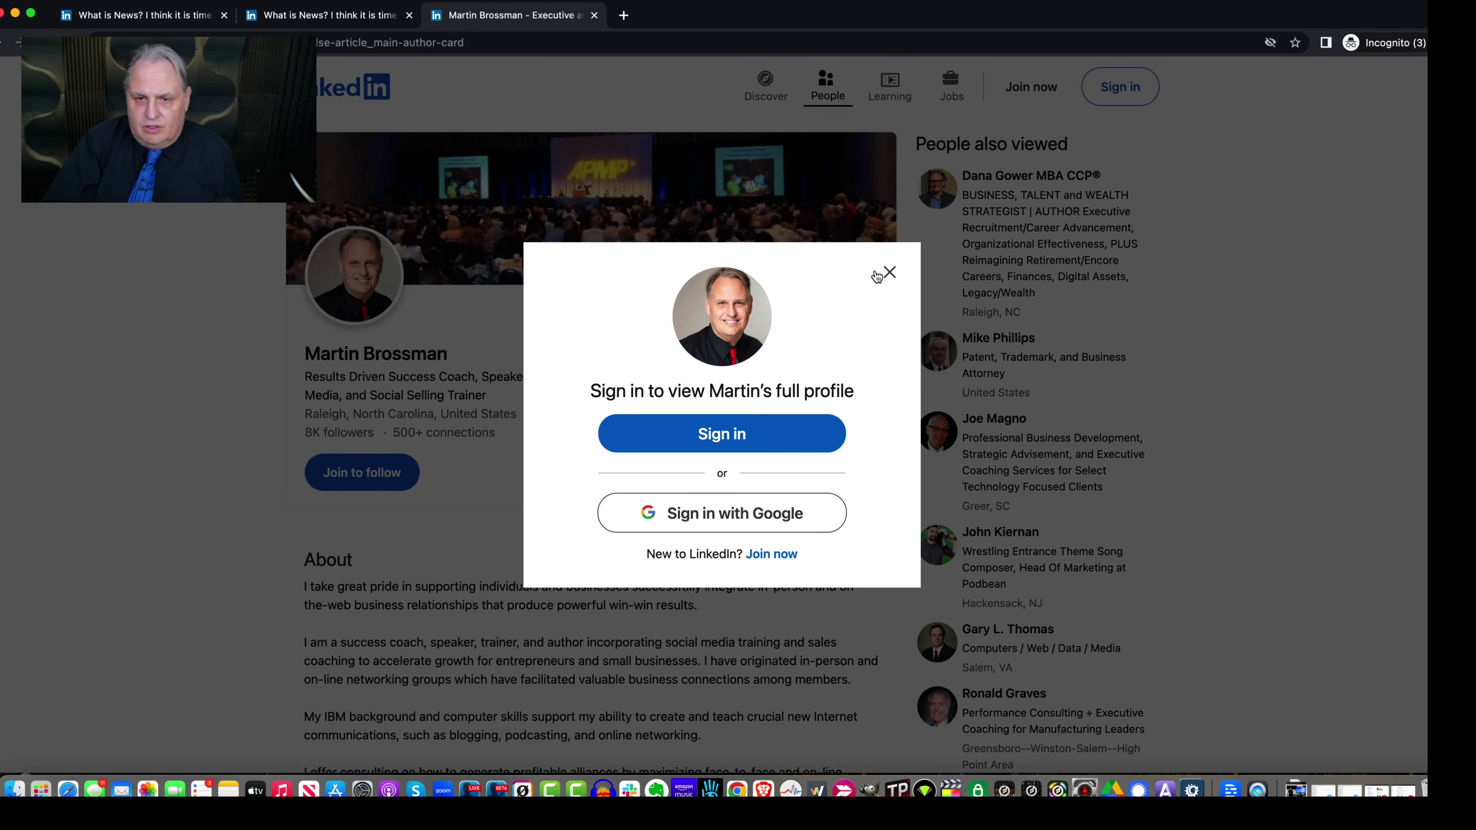
click(889, 274)
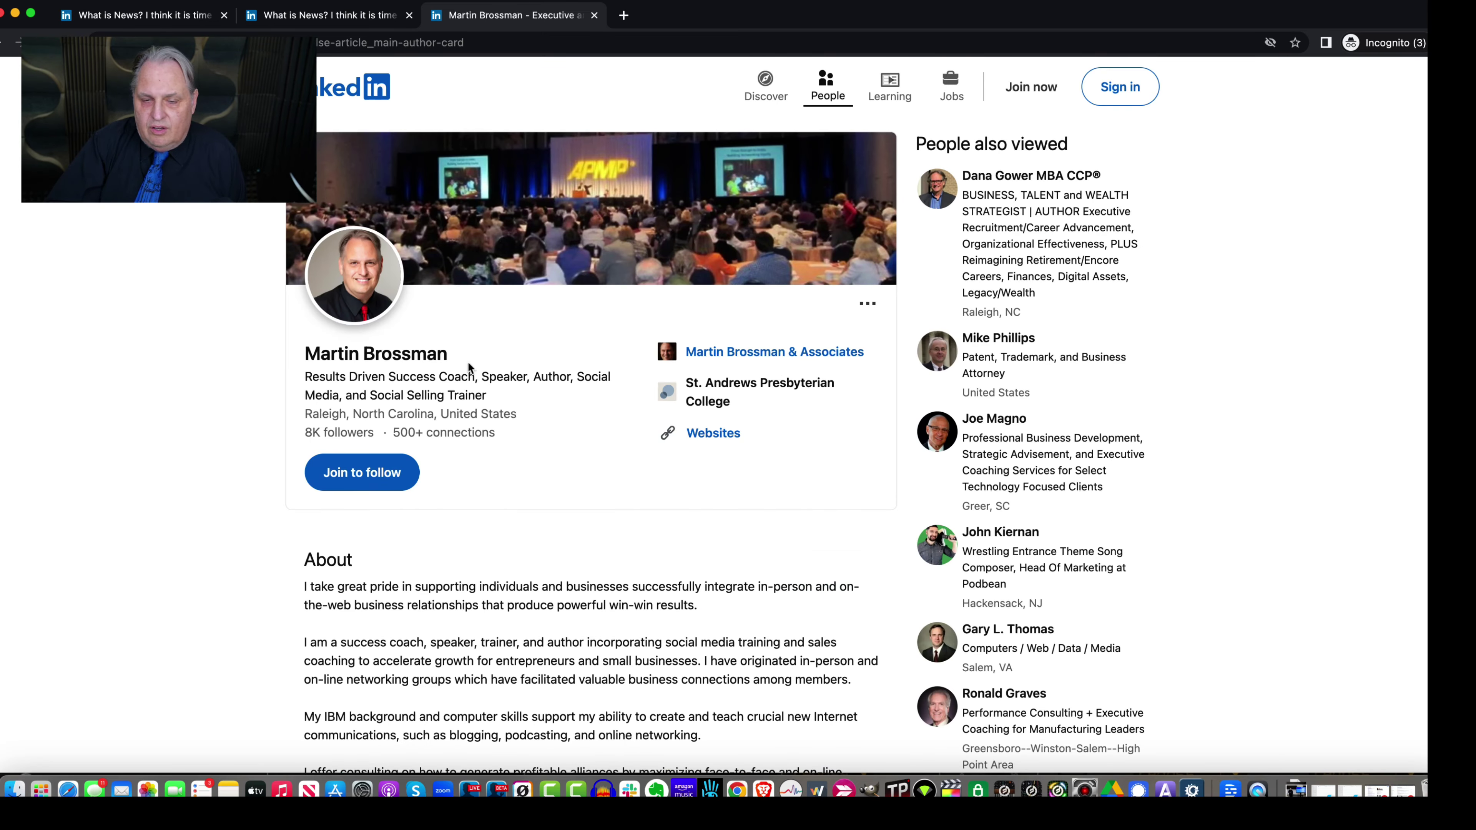
Step: Scroll the signed-out profile through About, its three articles, liked activity and Experience
scroll(815, 425, down, 8)
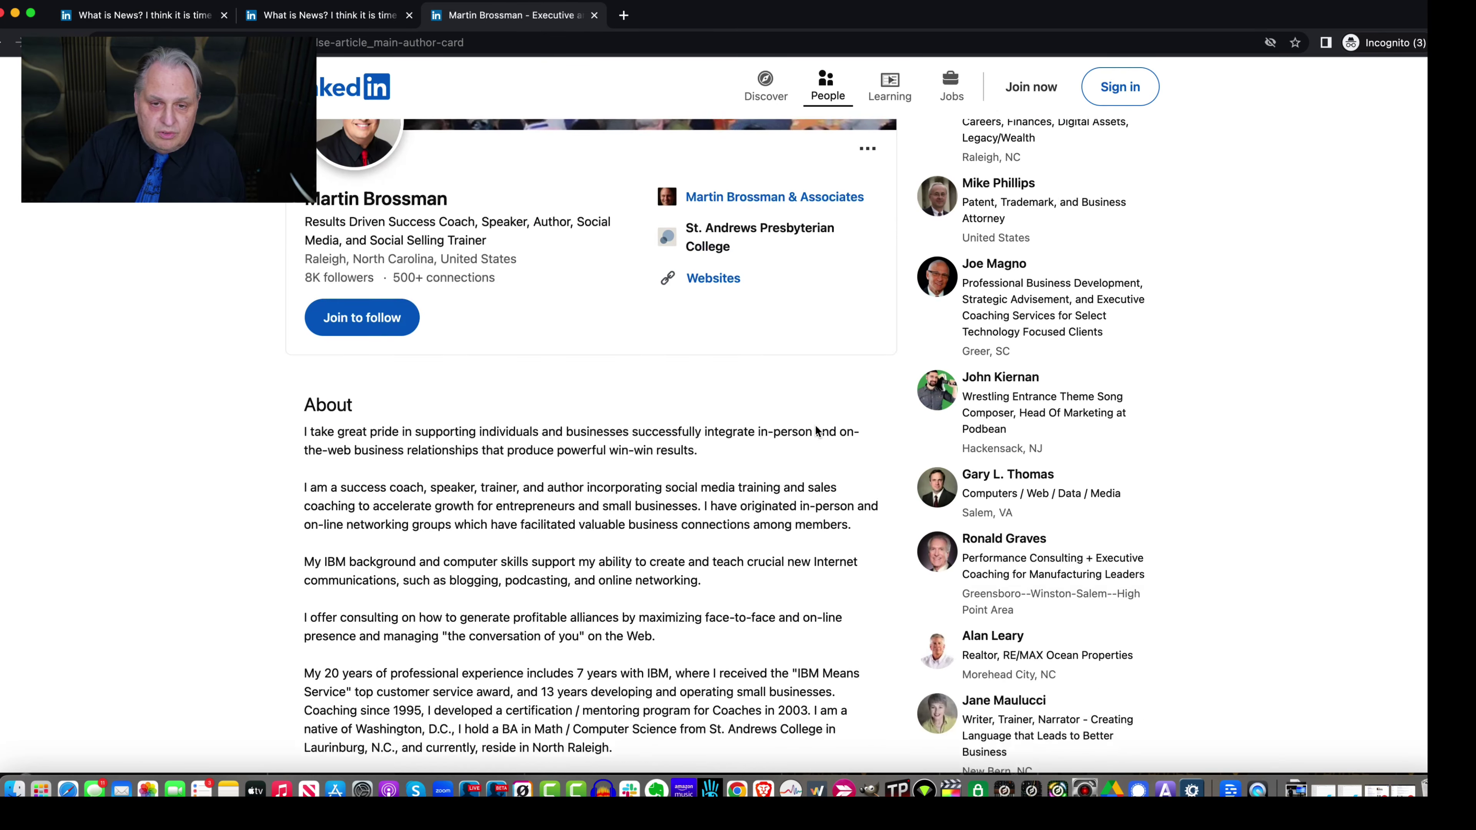
scroll(816, 427, down, 9)
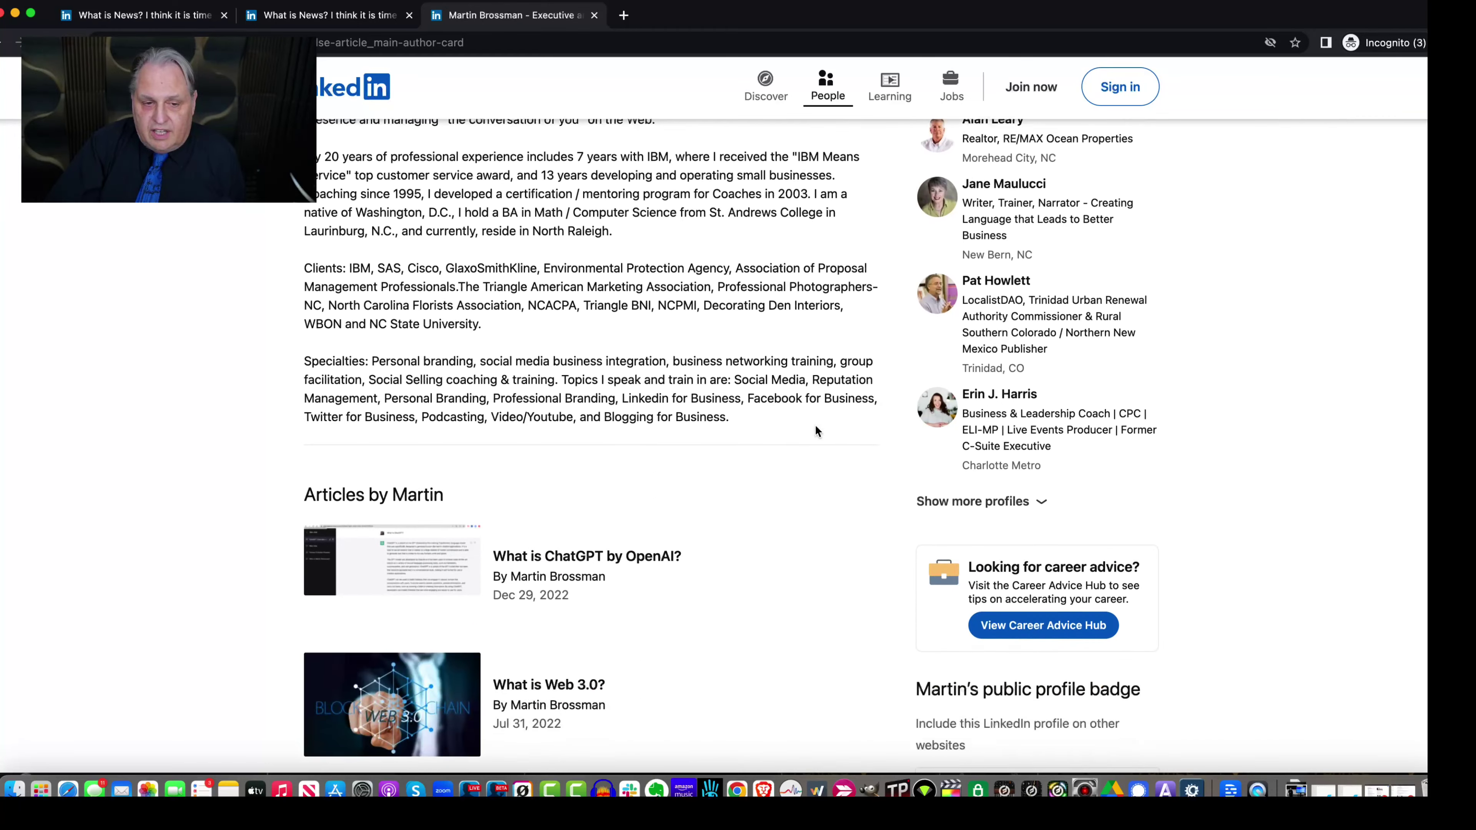
scroll(817, 431, down, 11)
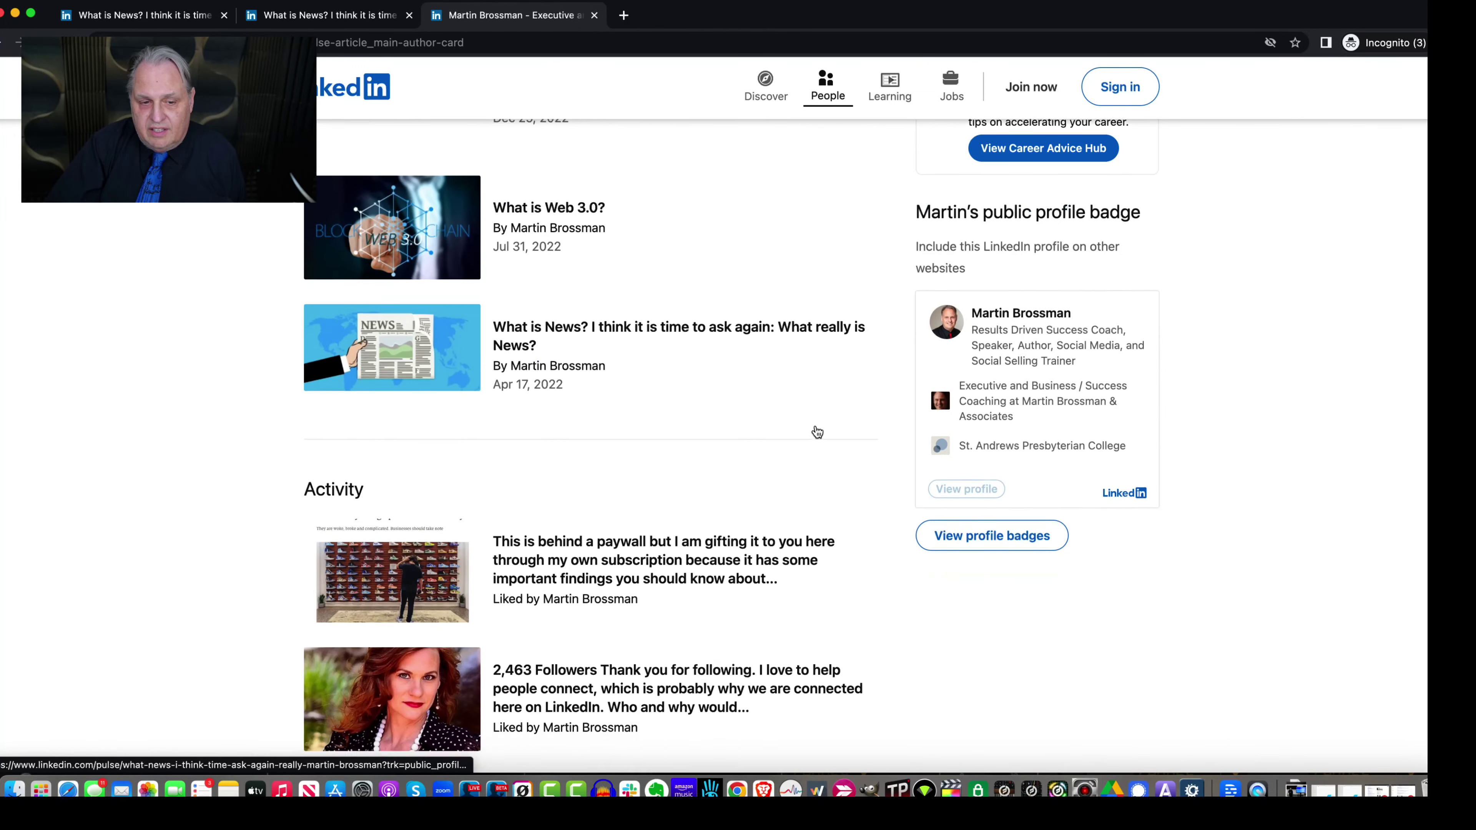
scroll(818, 432, down, 20)
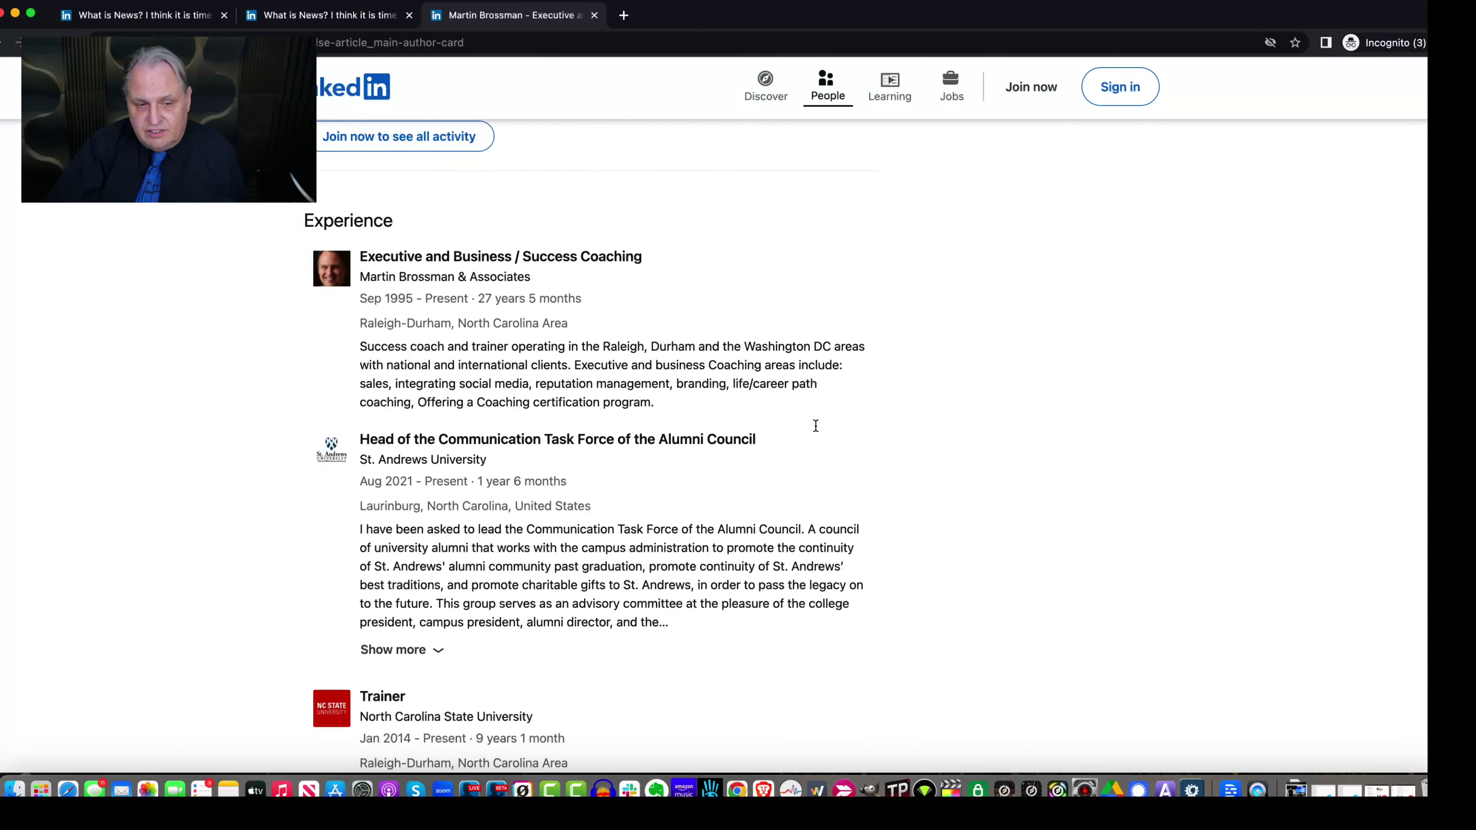
scroll(815, 431, down, 9)
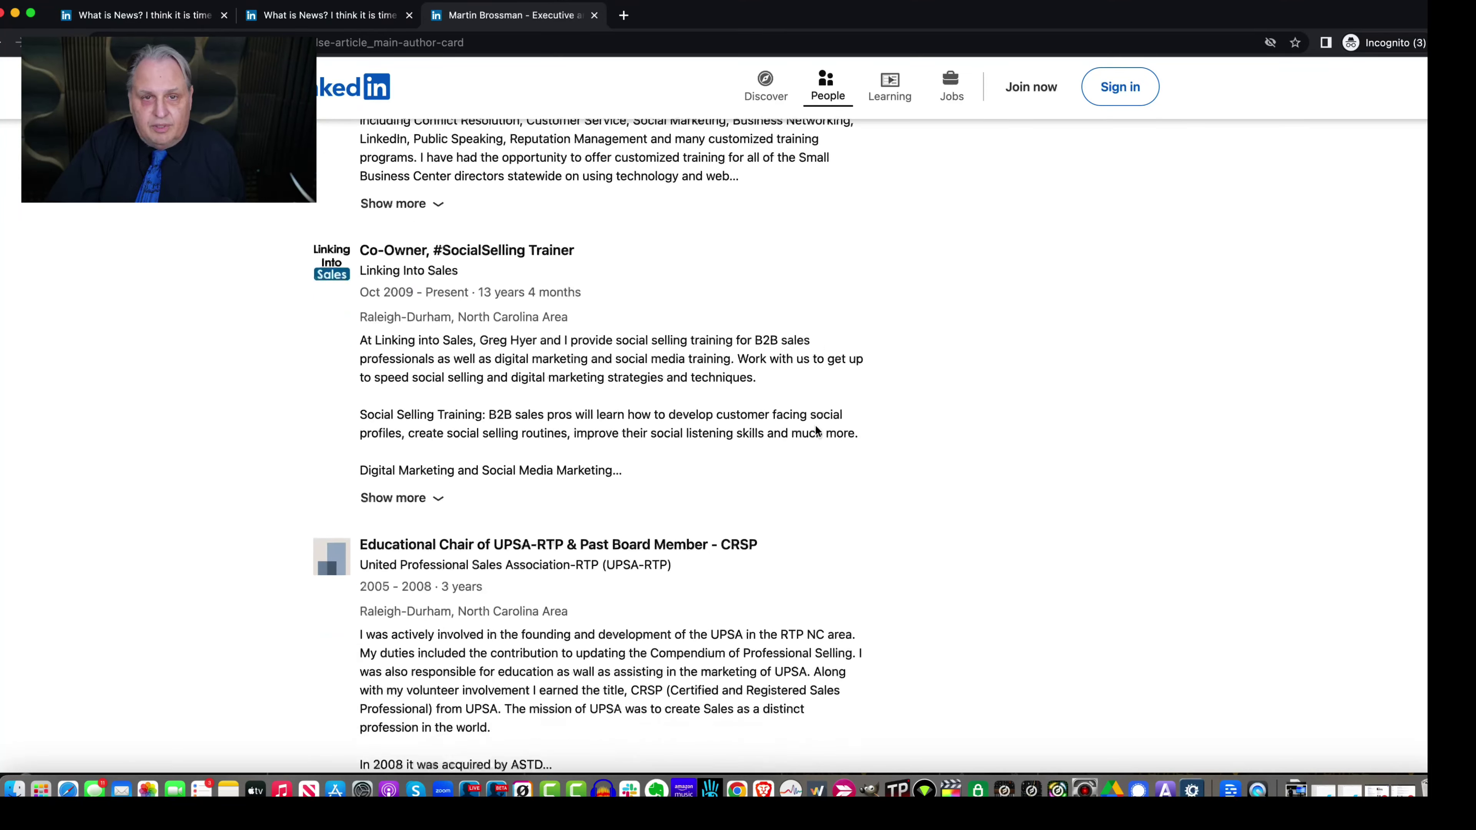